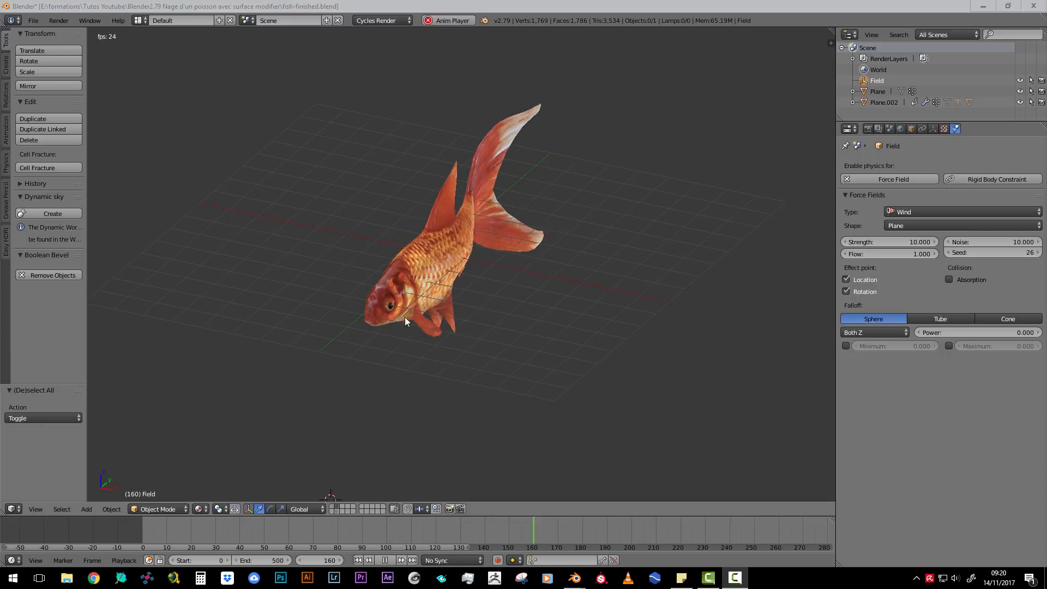
Examine the finished goldfish swimming animation from above, from below and from the side.
{"action": "middle_click_drag", "start_coordinate": [375, 289], "coordinate": [426, 354]}
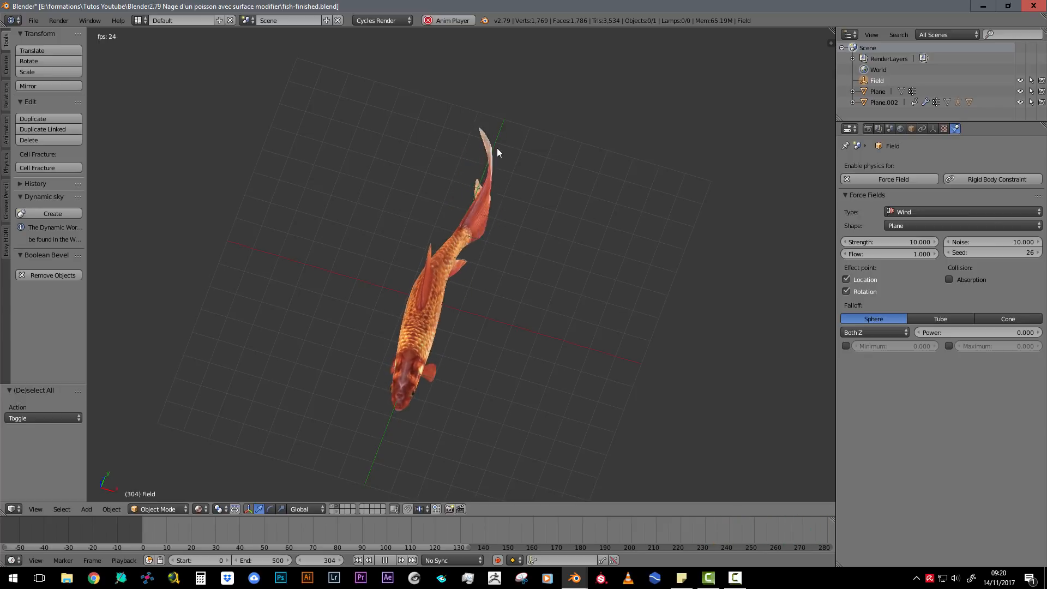
{"action": "key", "text": "KP_3"}
{"action": "middle_click_drag", "start_coordinate": [351, 255], "coordinate": [444, 256]}
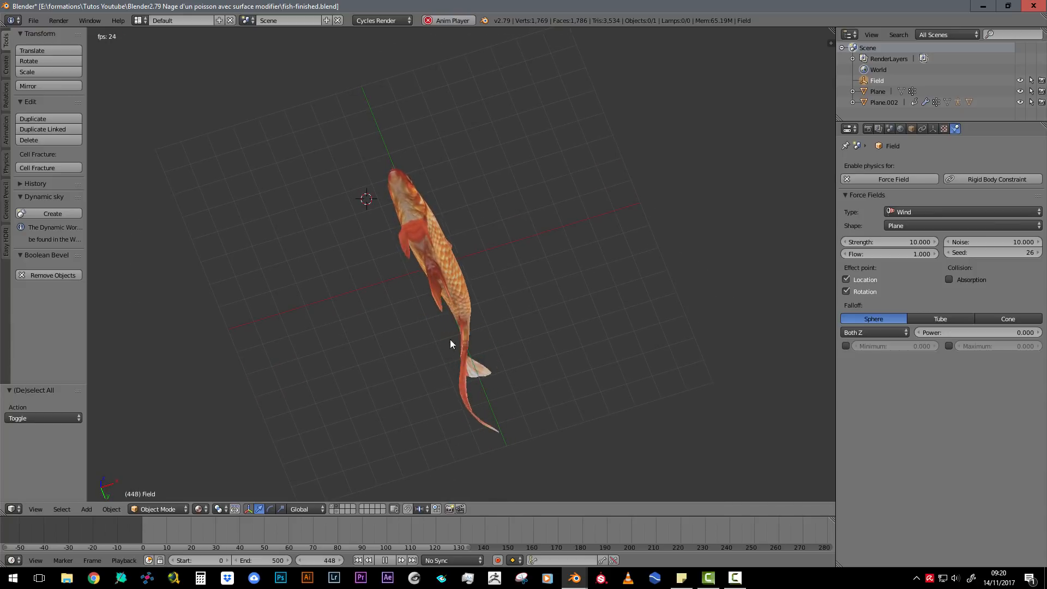
{"action": "middle_click_drag", "start_coordinate": [433, 211], "coordinate": [459, 276]}
{"action": "scroll", "coordinate": [423, 261], "scroll_direction": "up", "scroll_amount": 5}
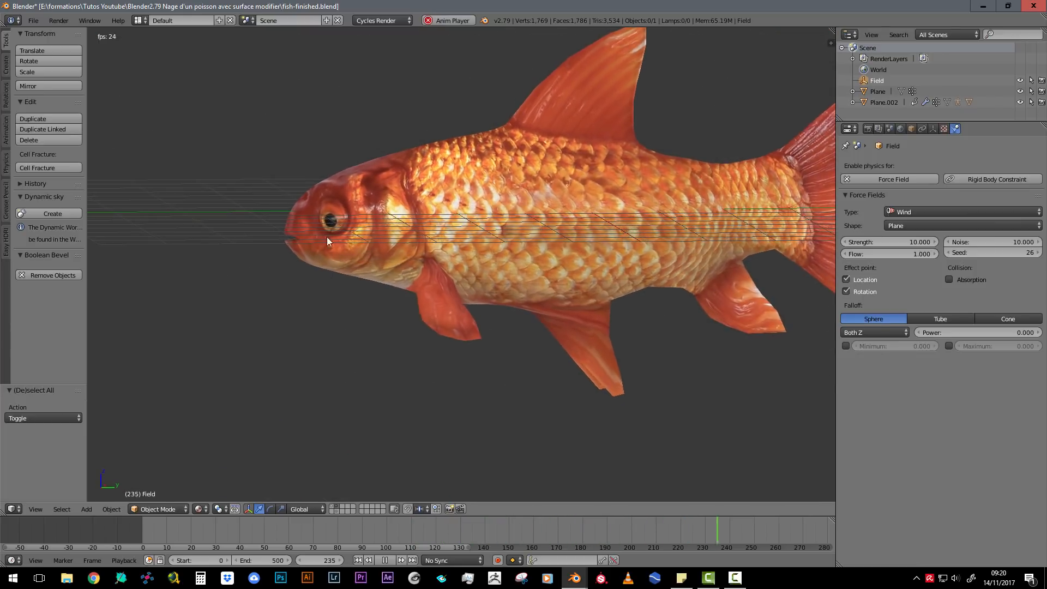
Show the armature layer together with the animated goldfish and examine the bones inside its body and fins.
{"action": "left_click", "coordinate": [337, 510], "text": "shift"}
{"action": "middle_click_drag", "start_coordinate": [435, 258], "coordinate": [430, 291]}
{"action": "scroll", "coordinate": [506, 263], "scroll_direction": "down", "scroll_amount": 2}
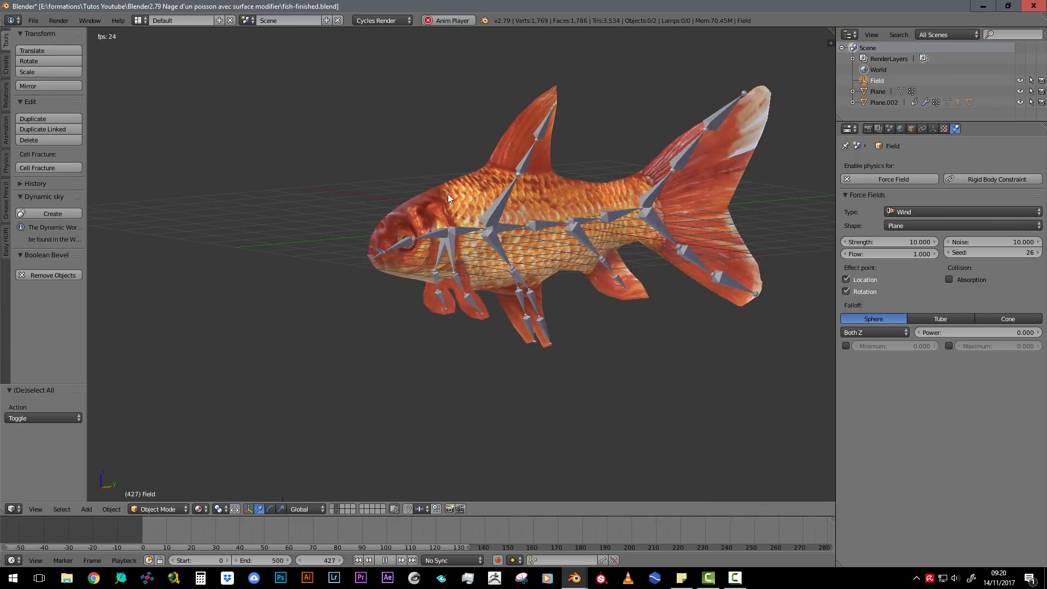
{"action": "middle_click_drag", "start_coordinate": [447, 193], "coordinate": [405, 188]}
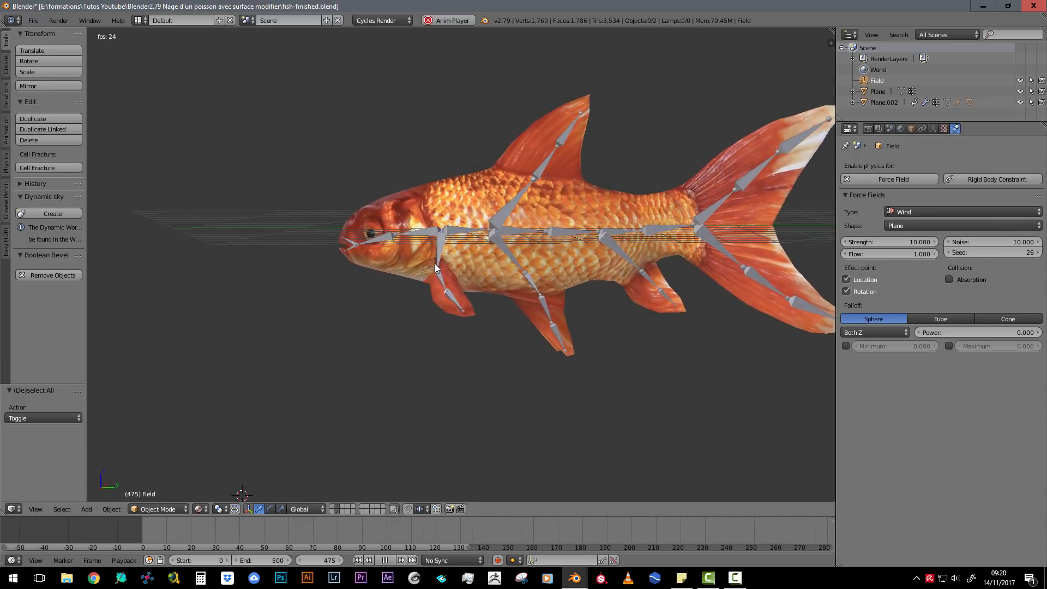
{"action": "middle_click_drag", "start_coordinate": [434, 264], "coordinate": [349, 255]}
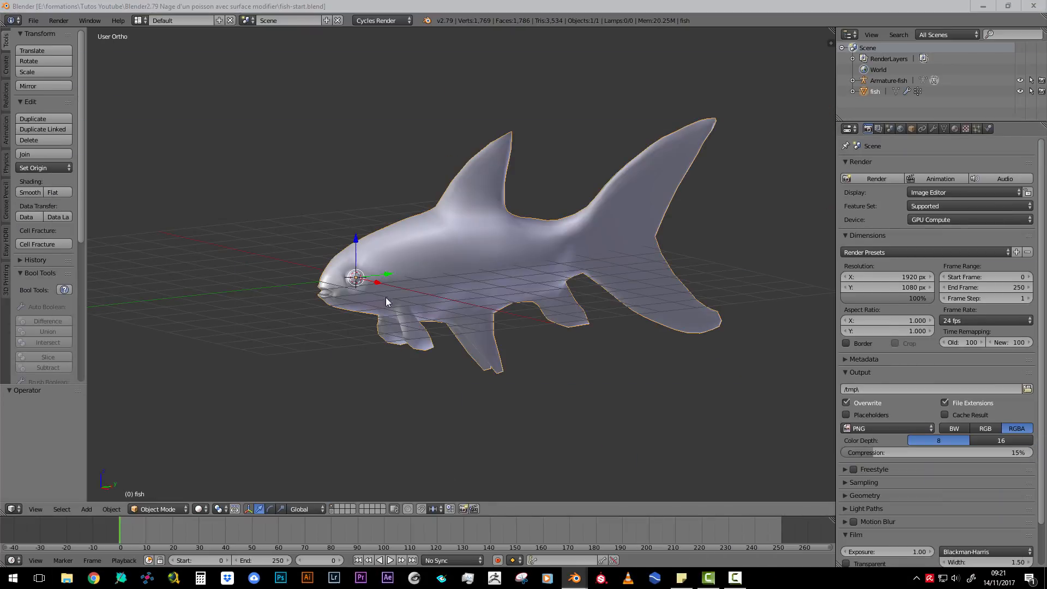
Display the starting fish model in Material viewport shading to look at its texture.
{"action": "scroll", "coordinate": [391, 300], "scroll_direction": "up", "scroll_amount": 1}
{"action": "mouse_move", "coordinate": [396, 303]}
{"action": "middle_mouse_down"}
{"action": "mouse_move", "coordinate": [378, 299]}
{"action": "mouse_move", "coordinate": [402, 298]}
{"action": "middle_mouse_up"}
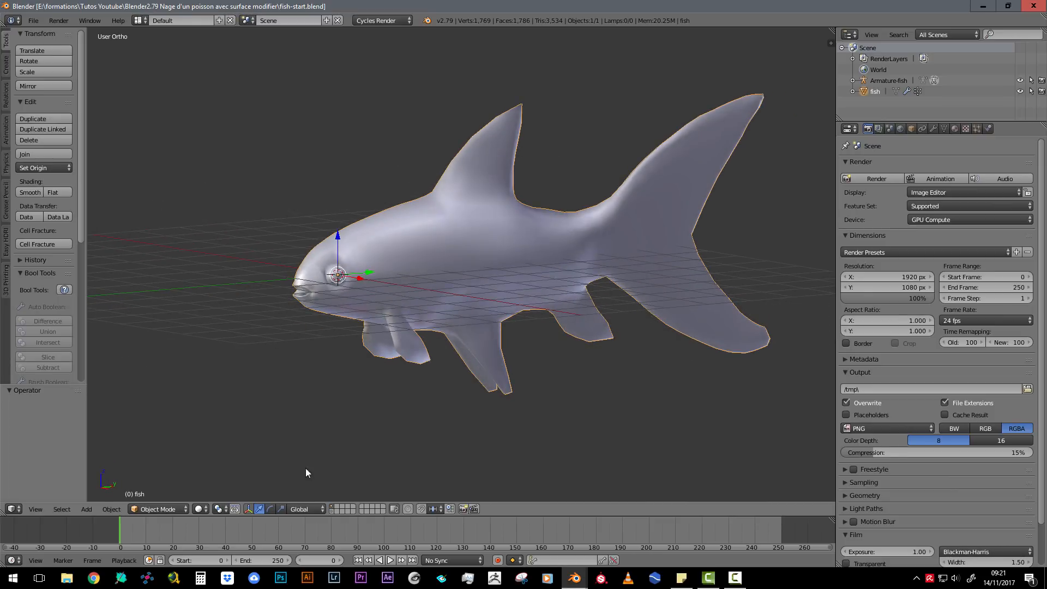
{"action": "left_click", "coordinate": [200, 508]}
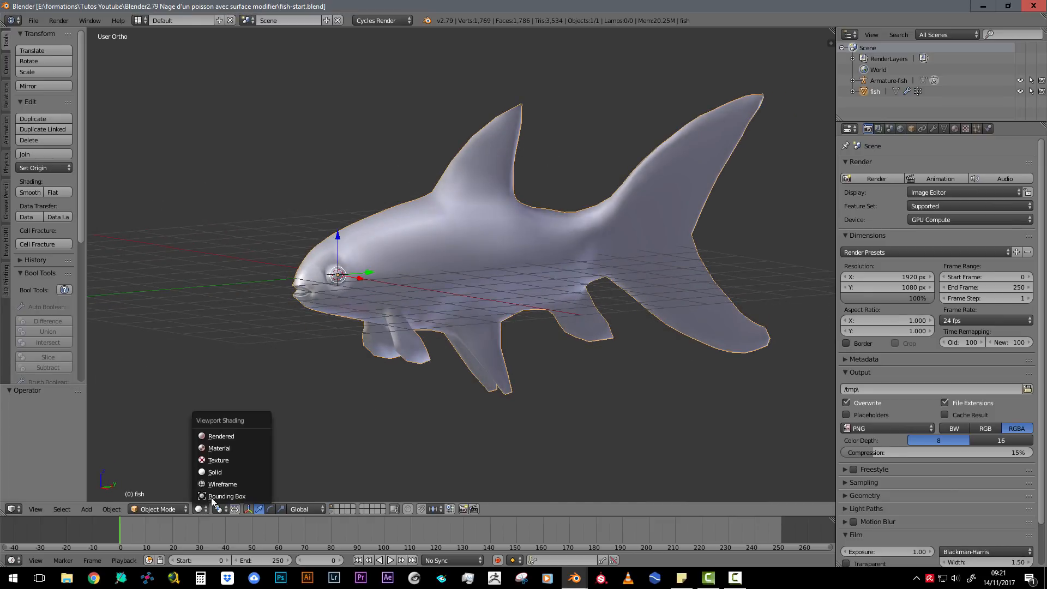
{"action": "left_click", "coordinate": [244, 448]}
{"action": "scroll", "coordinate": [403, 343], "scroll_direction": "down", "scroll_amount": 2}
{"action": "scroll", "coordinate": [433, 308], "scroll_direction": "up", "scroll_amount": 1}
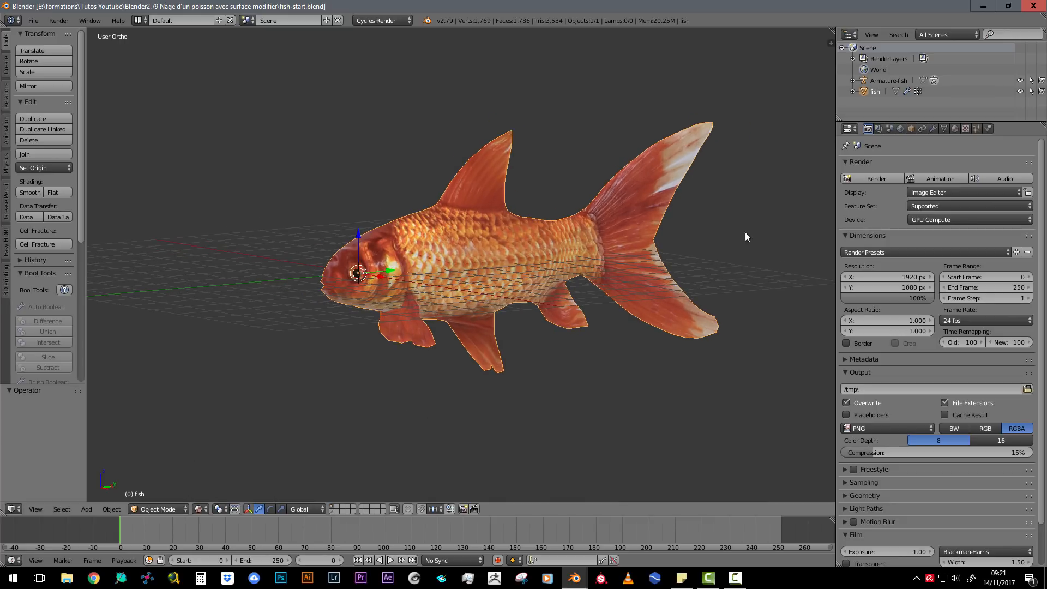
Inspect the fish's mesh topology in Edit Mode, then return to Object Mode with Solid viewport shading.
{"action": "left_click", "coordinate": [199, 509]}
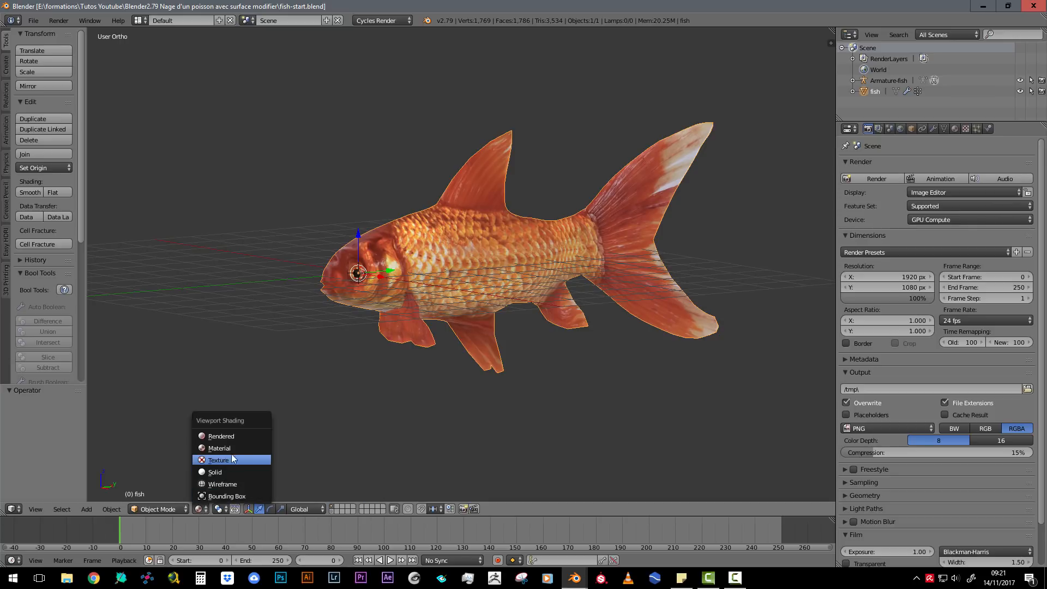
{"action": "key", "text": "Tab"}
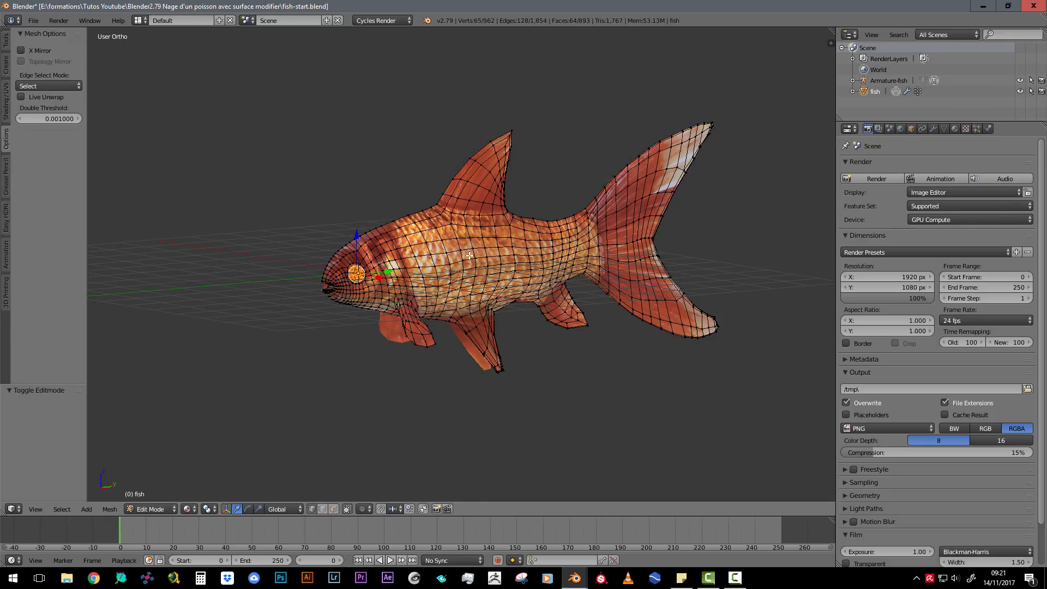
{"action": "middle_click_drag", "start_coordinate": [469, 255], "coordinate": [460, 251]}
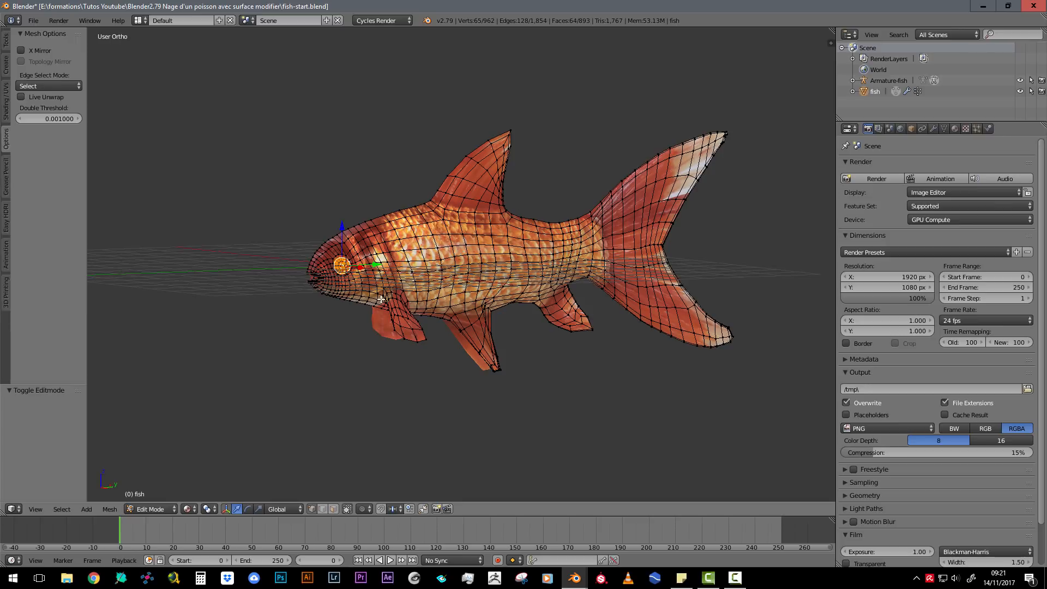
{"action": "key", "text": "Tab"}
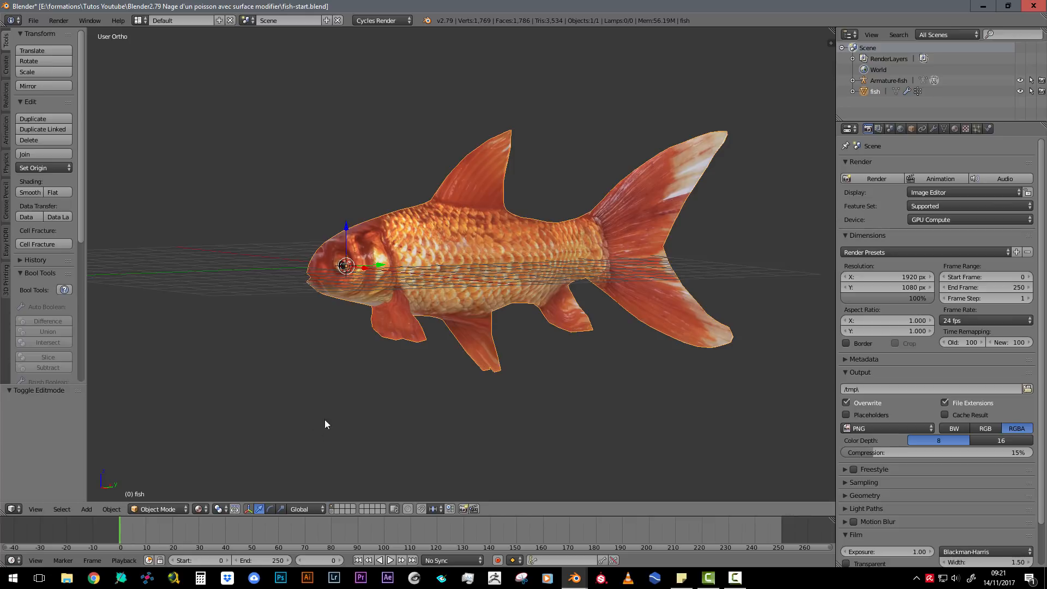
{"action": "left_click", "coordinate": [200, 509]}
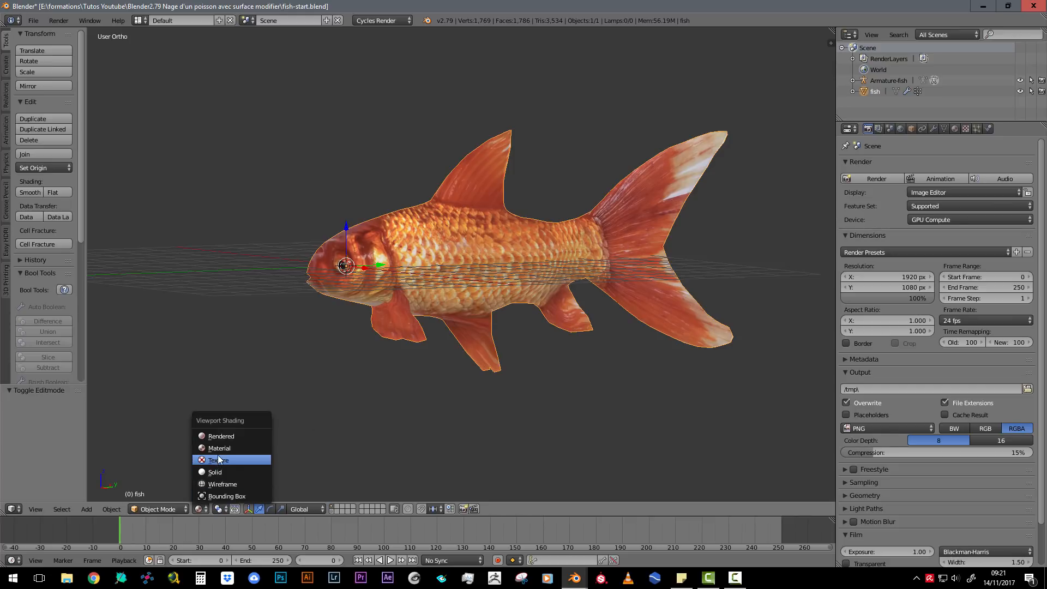
{"action": "left_click", "coordinate": [211, 472]}
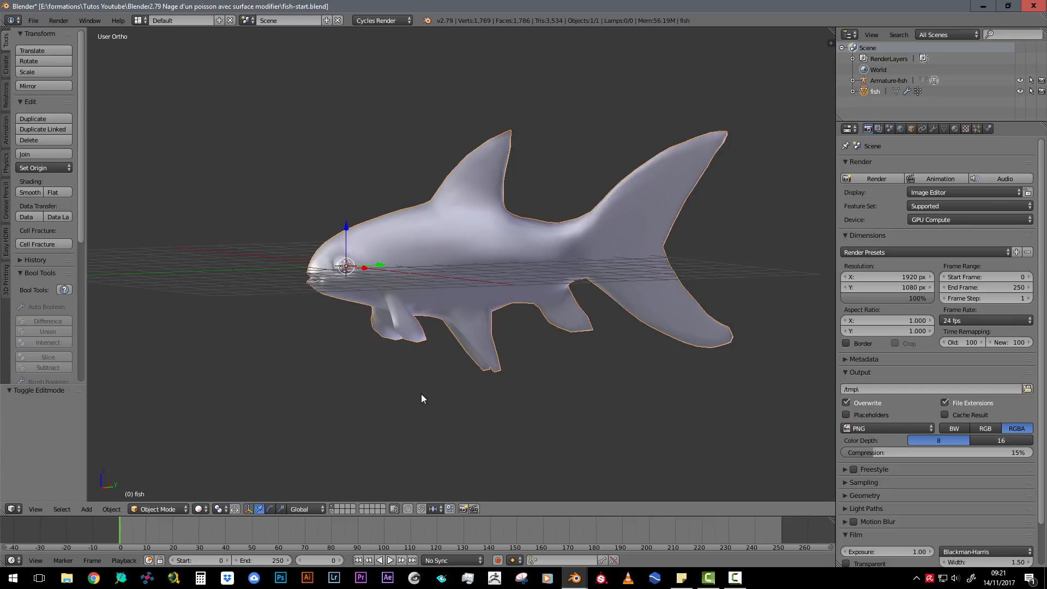
Show the armature layer alongside the starting fish and examine the bone chains along its spine and fins.
{"action": "middle_click_drag", "start_coordinate": [422, 394], "coordinate": [485, 318]}
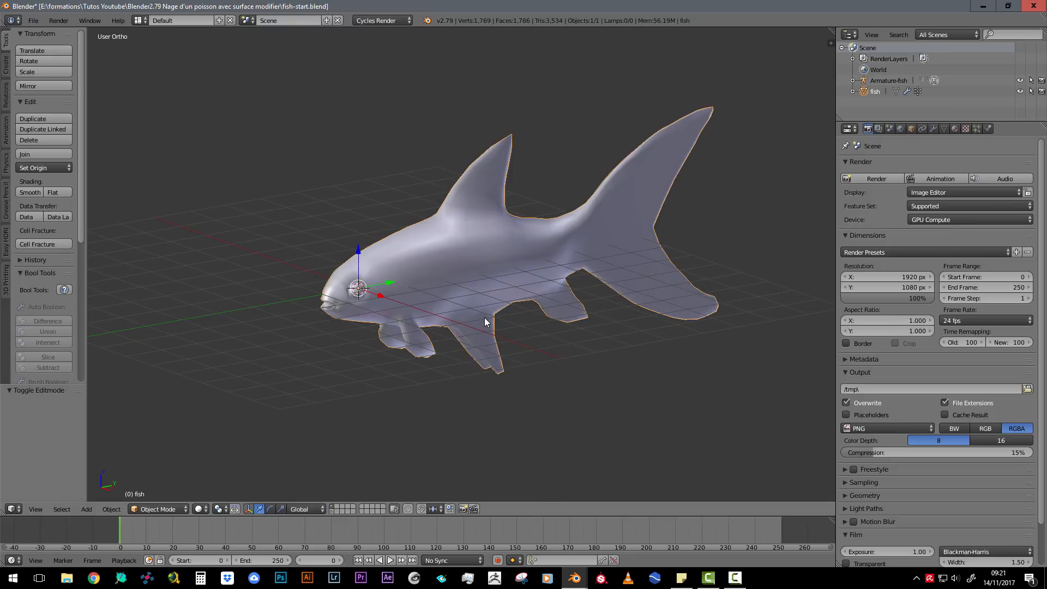
{"action": "left_click", "coordinate": [332, 512], "text": "shift"}
{"action": "middle_click_drag", "start_coordinate": [375, 480], "coordinate": [346, 250]}
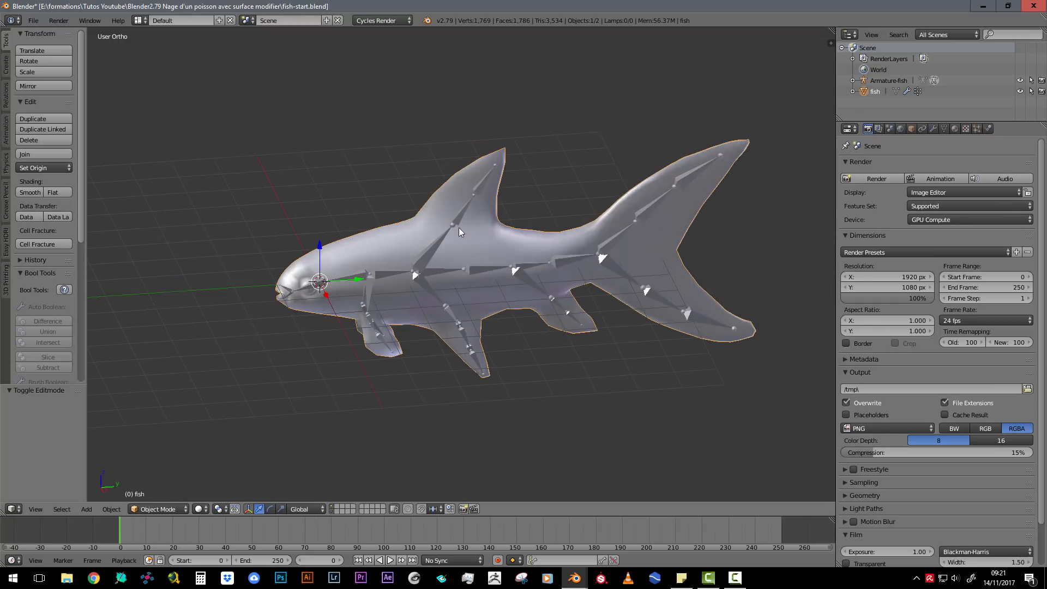
{"action": "scroll", "coordinate": [358, 318], "scroll_direction": "up", "scroll_amount": 4}
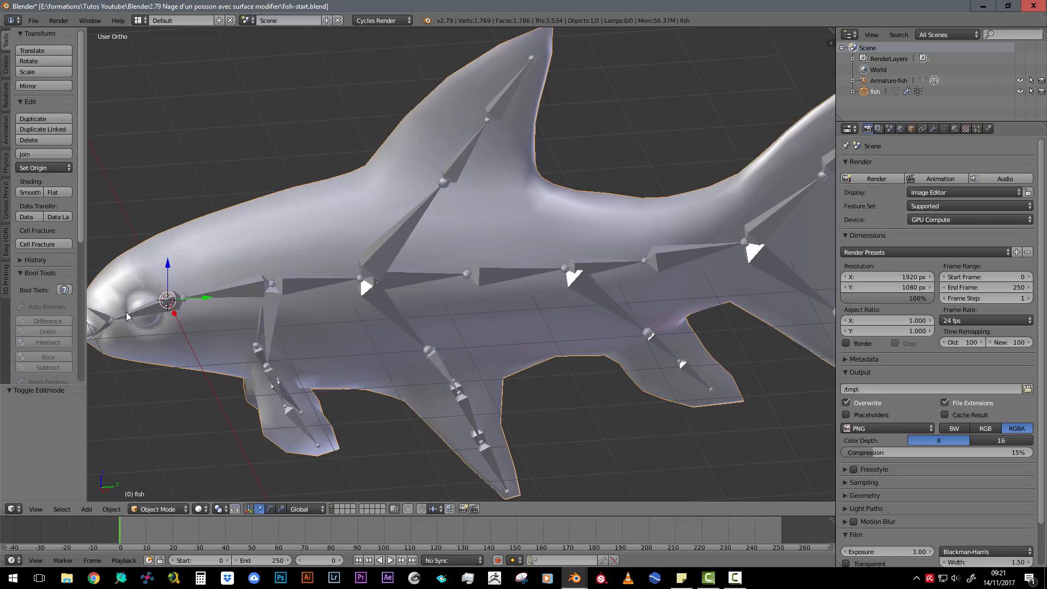
{"action": "middle_click_drag", "start_coordinate": [163, 294], "coordinate": [257, 236]}
{"action": "middle_click_drag", "start_coordinate": [340, 336], "coordinate": [463, 322]}
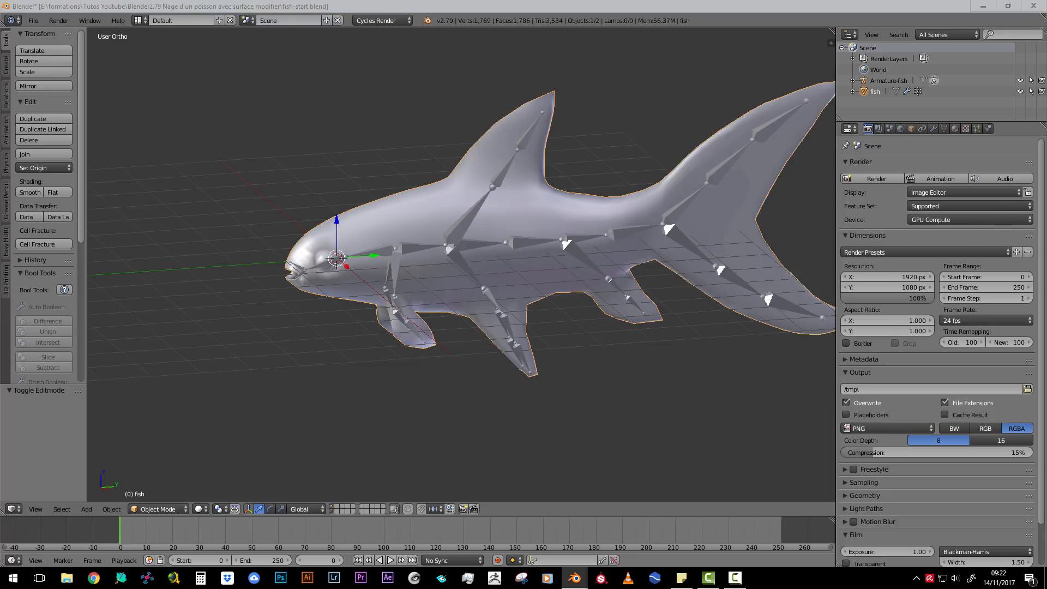
{"action": "scroll", "coordinate": [436, 316], "scroll_direction": "down", "scroll_amount": 2}
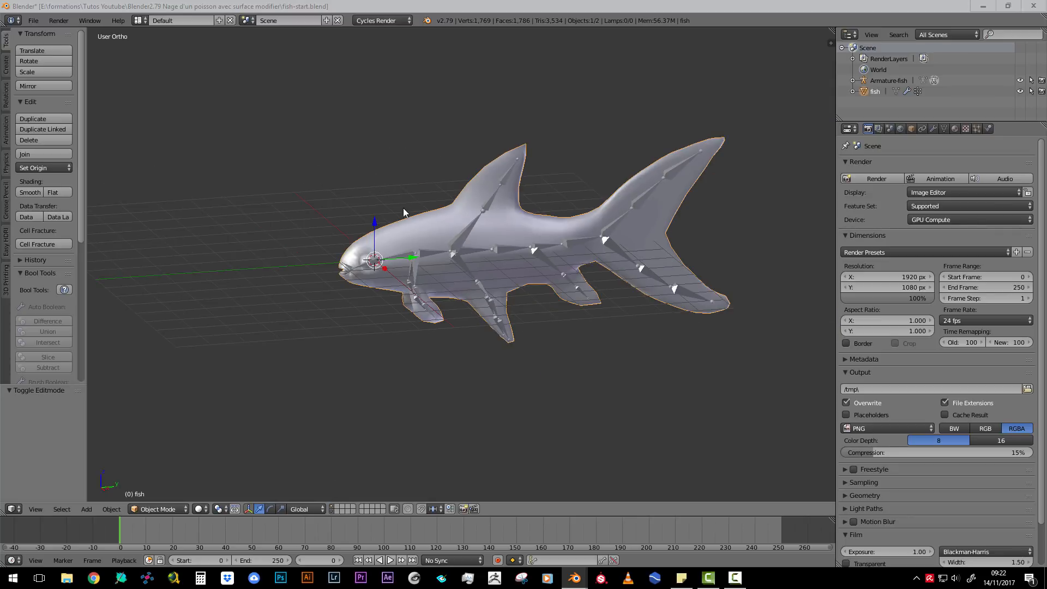
Make the fish's layer the only visible one and add a plane mesh at the origin.
{"action": "left_click", "coordinate": [339, 506]}
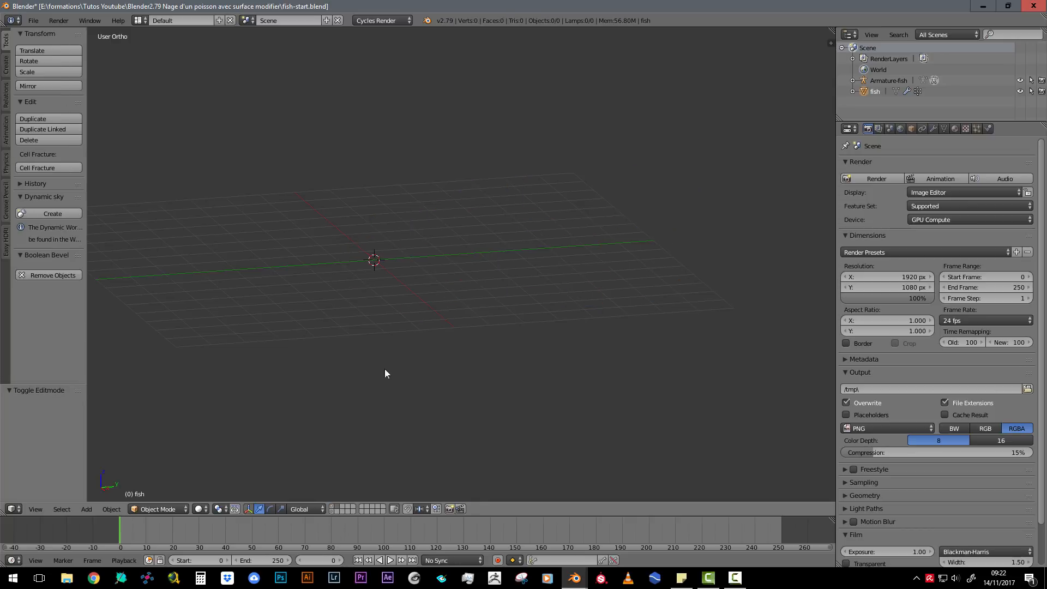
{"action": "left_click", "coordinate": [331, 506]}
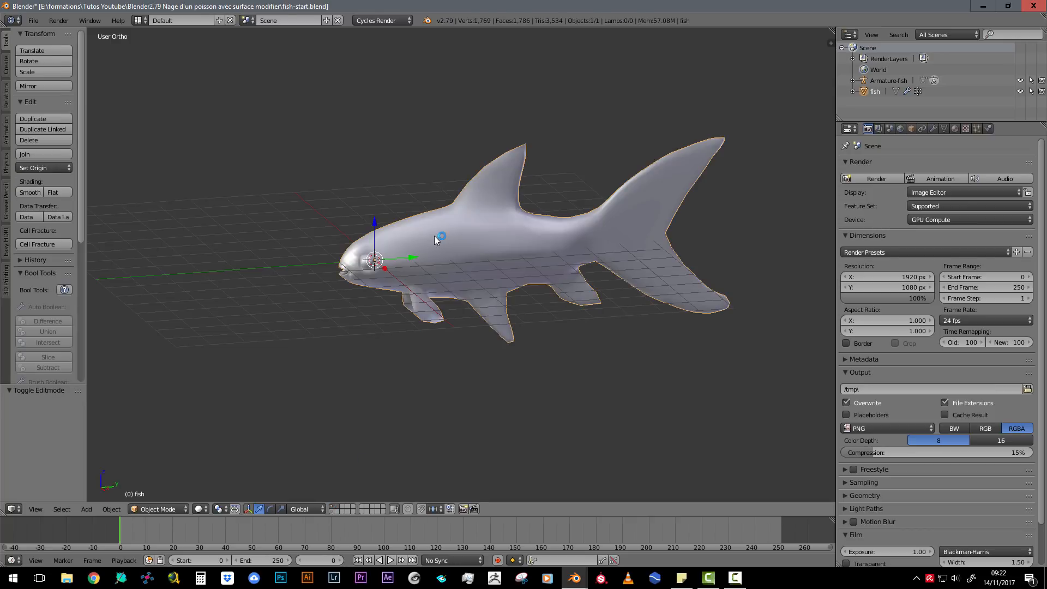
{"action": "key", "text": "shift+a"}
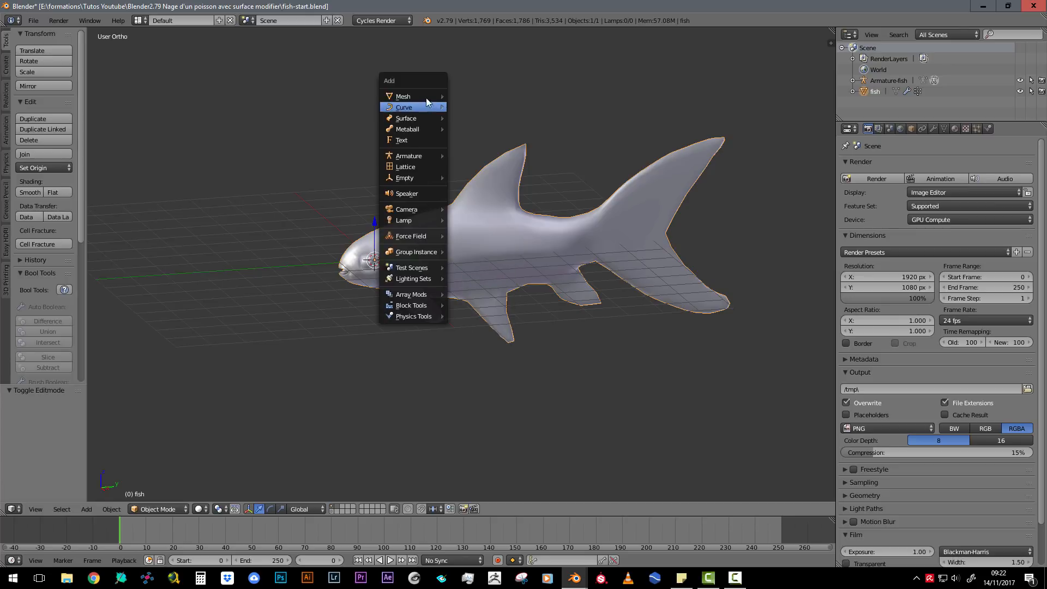
{"action": "left_click", "coordinate": [471, 96]}
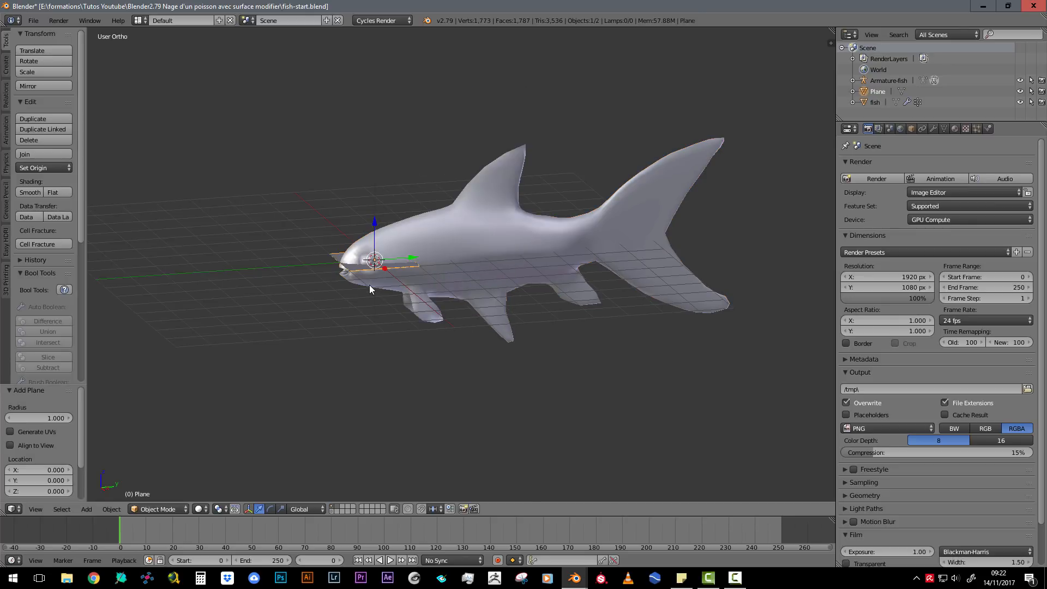
In Edit Mode, rotate the plane's geometry 90° around the Y axis so it stands vertical along the fish.
{"action": "middle_click_drag", "start_coordinate": [369, 288], "coordinate": [433, 260]}
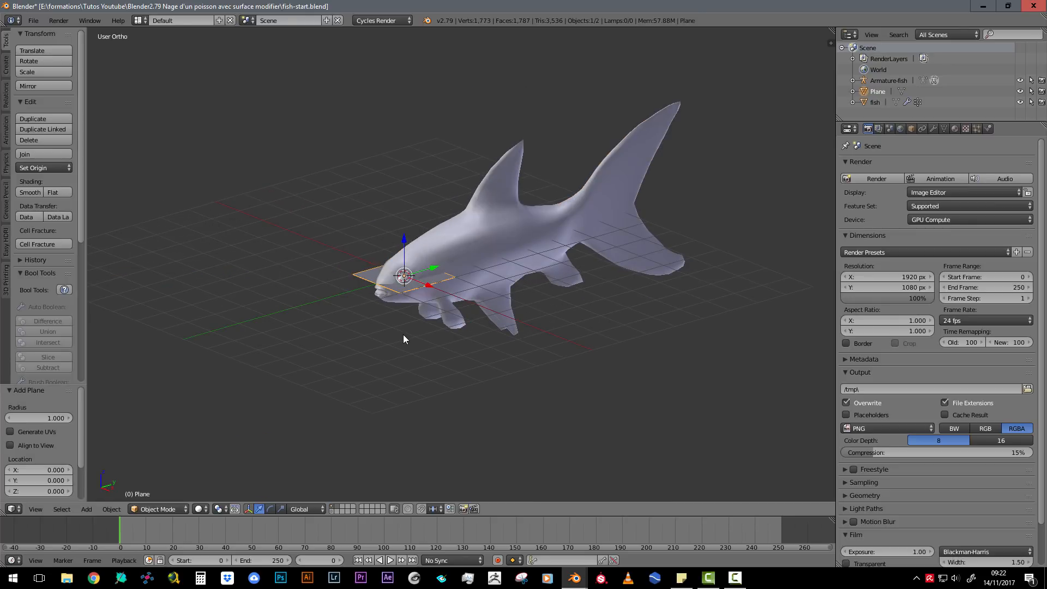
{"action": "middle_click_drag", "start_coordinate": [403, 335], "coordinate": [510, 297]}
{"action": "key", "text": "Tab"}
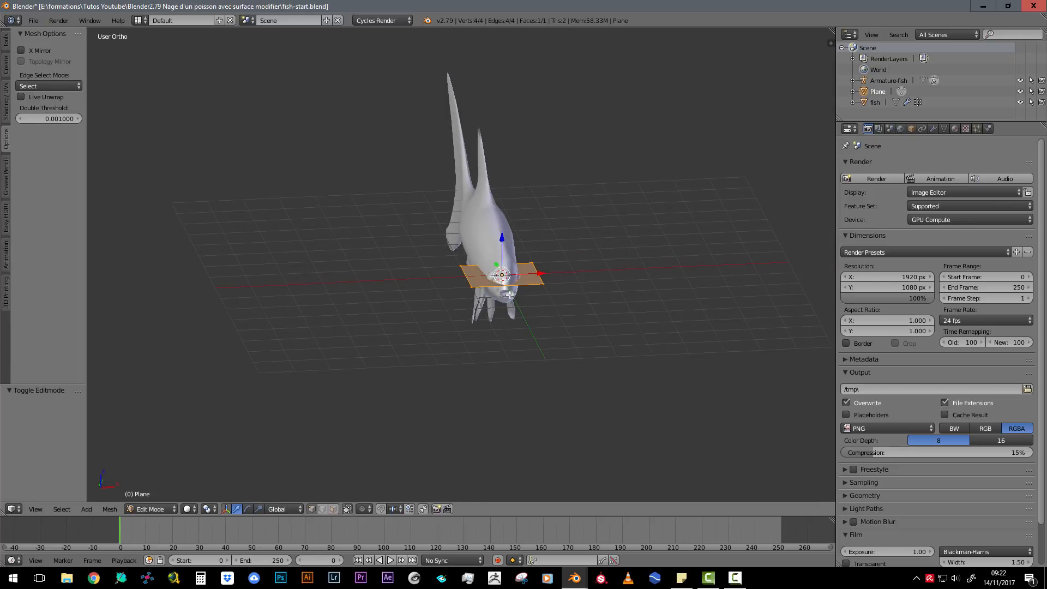
{"action": "key", "text": "r"}
{"action": "type", "text": "x"}
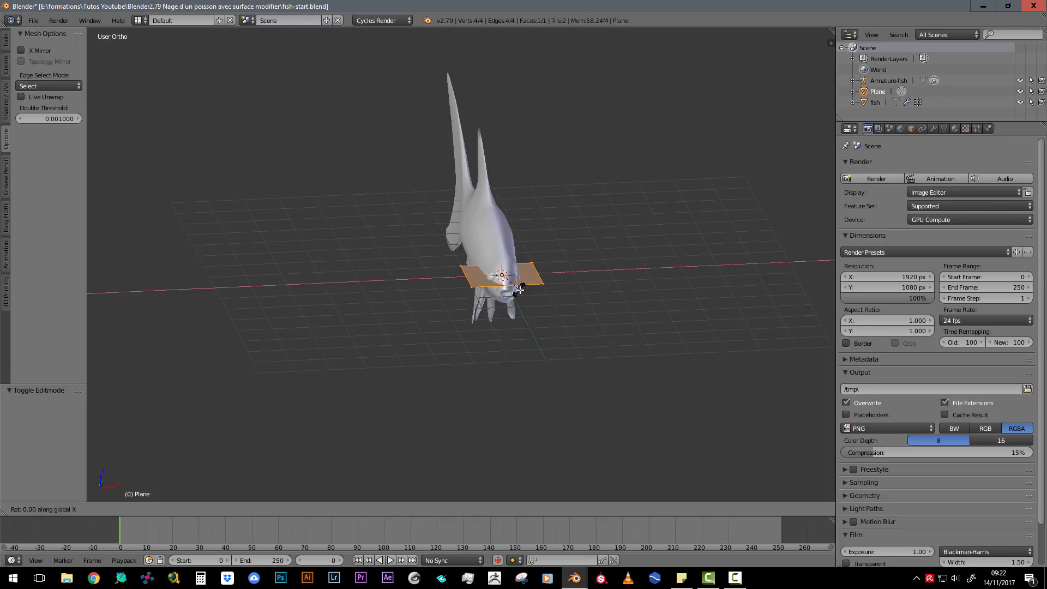
{"action": "type", "text": "y90"}
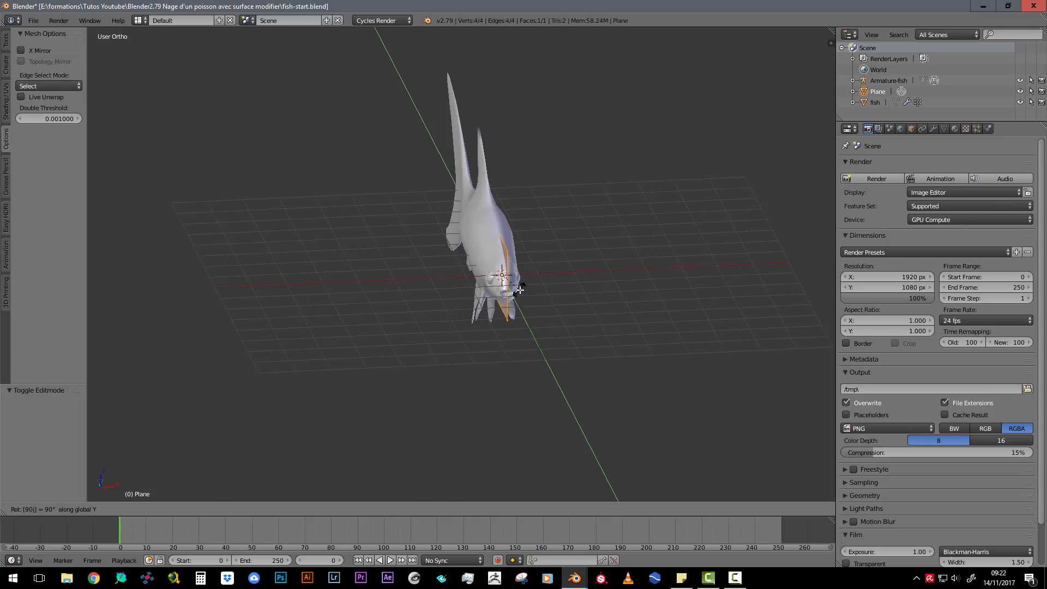
{"action": "key", "text": "Return"}
Turn on the Screencast Keys display for the 3D view.
{"action": "key", "text": "n"}
{"action": "scroll", "coordinate": [799, 425], "scroll_direction": "down", "scroll_amount": 4}
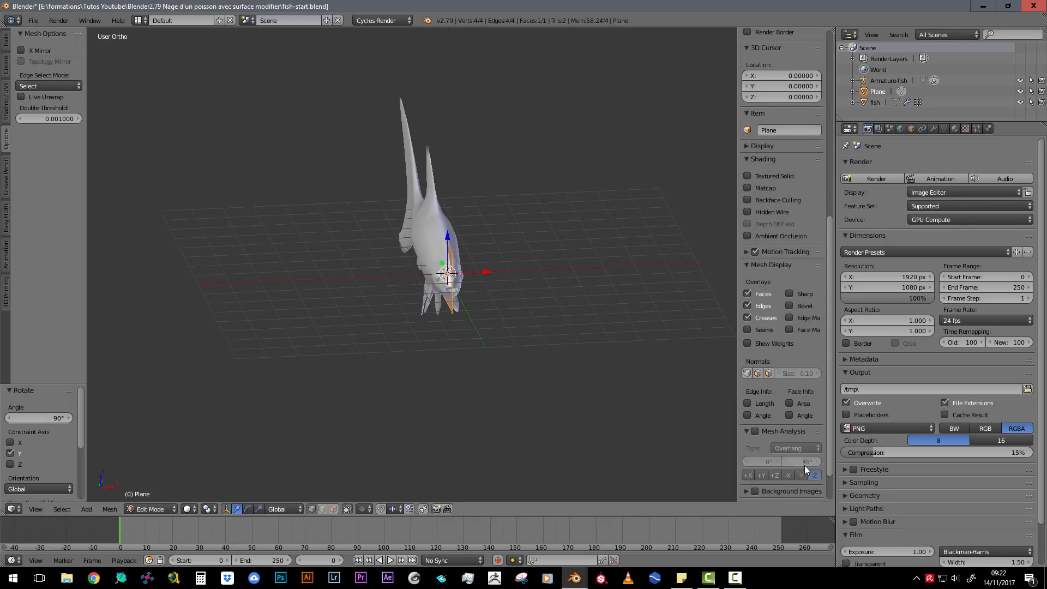
{"action": "left_click", "coordinate": [785, 492]}
{"action": "scroll", "coordinate": [798, 417], "scroll_direction": "down", "scroll_amount": 6}
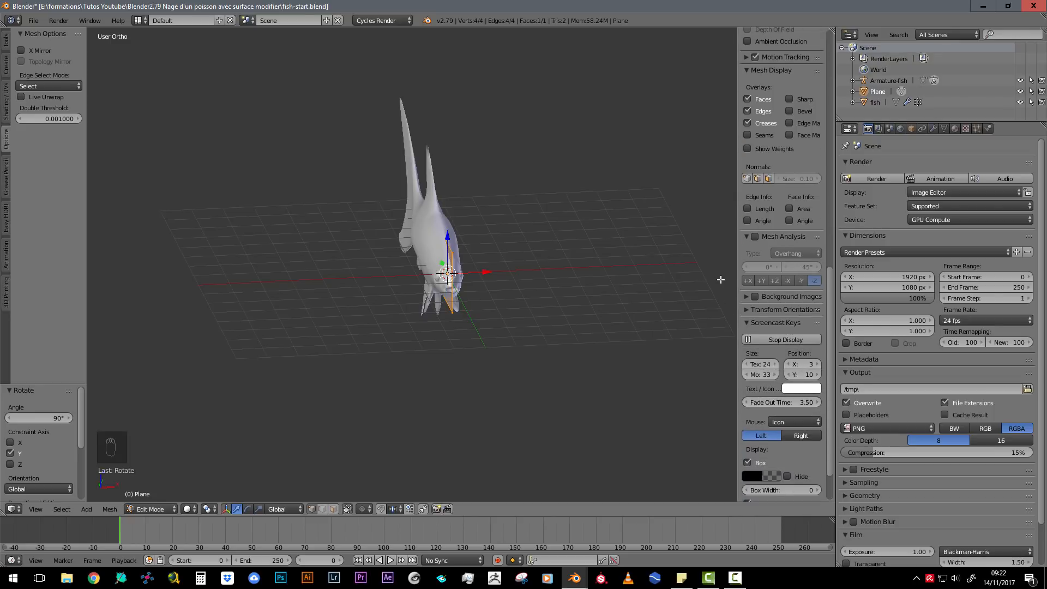
{"action": "key", "text": "n"}
In the right side view, scale the plane's geometry up about 2.93 times and move it over the front of the fish.
{"action": "middle_click_drag", "start_coordinate": [281, 398], "coordinate": [347, 256]}
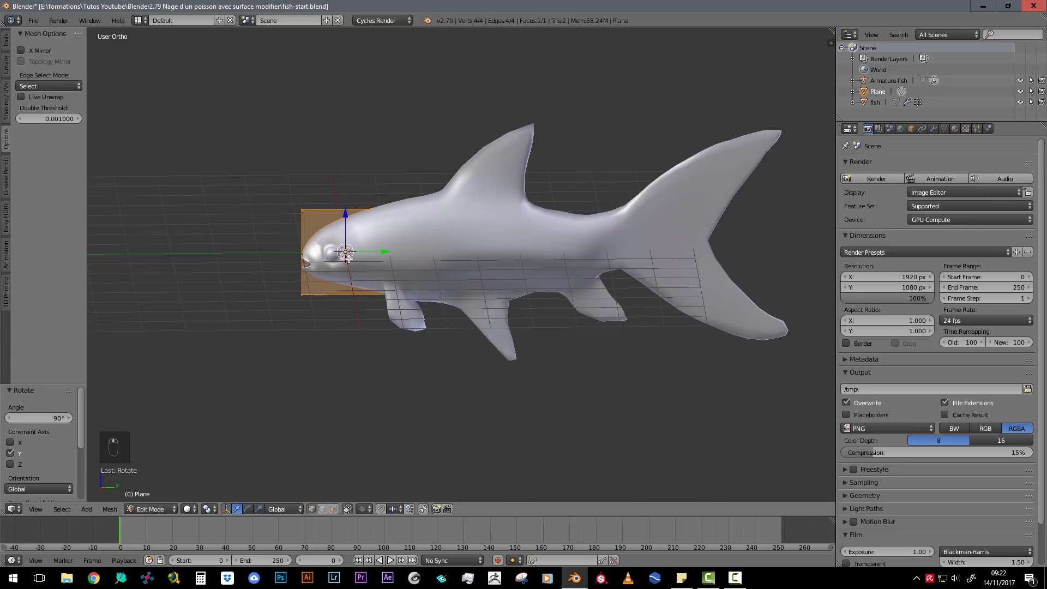
{"action": "key", "text": "KP_3"}
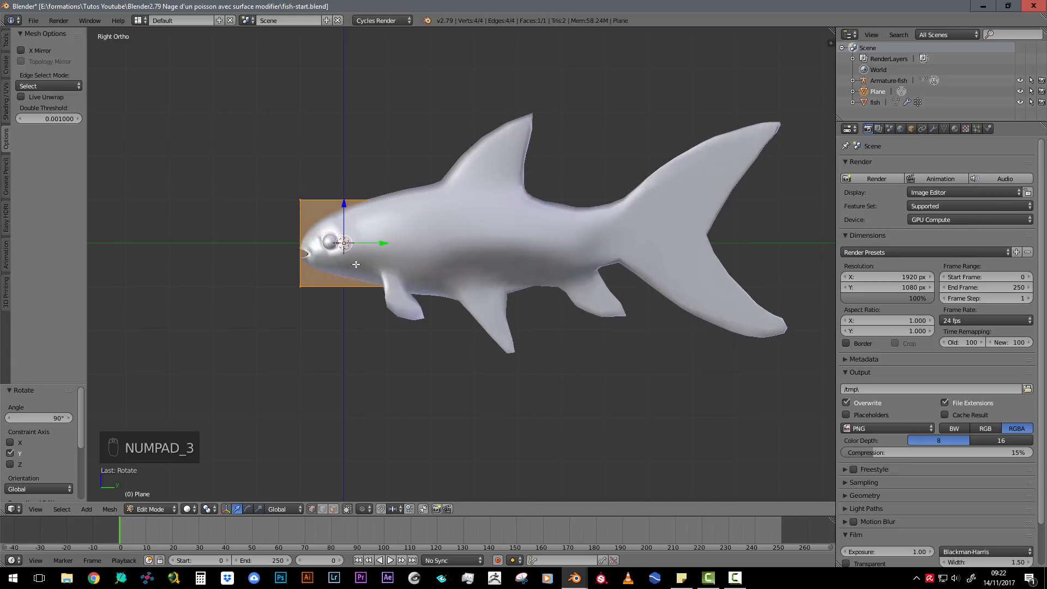
{"action": "key", "text": "s"}
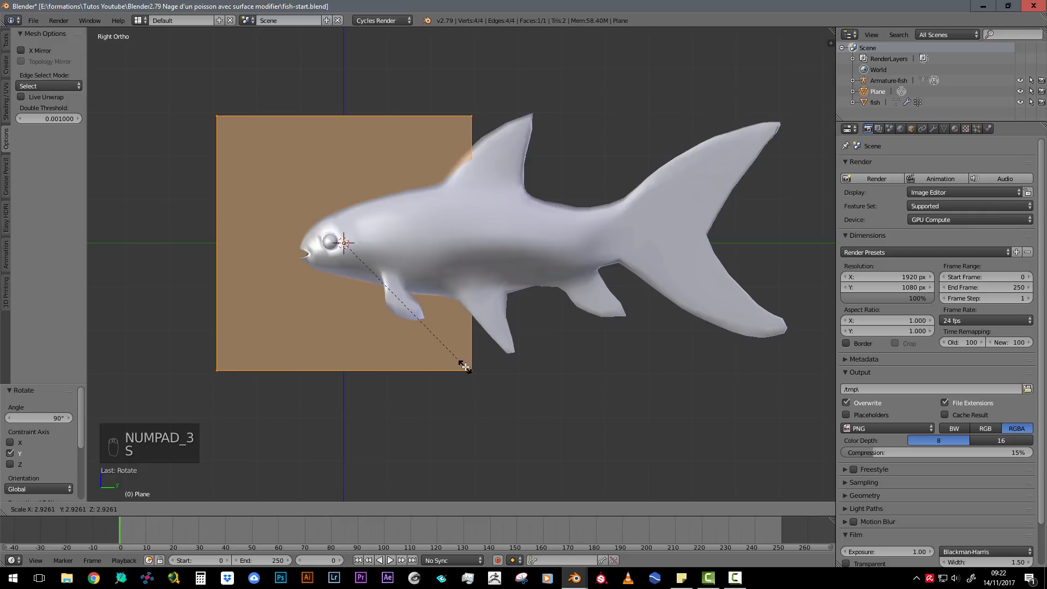
{"action": "left_click", "coordinate": [465, 366]}
{"action": "key", "text": "g"}
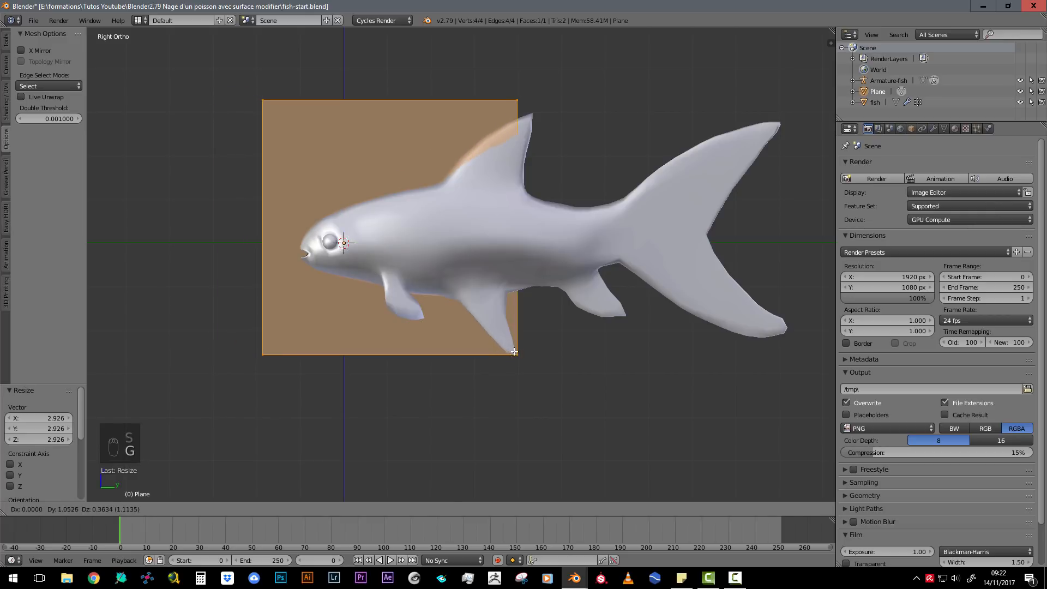
{"action": "left_click", "coordinate": [524, 360]}
Enlarge the plane by factors of about 1.05 and 1.10 and shift it slightly so it spans the fish's full height with a margin.
{"action": "key", "text": "s"}
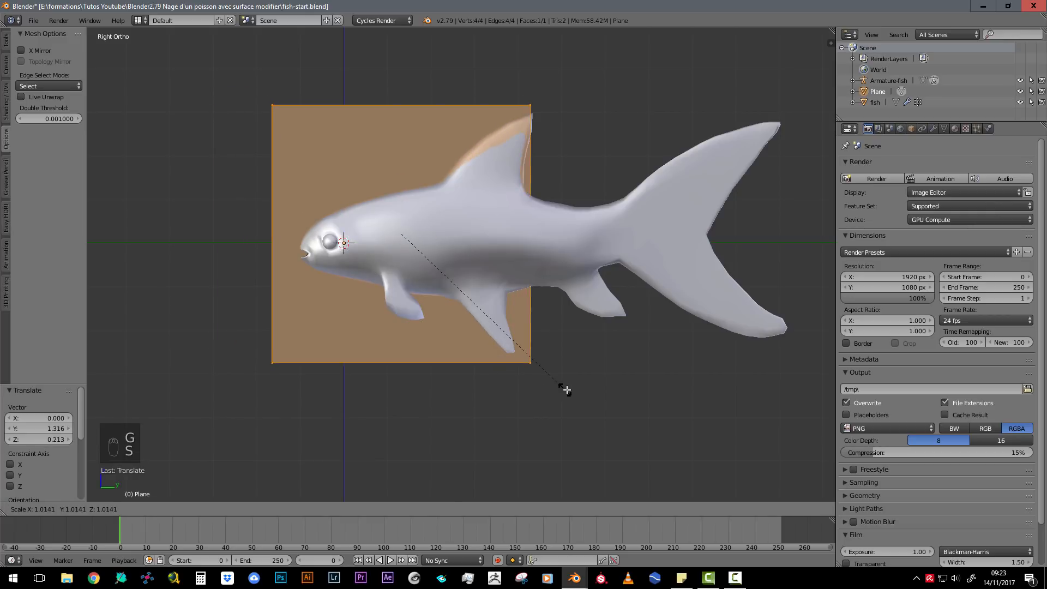
{"action": "left_click", "coordinate": [574, 390]}
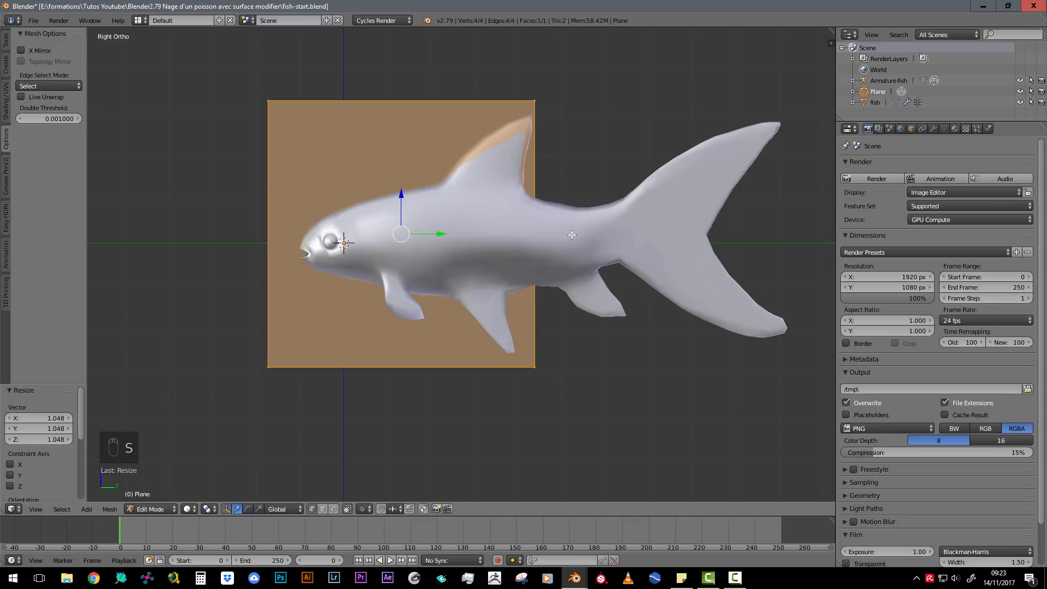
{"action": "scroll", "coordinate": [546, 168], "scroll_direction": "down", "scroll_amount": 2}
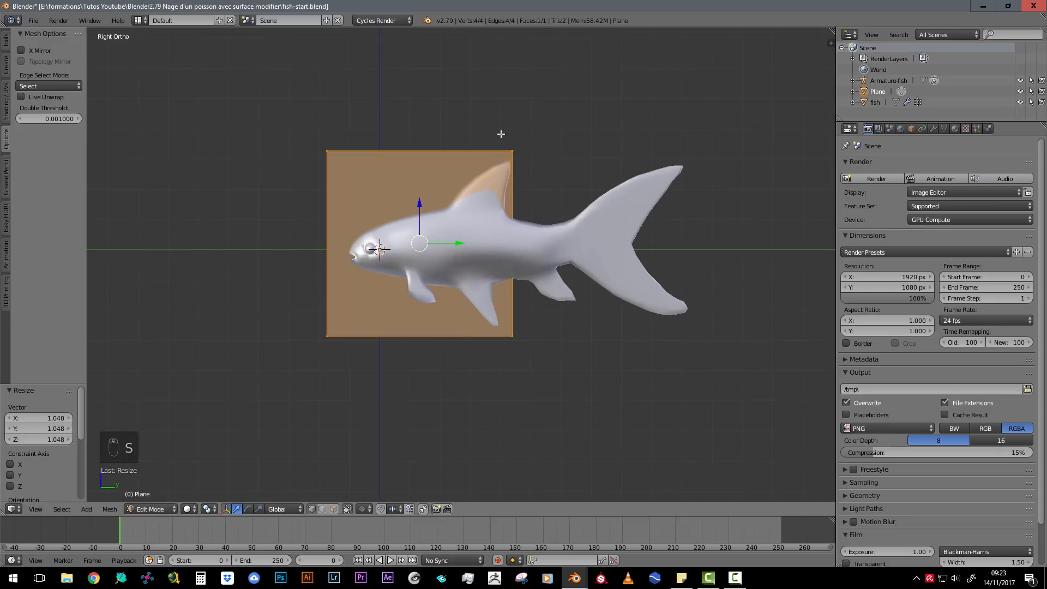
{"action": "key", "text": "s"}
{"action": "left_click", "coordinate": [583, 221]}
{"action": "key", "text": "g"}
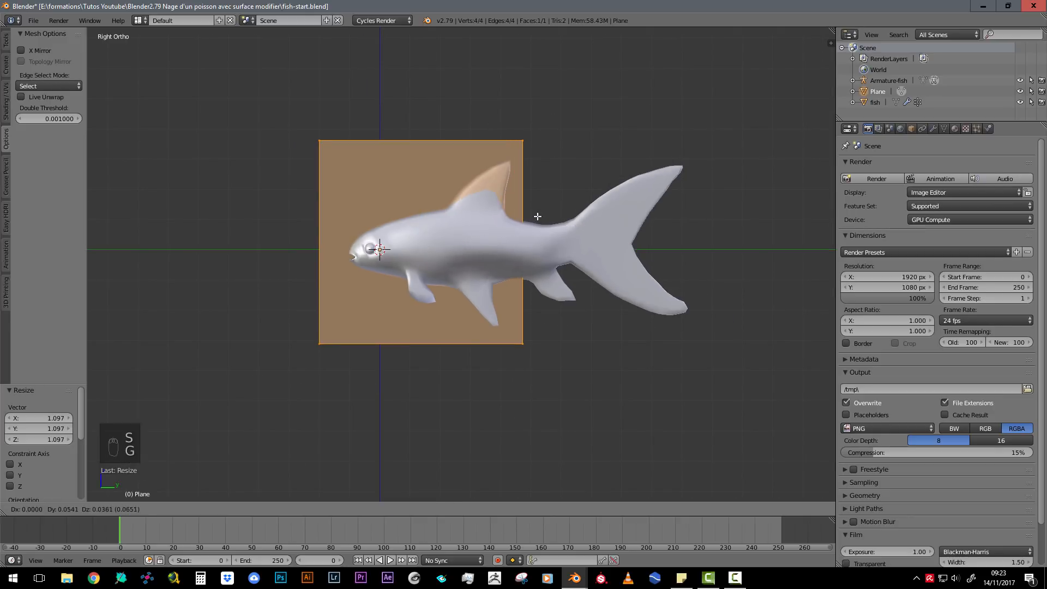
{"action": "left_click", "coordinate": [540, 215]}
Move the plane's tail-side edge about 5.8 units along Y so the plane extends past the tail fin.
{"action": "right_click", "coordinate": [529, 137]}
{"action": "right_click", "coordinate": [541, 341], "text": "shift"}
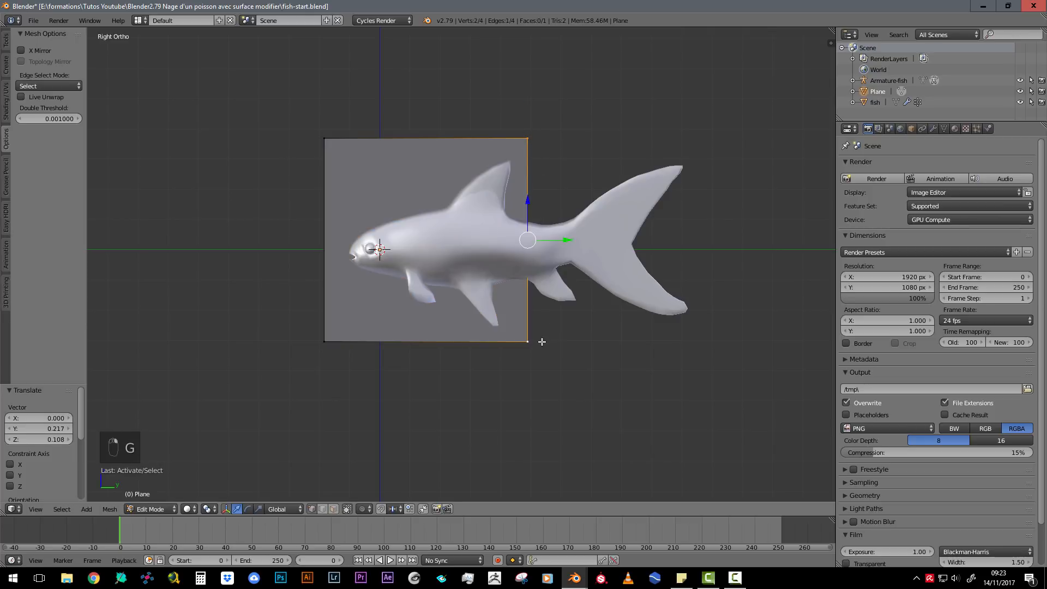
{"action": "left_click_drag", "start_coordinate": [573, 237], "coordinate": [743, 253]}
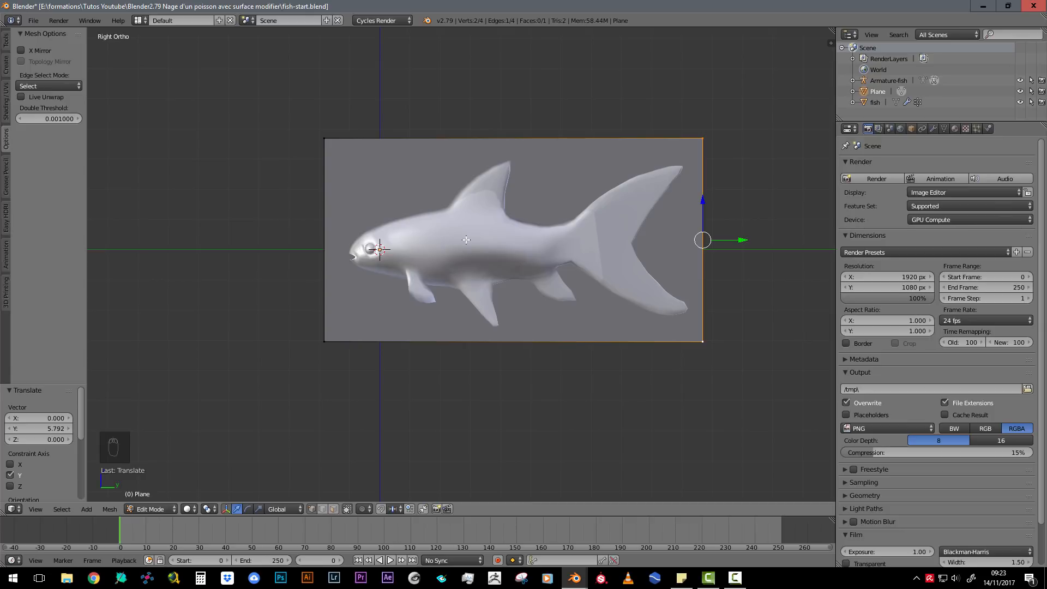
Add one vertical loop cut through the middle of the plane.
{"action": "key", "text": "ctrl+r"}
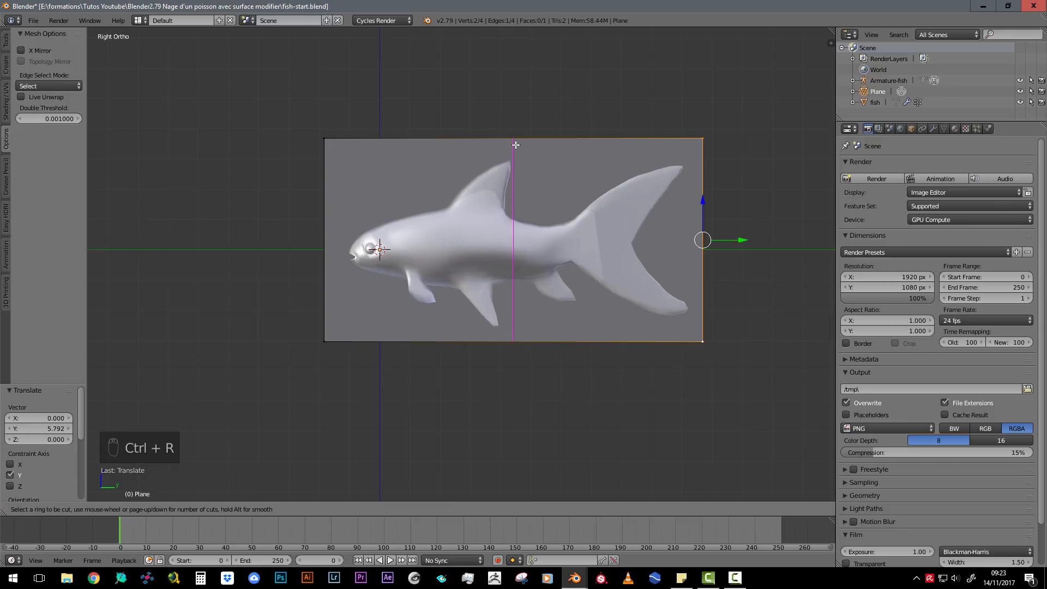
{"action": "left_click", "coordinate": [516, 145]}
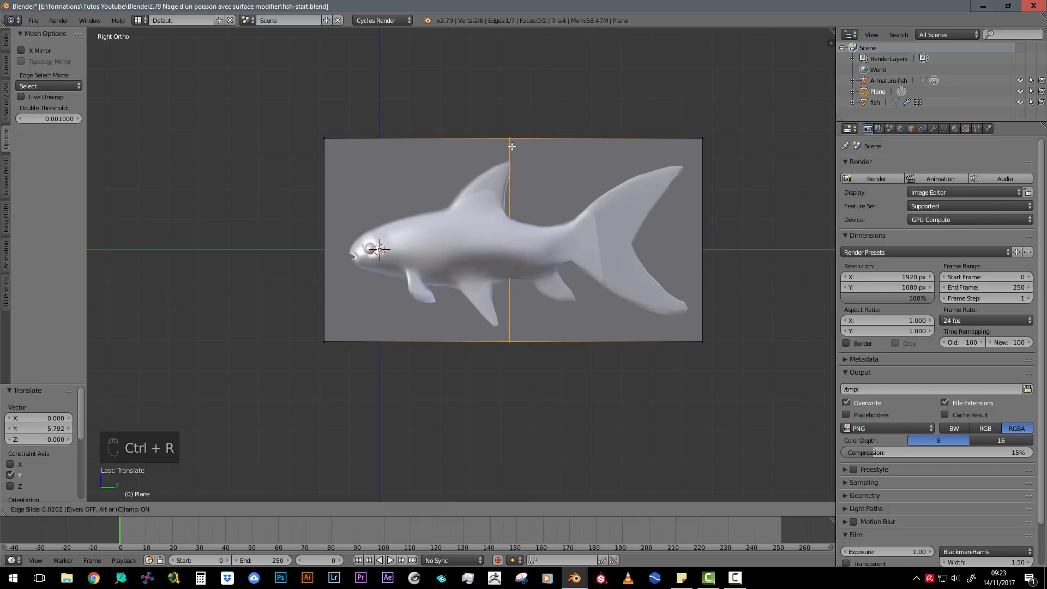
{"action": "left_click", "coordinate": [512, 146]}
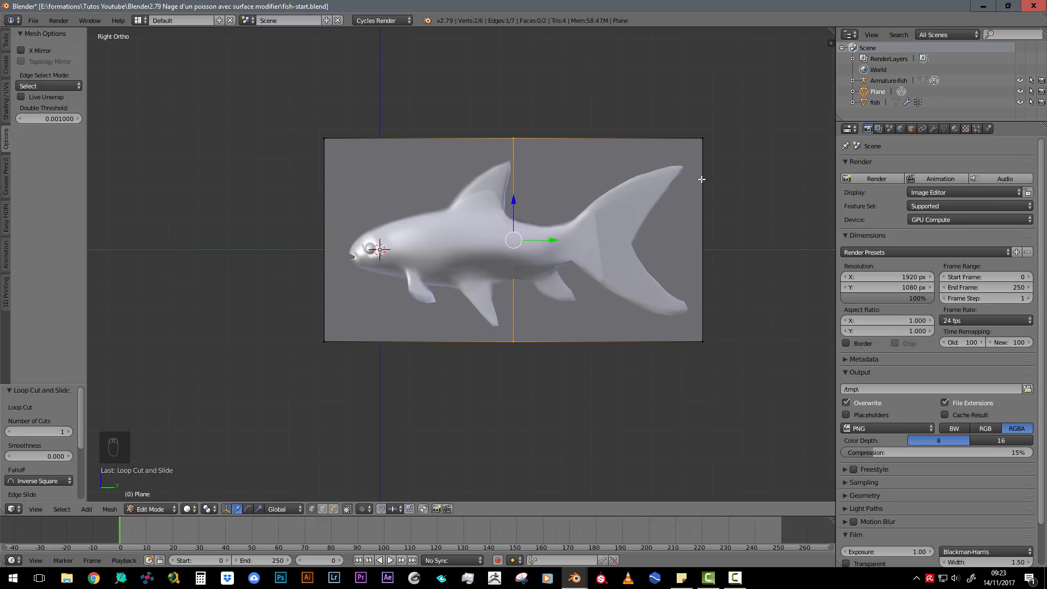
Subdivide the whole plane four times with one cut each into a dense grid, and return to Object Mode.
{"action": "key", "text": "a"}
{"action": "key", "text": "a"}
{"action": "key", "text": "a"}
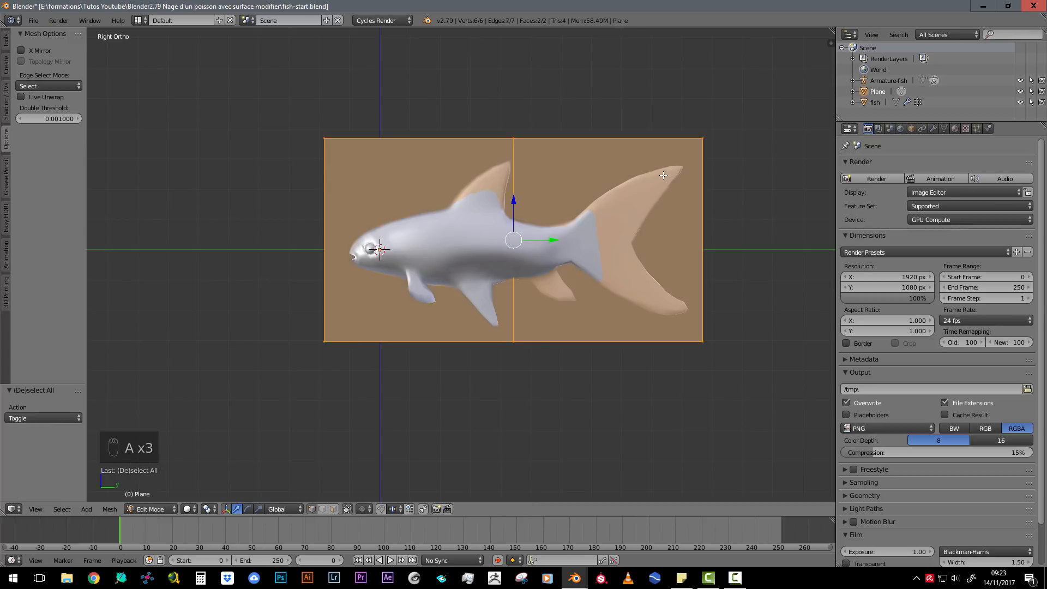
{"action": "key", "text": "w"}
{"action": "left_click", "coordinate": [656, 175]}
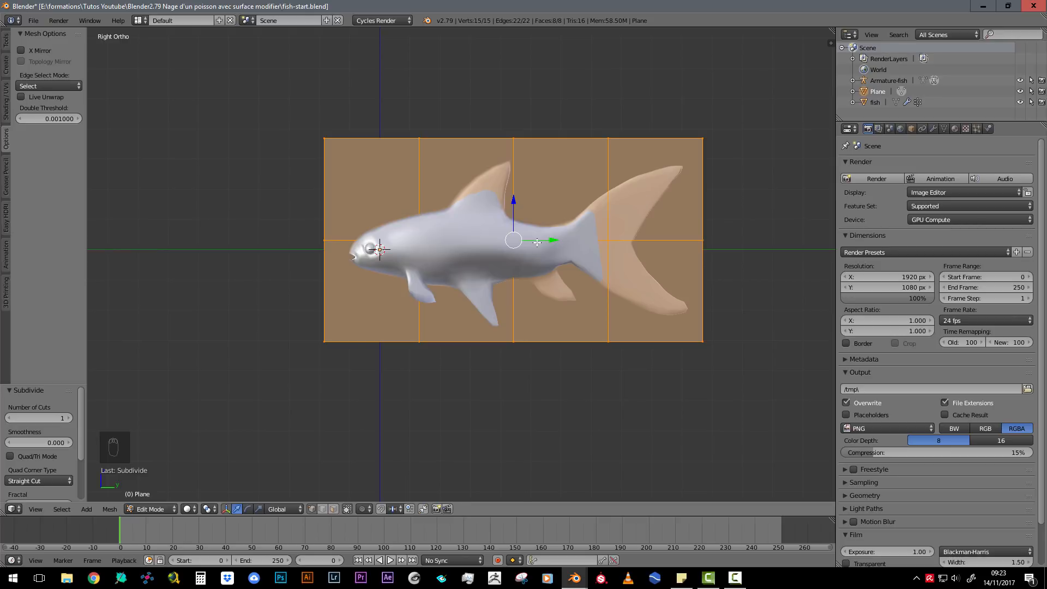
{"action": "key", "text": "shift+r"}
{"action": "key", "text": "shift+r"}
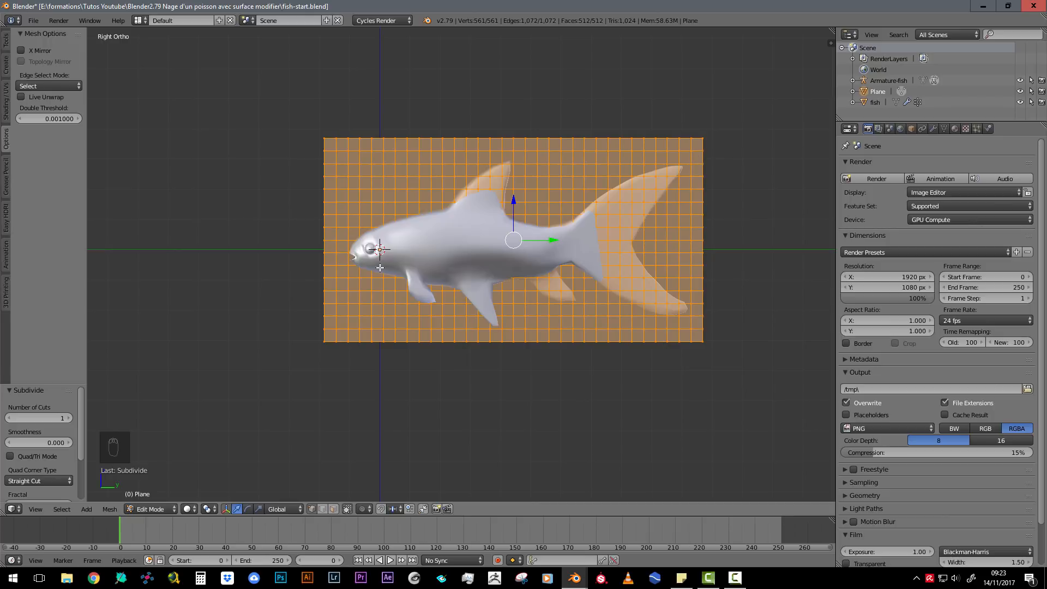
{"action": "key", "text": "Tab"}
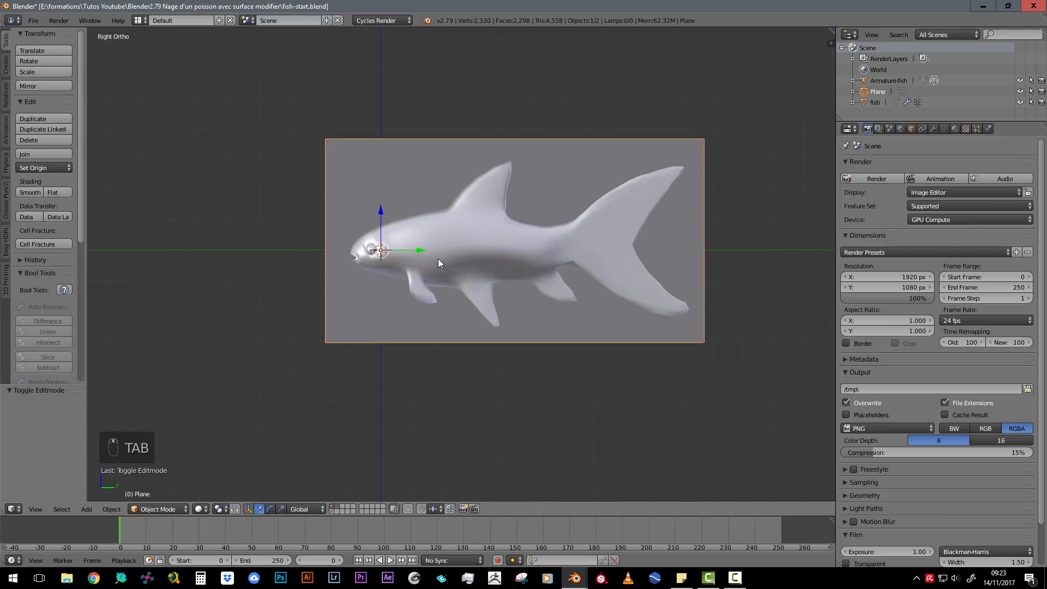
{"action": "middle_click_drag", "start_coordinate": [438, 259], "coordinate": [433, 260], "text": "shift"}
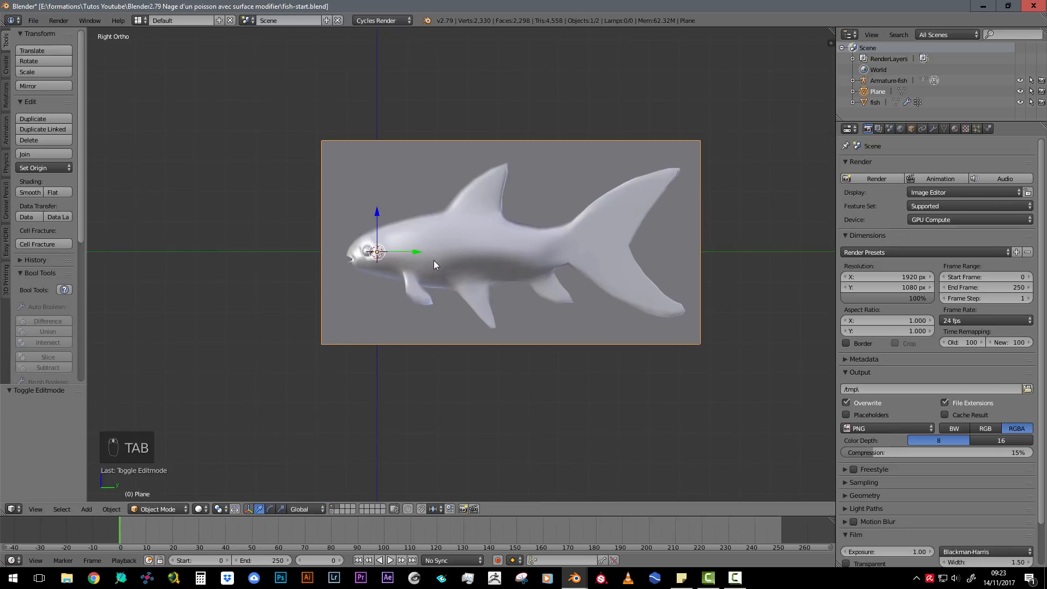
{"action": "left_click", "coordinate": [172, 507]}
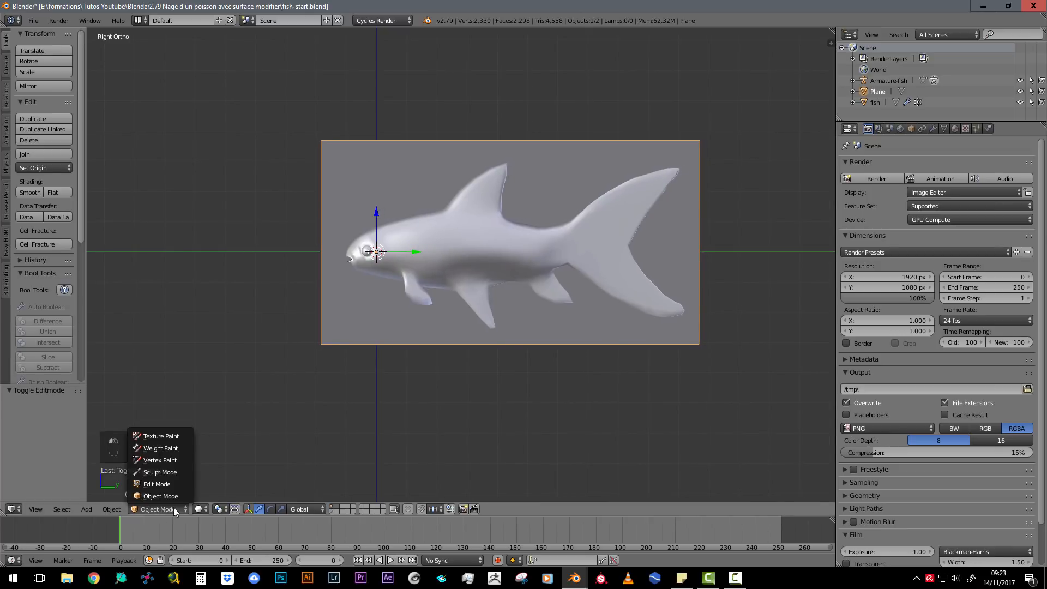
{"action": "left_click", "coordinate": [176, 447]}
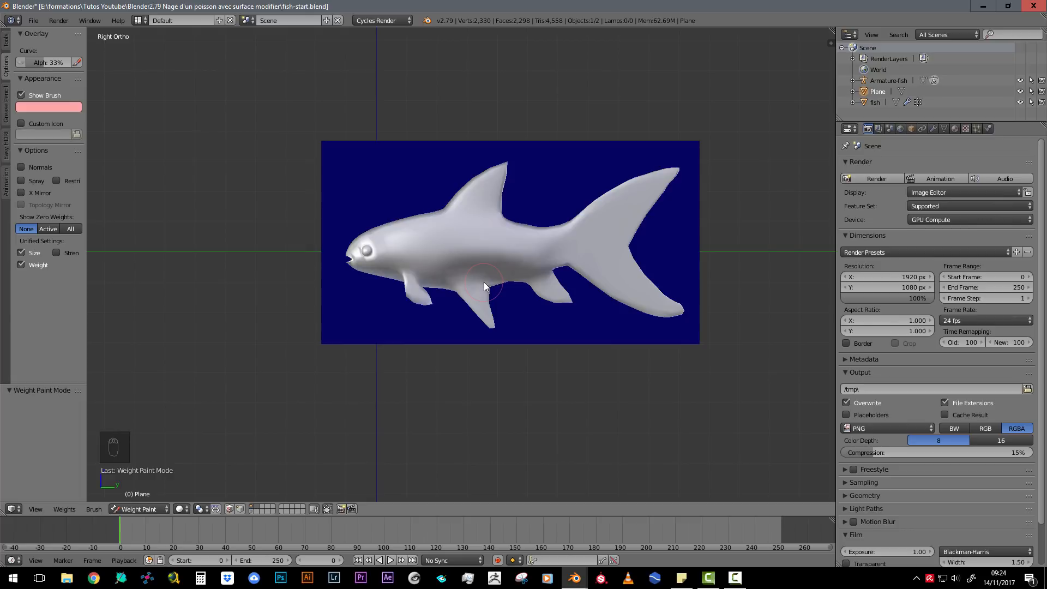
{"action": "left_click", "coordinate": [165, 510]}
{"action": "left_click", "coordinate": [156, 496]}
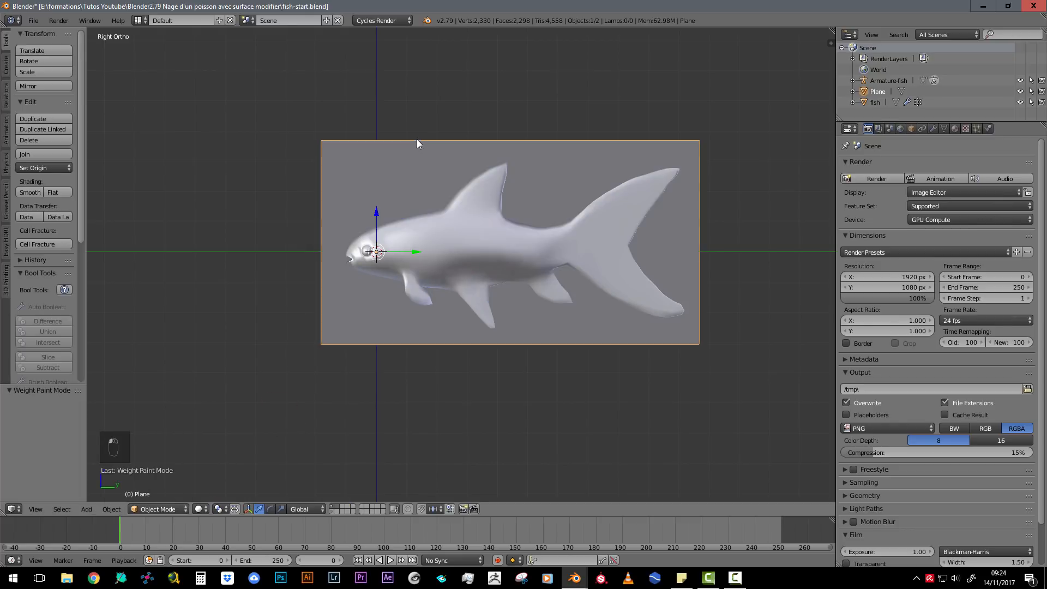
Move the plane to the second layer and make that layer the only visible one.
{"action": "right_click", "coordinate": [383, 164]}
{"action": "key", "text": "m"}
{"action": "left_click", "coordinate": [472, 184]}
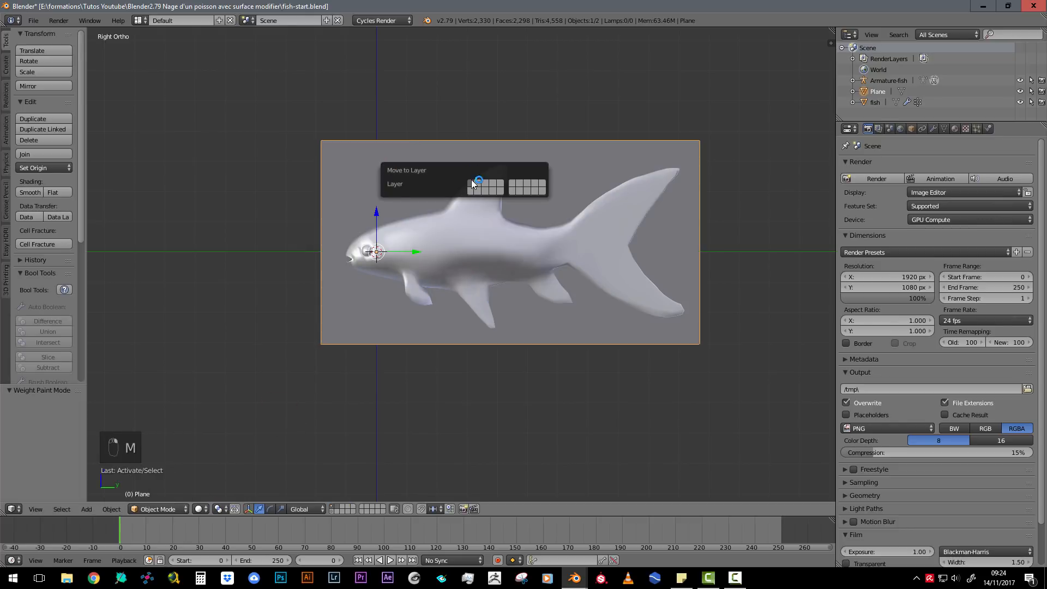
{"action": "left_click", "coordinate": [442, 161]}
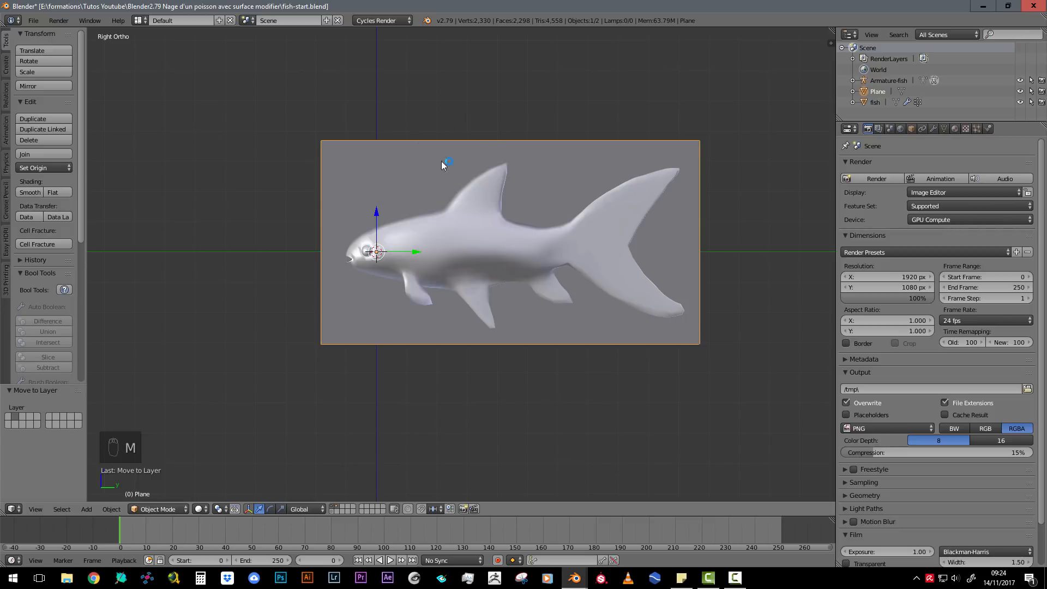
{"action": "left_click", "coordinate": [333, 510]}
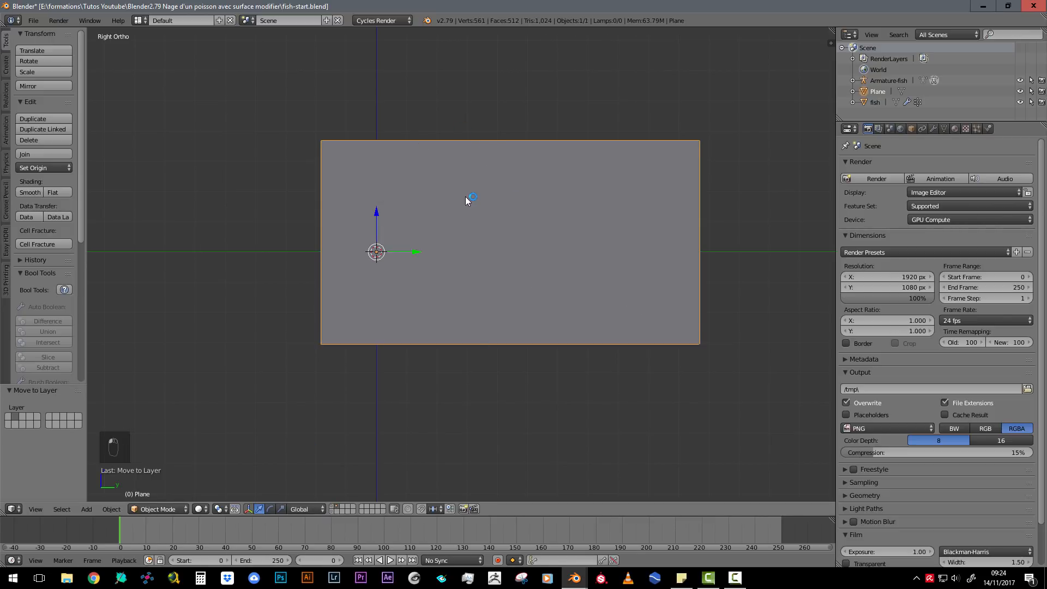
Put the plane in Weight Paint mode and set the Draw brush to strength 0.493 and radius 500 px.
{"action": "left_click", "coordinate": [158, 509]}
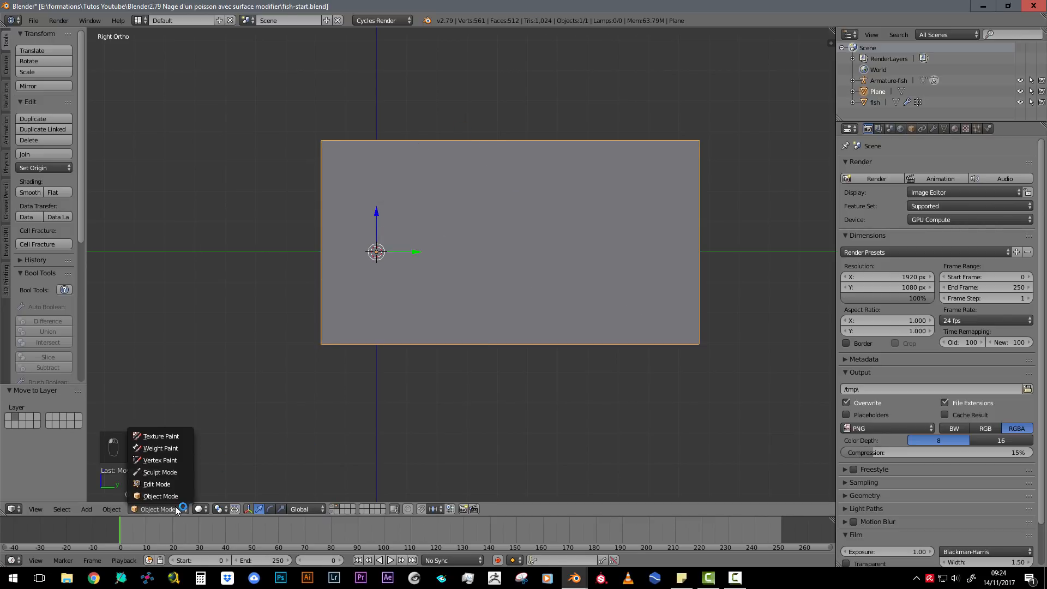
{"action": "left_click", "coordinate": [173, 449]}
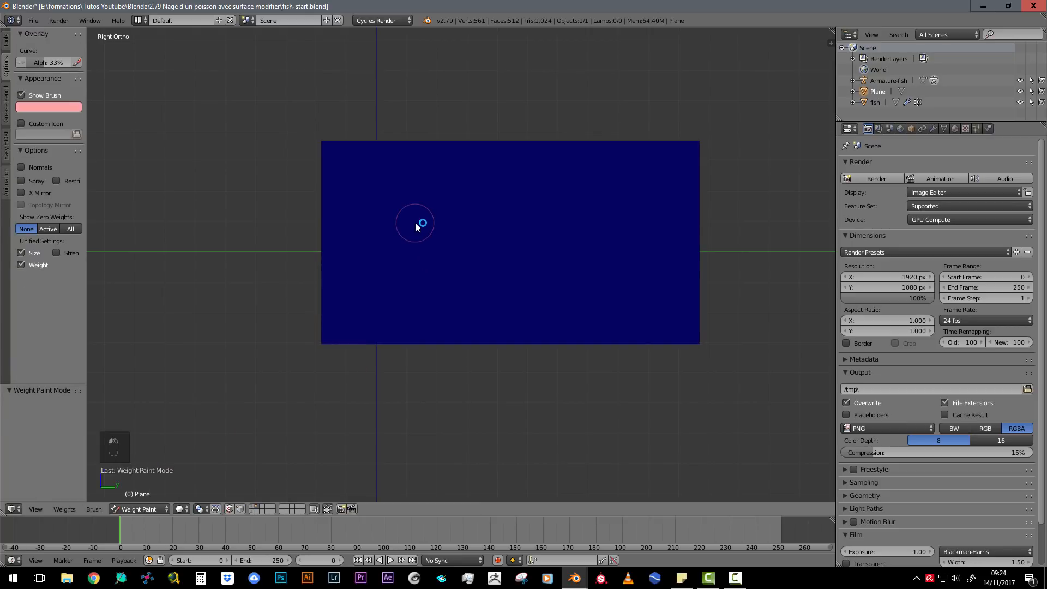
{"action": "left_click", "coordinate": [7, 42]}
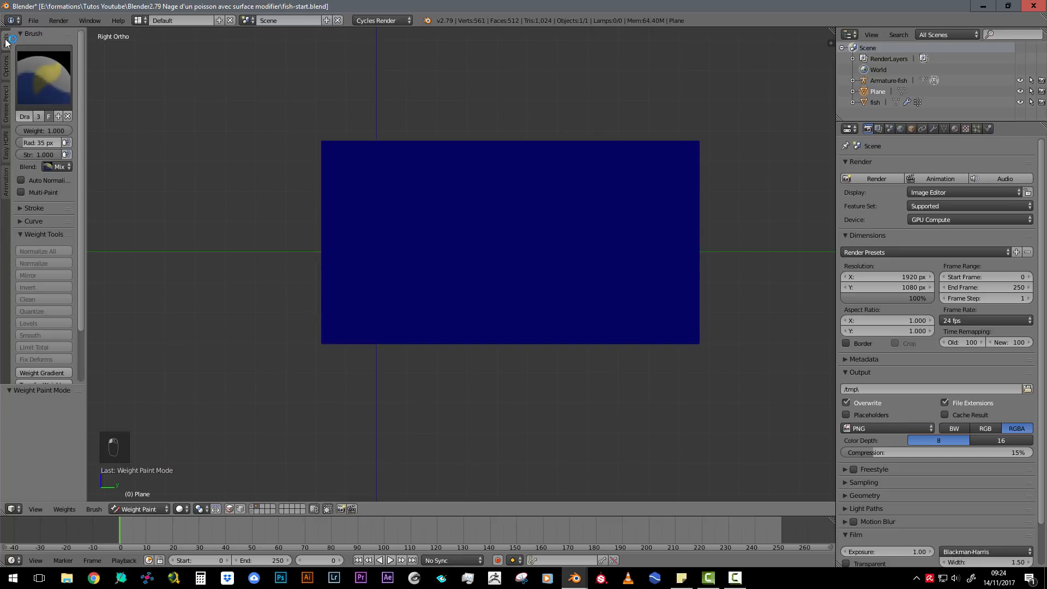
{"action": "left_click", "coordinate": [54, 86]}
{"action": "left_click", "coordinate": [167, 136]}
{"action": "mouse_move", "coordinate": [61, 131]}
{"action": "left_mouse_down"}
{"action": "mouse_move", "coordinate": [27, 131]}
{"action": "mouse_move", "coordinate": [63, 130]}
{"action": "mouse_move", "coordinate": [25, 155]}
{"action": "left_mouse_up"}
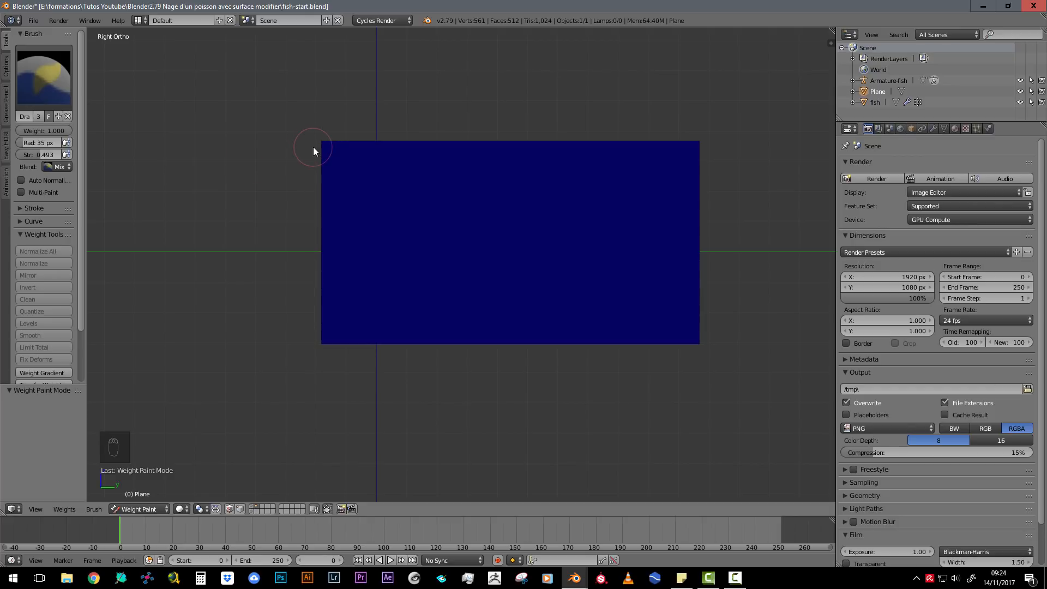
{"action": "key", "text": "f"}
{"action": "left_click", "coordinate": [572, 189]}
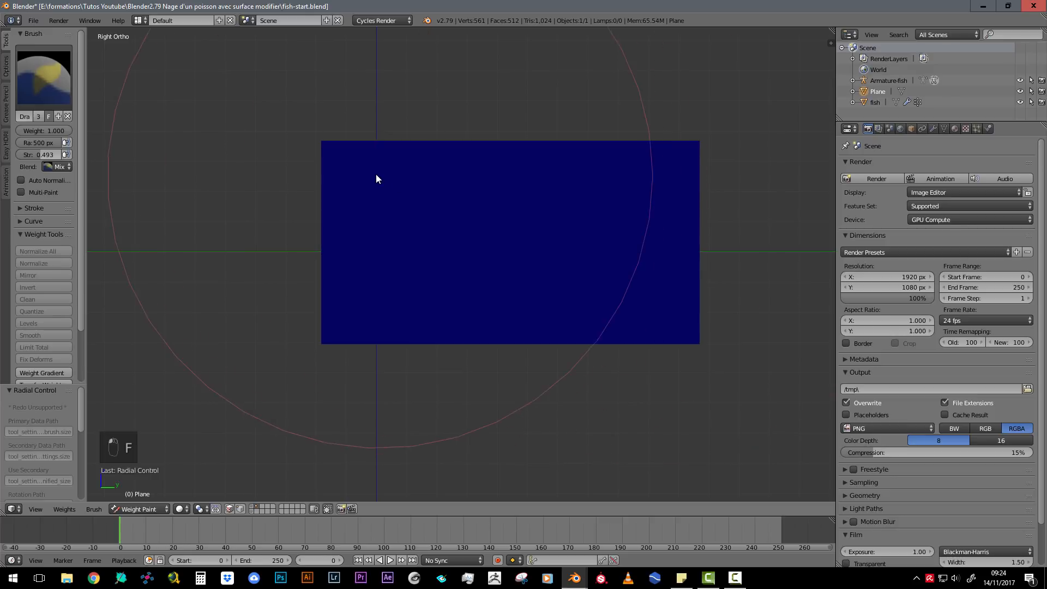
Paint weight 1.000 over the plane's head-side end with several strokes, fading gradually to zero toward the tail half.
{"action": "scroll", "coordinate": [375, 174], "scroll_direction": "down", "scroll_amount": 2}
{"action": "scroll", "coordinate": [371, 180], "scroll_direction": "up", "scroll_amount": 1}
{"action": "left_click", "coordinate": [345, 167]}
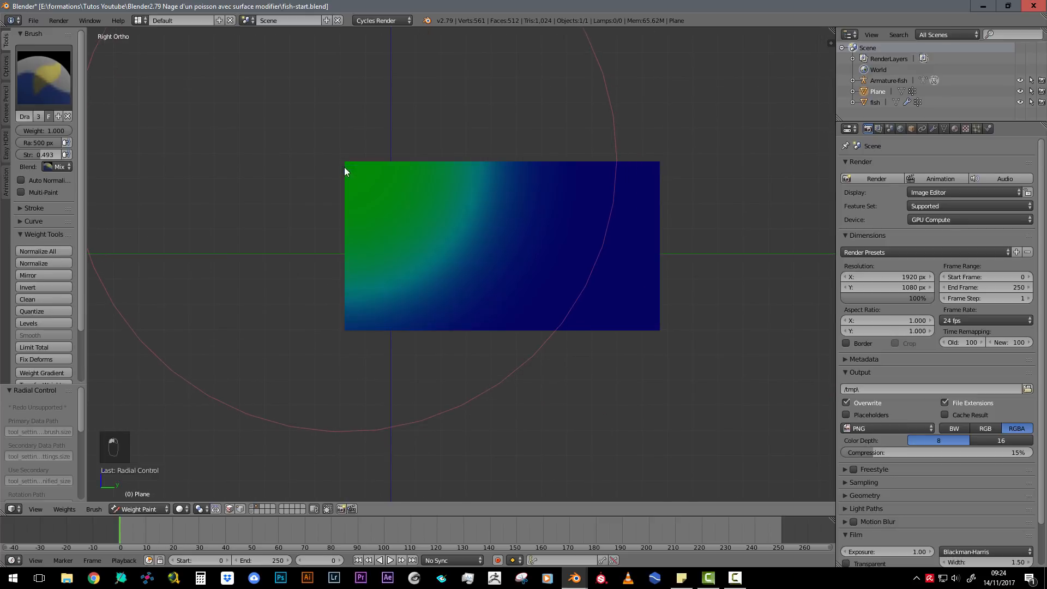
{"action": "mouse_move", "coordinate": [345, 171]}
{"action": "left_mouse_down"}
{"action": "mouse_move", "coordinate": [343, 334]}
{"action": "mouse_move", "coordinate": [346, 231]}
{"action": "left_mouse_up"}
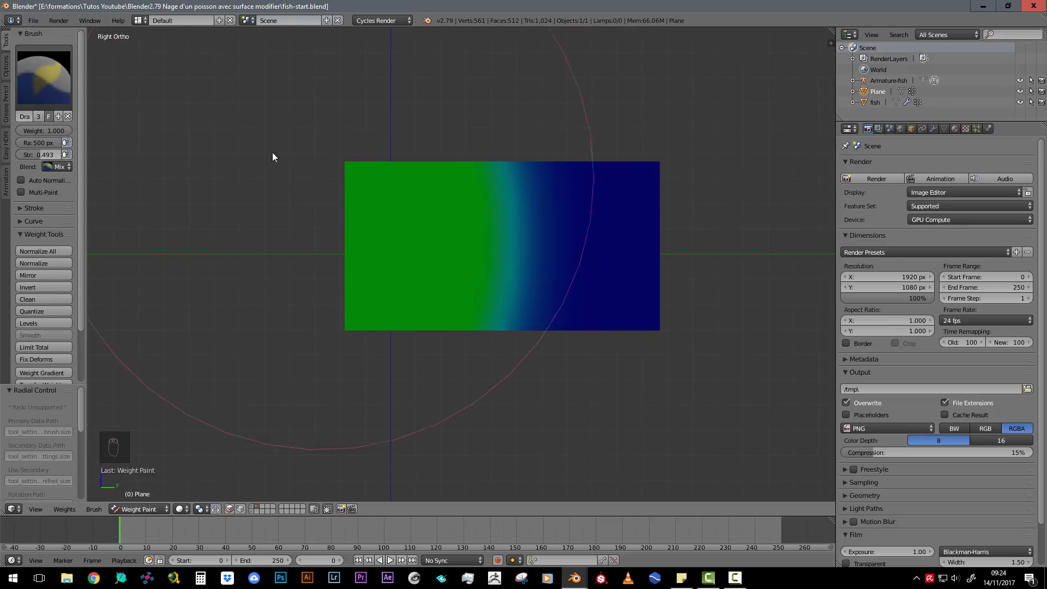
{"action": "mouse_move", "coordinate": [256, 186]}
{"action": "left_mouse_down"}
{"action": "mouse_move", "coordinate": [227, 226]}
{"action": "mouse_move", "coordinate": [245, 171]}
{"action": "mouse_move", "coordinate": [218, 201]}
{"action": "mouse_move", "coordinate": [183, 342]}
{"action": "mouse_move", "coordinate": [227, 237]}
{"action": "left_mouse_up"}
{"action": "mouse_move", "coordinate": [209, 171]}
{"action": "left_mouse_down"}
{"action": "mouse_move", "coordinate": [216, 387]}
{"action": "mouse_move", "coordinate": [318, 140]}
{"action": "mouse_move", "coordinate": [306, 185]}
{"action": "mouse_move", "coordinate": [245, 244]}
{"action": "left_mouse_up"}
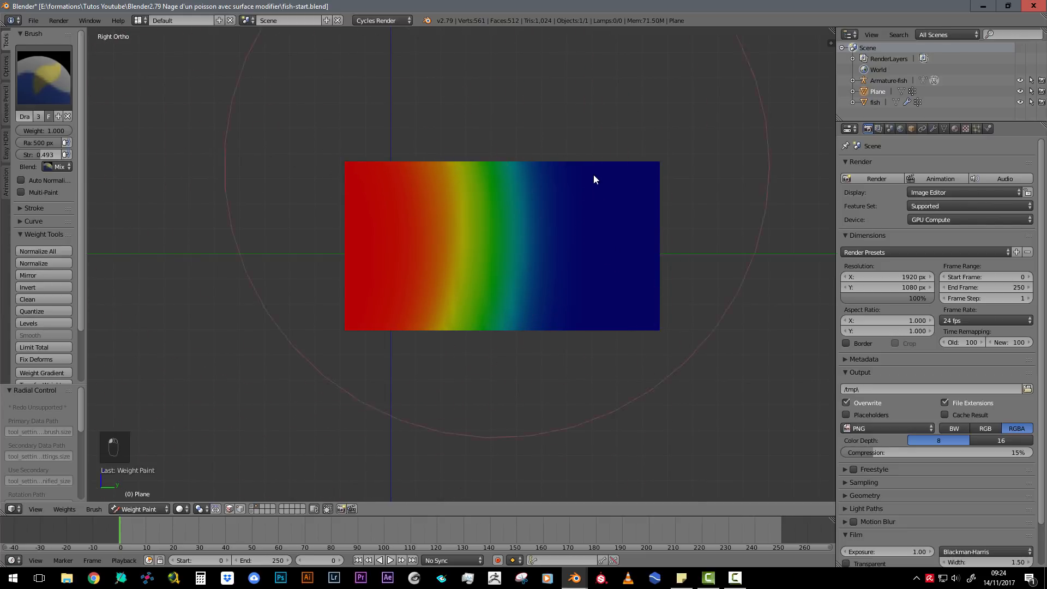
Reduce the Draw brush radius to 217 px, try a vertical stroke over the gradient's green transition, and undo that stroke.
{"action": "scroll", "coordinate": [528, 248], "scroll_direction": "up", "scroll_amount": 4}
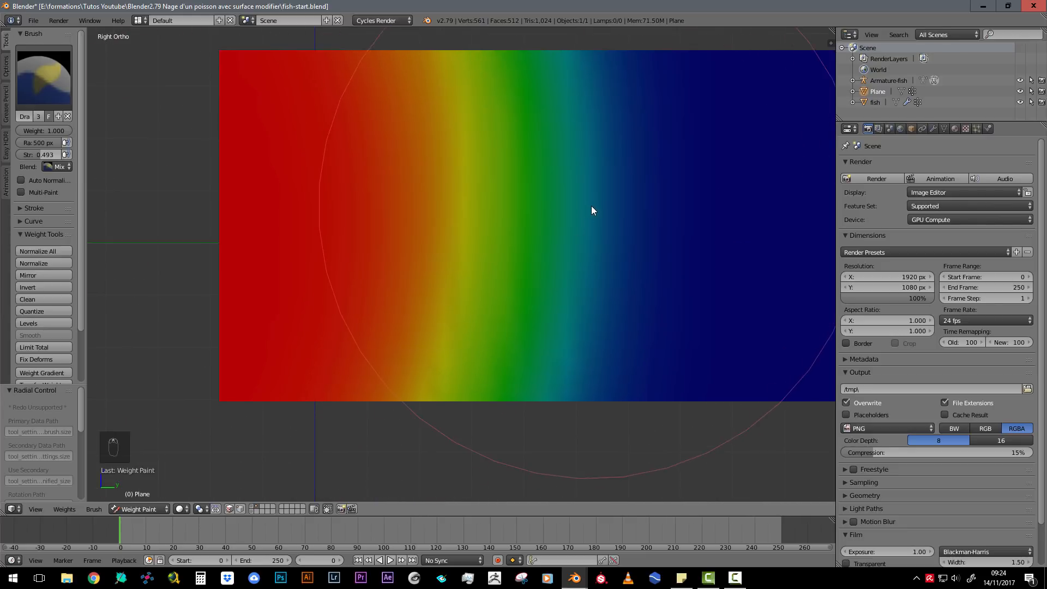
{"action": "scroll", "coordinate": [594, 203], "scroll_direction": "down", "scroll_amount": 1}
{"action": "middle_click_drag", "start_coordinate": [596, 203], "coordinate": [506, 196], "text": "shift"}
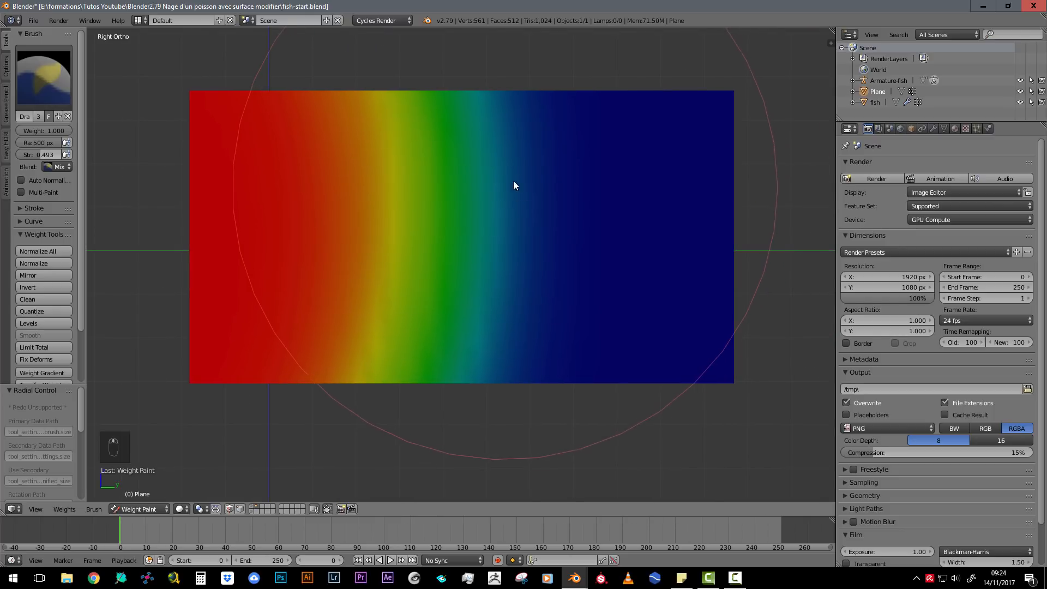
{"action": "key", "text": "f"}
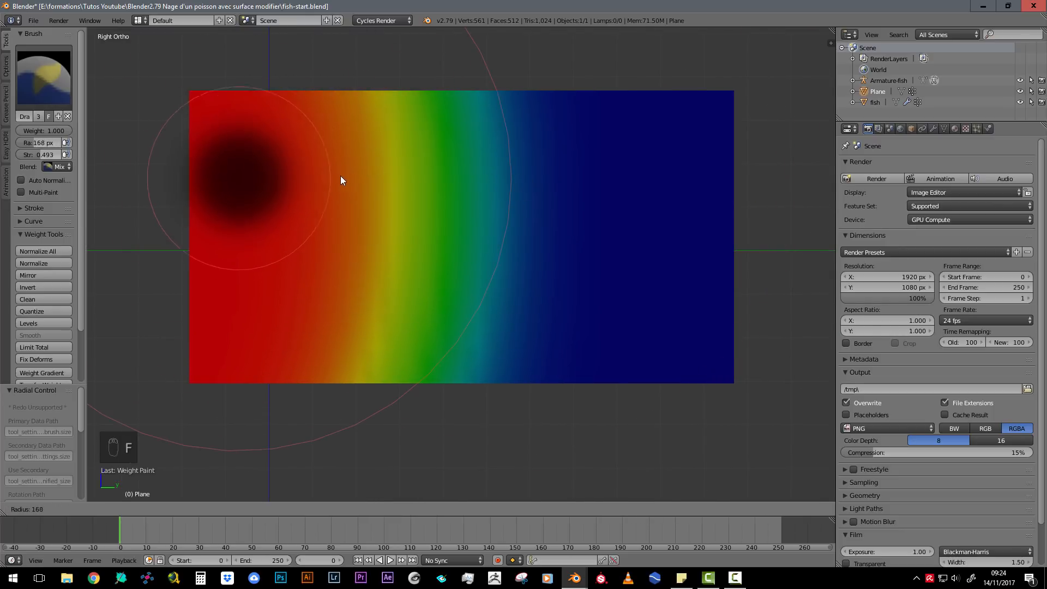
{"action": "left_click", "coordinate": [359, 179]}
{"action": "left_click_drag", "start_coordinate": [482, 97], "coordinate": [482, 361]}
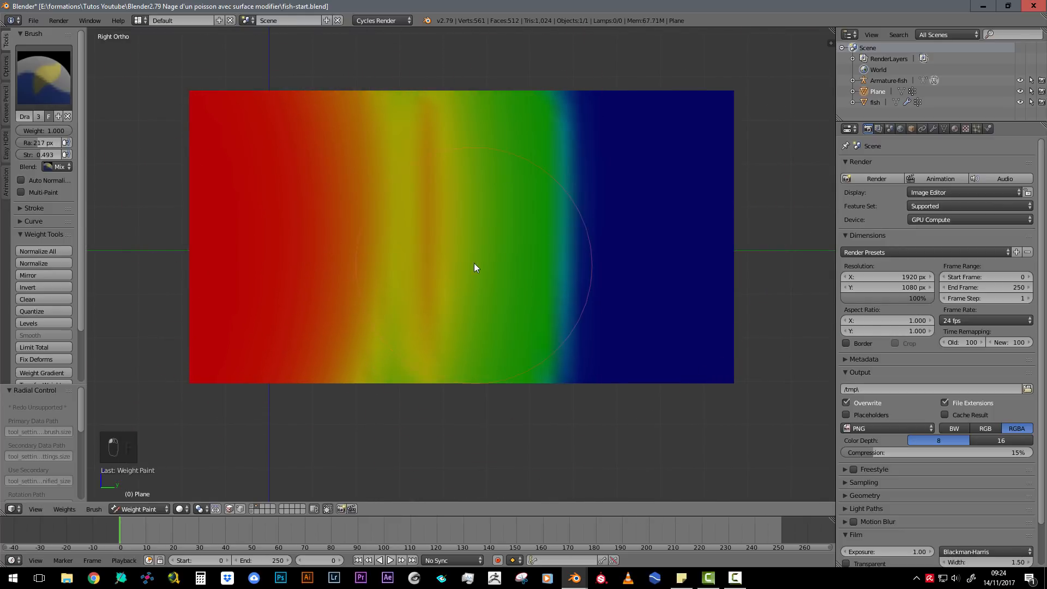
{"action": "key", "text": "ctrl+z"}
Set the brush strength to 0.147 and paint vertical strokes across the middle of the plane to soften the weight gradient toward the tail.
{"action": "left_click_drag", "start_coordinate": [41, 155], "coordinate": [28, 155]}
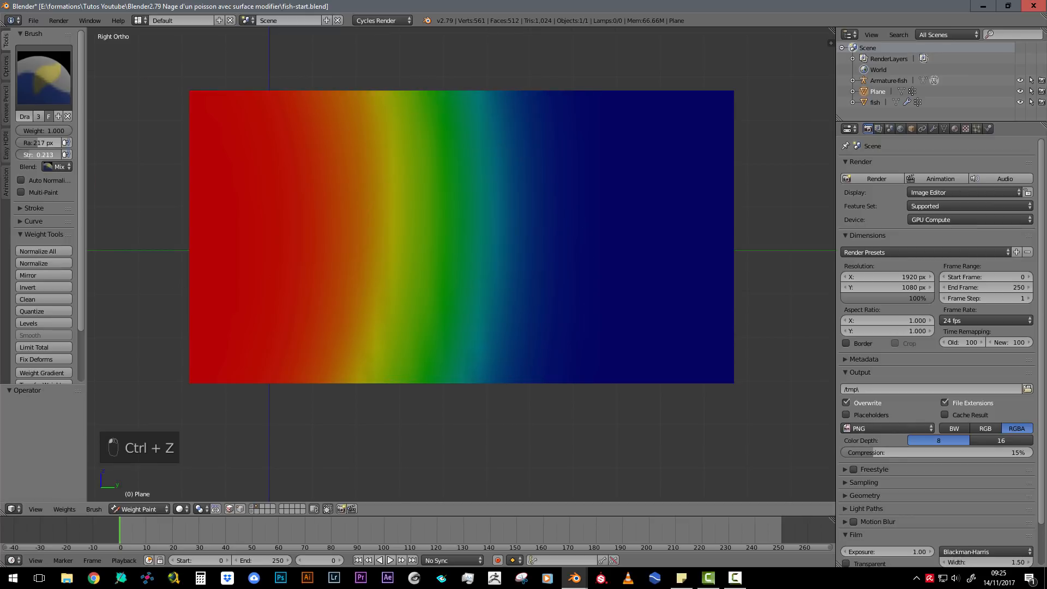
{"action": "left_click_drag", "start_coordinate": [502, 100], "coordinate": [494, 376]}
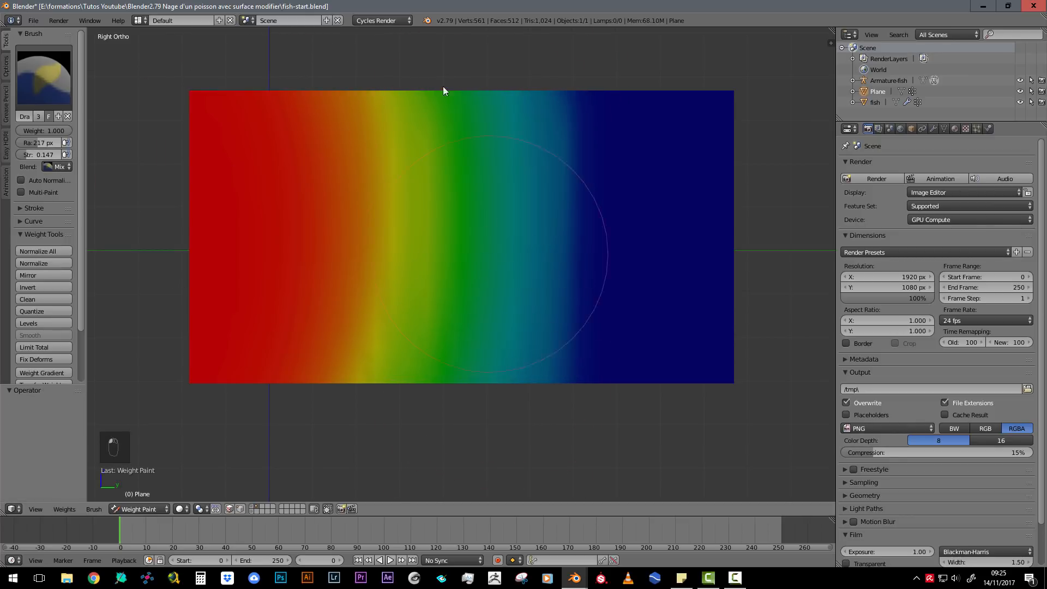
{"action": "left_click_drag", "start_coordinate": [379, 307], "coordinate": [375, 379]}
{"action": "left_click_drag", "start_coordinate": [420, 96], "coordinate": [417, 379]}
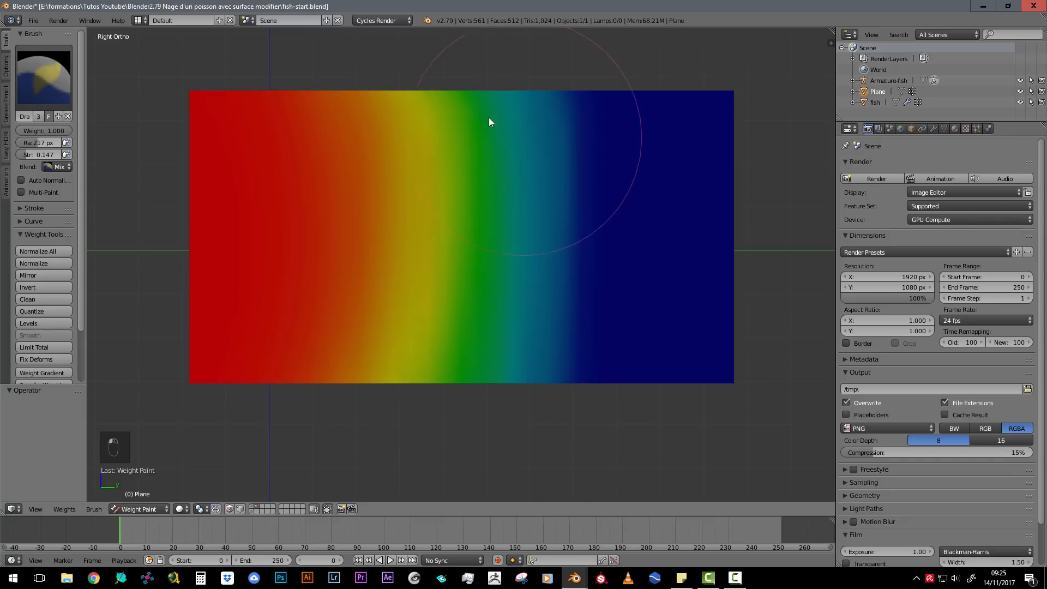
{"action": "scroll", "coordinate": [454, 281], "scroll_direction": "down", "scroll_amount": 5}
{"action": "scroll", "coordinate": [335, 241], "scroll_direction": "down", "scroll_amount": 1}
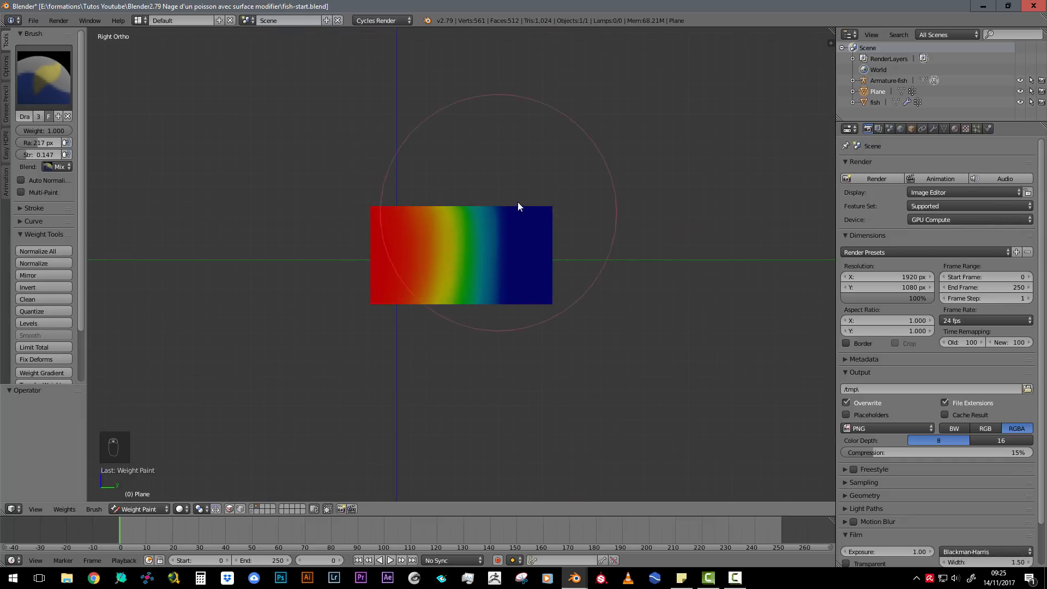
{"action": "scroll", "coordinate": [473, 273], "scroll_direction": "up", "scroll_amount": 2}
Return the plane to Object Mode and enable Cloth physics on it.
{"action": "left_click", "coordinate": [155, 509]}
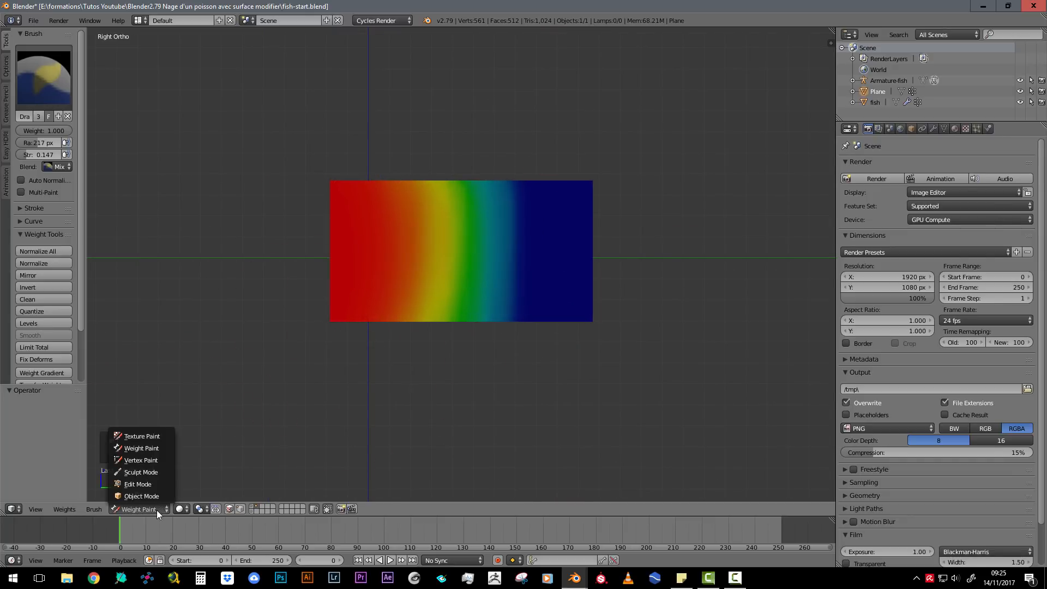
{"action": "left_click", "coordinate": [156, 495]}
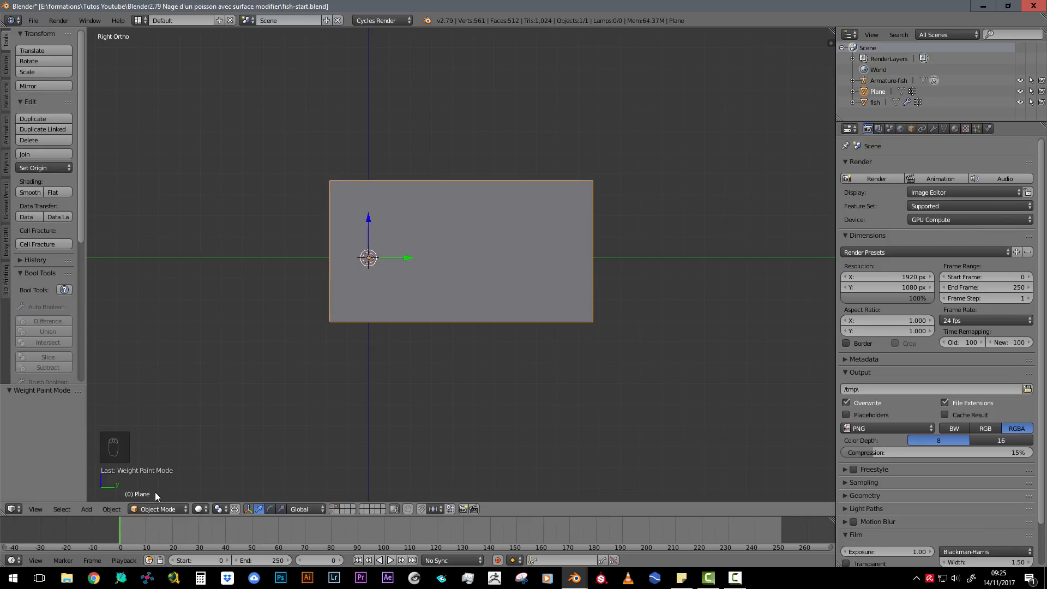
{"action": "middle_click_drag", "start_coordinate": [415, 325], "coordinate": [460, 282]}
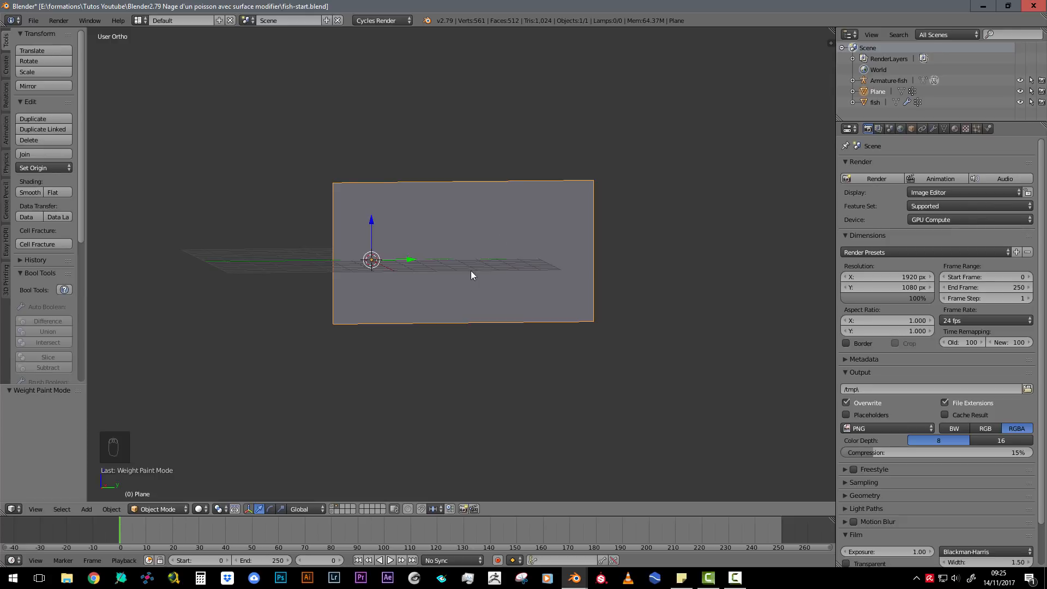
{"action": "left_click", "coordinate": [977, 129]}
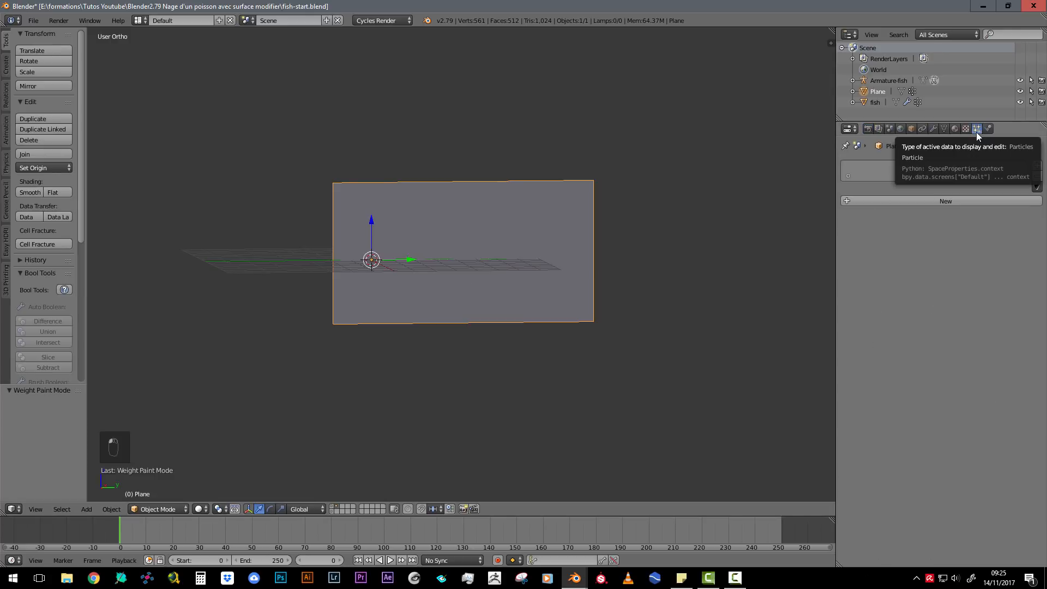
{"action": "left_click", "coordinate": [988, 130]}
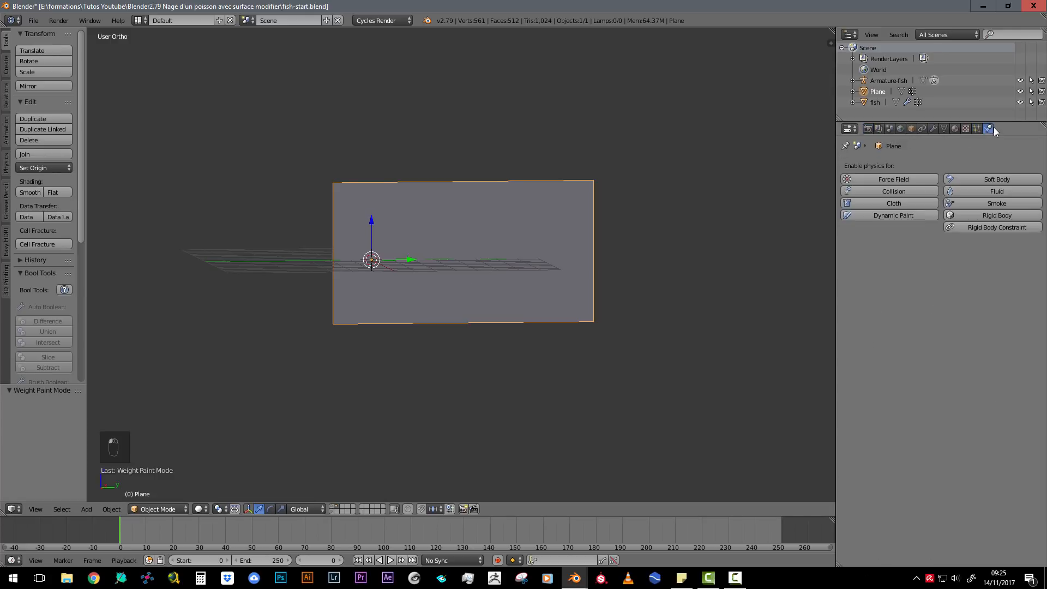
{"action": "left_click", "coordinate": [910, 203]}
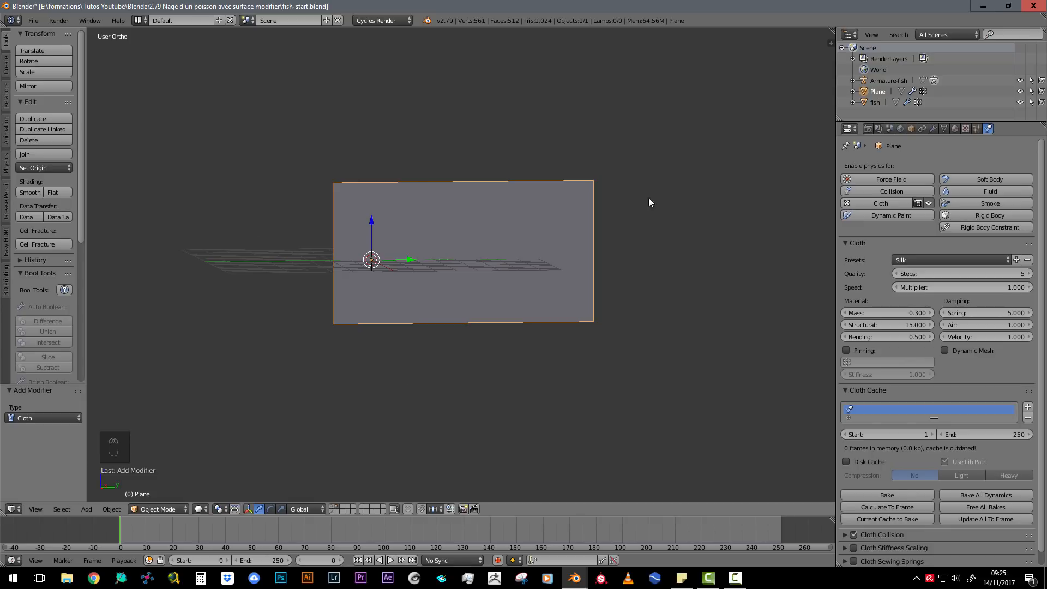
{"action": "left_click", "coordinate": [846, 350]}
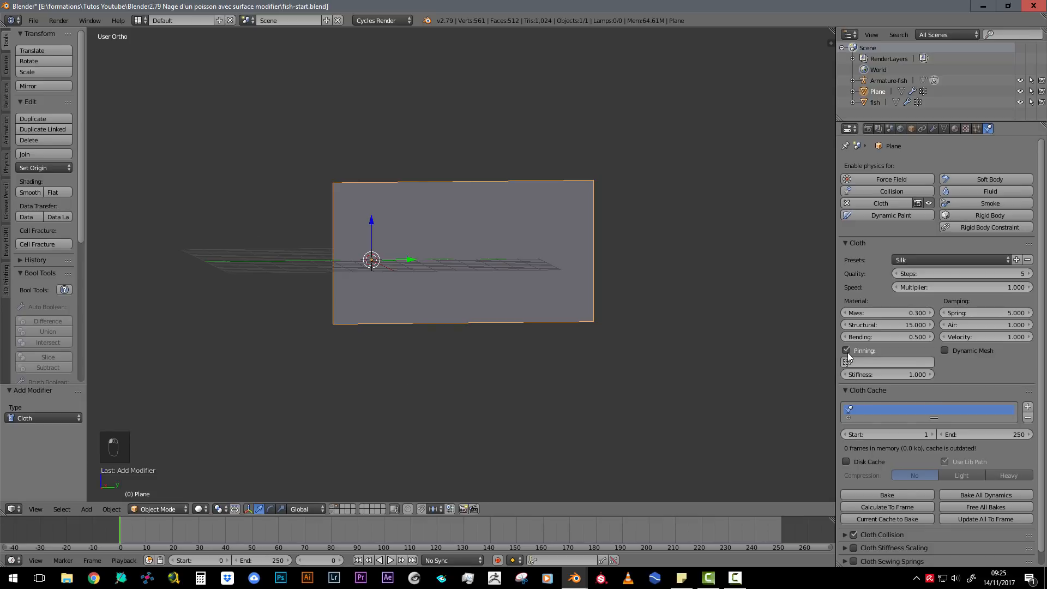
{"action": "left_click", "coordinate": [879, 361]}
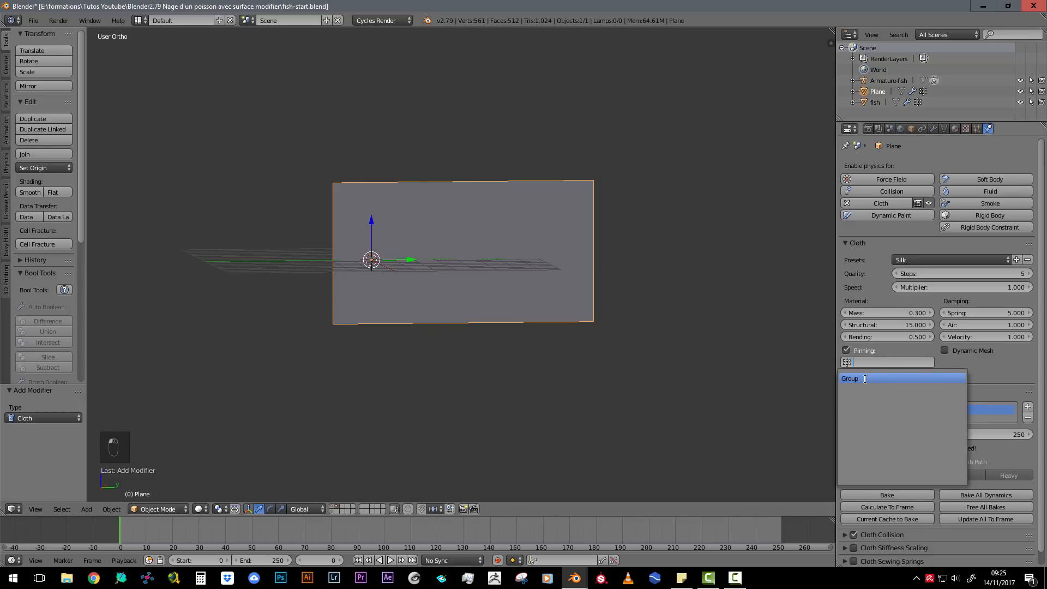
{"action": "left_click", "coordinate": [865, 378]}
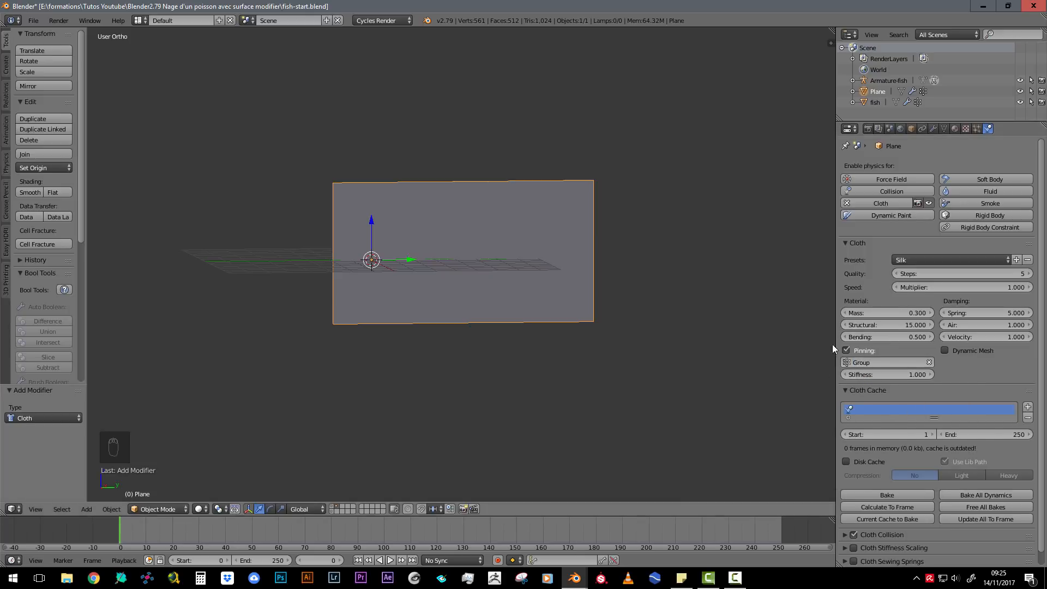
{"action": "left_click", "coordinate": [846, 351]}
{"action": "left_click", "coordinate": [931, 363]}
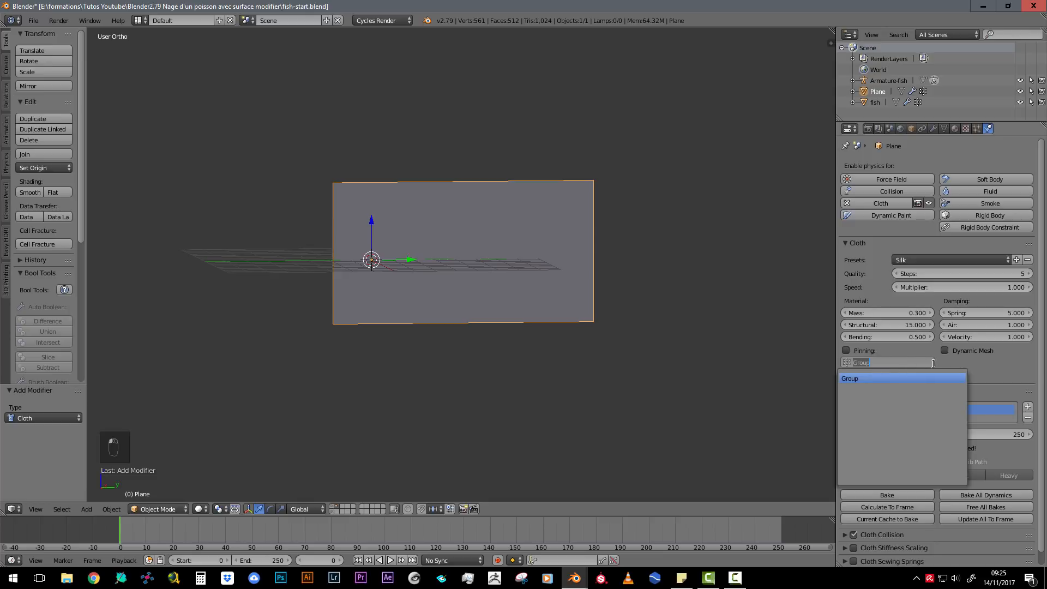
{"action": "left_click", "coordinate": [921, 349]}
{"action": "left_click", "coordinate": [930, 359]}
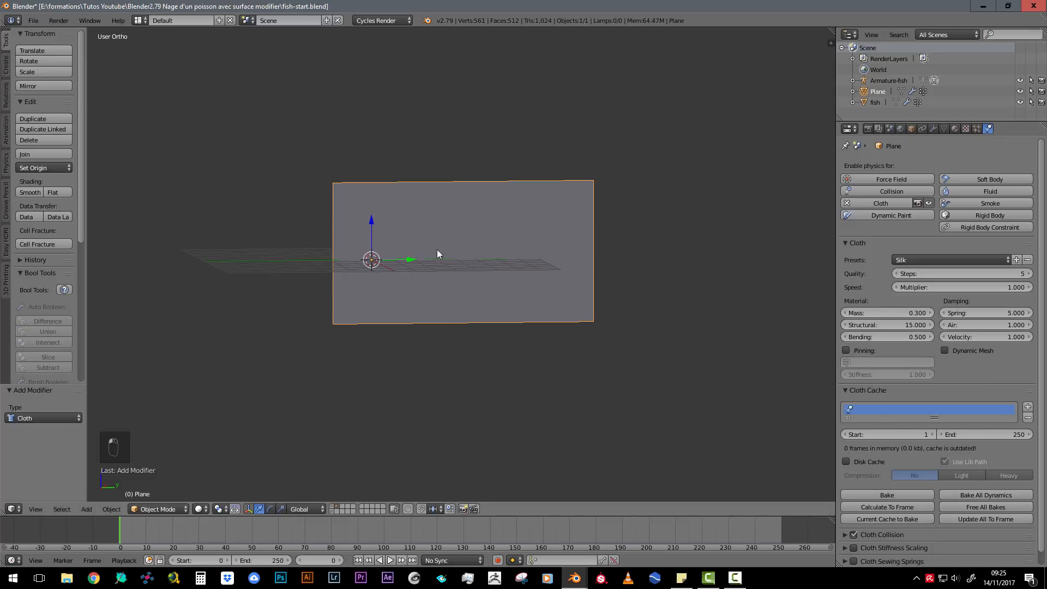
Put the plane back in Weight Paint mode and rename its vertex group to cloth.
{"action": "left_click", "coordinate": [943, 129]}
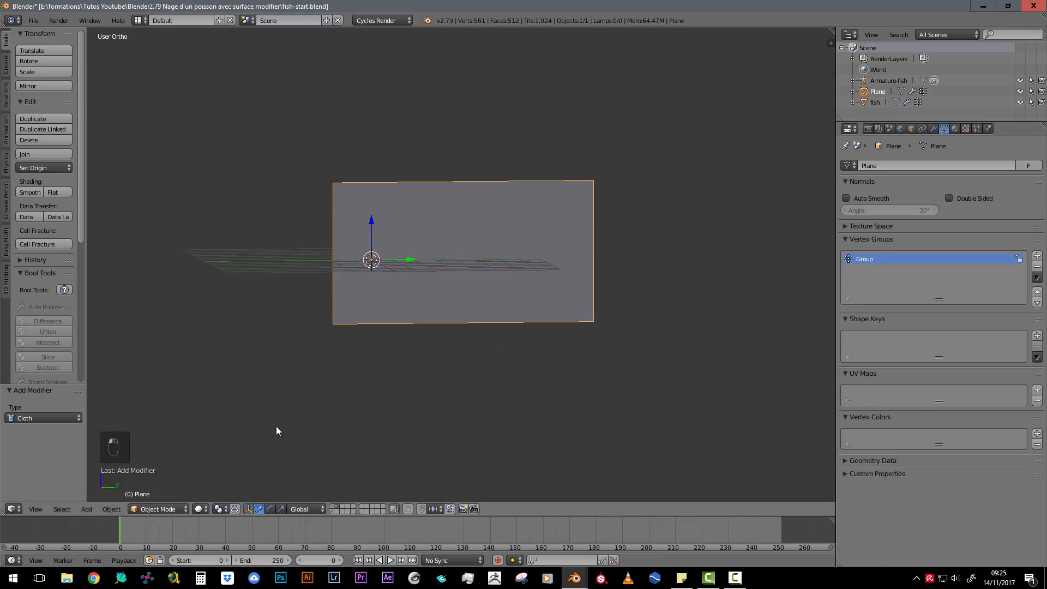
{"action": "left_click", "coordinate": [158, 509]}
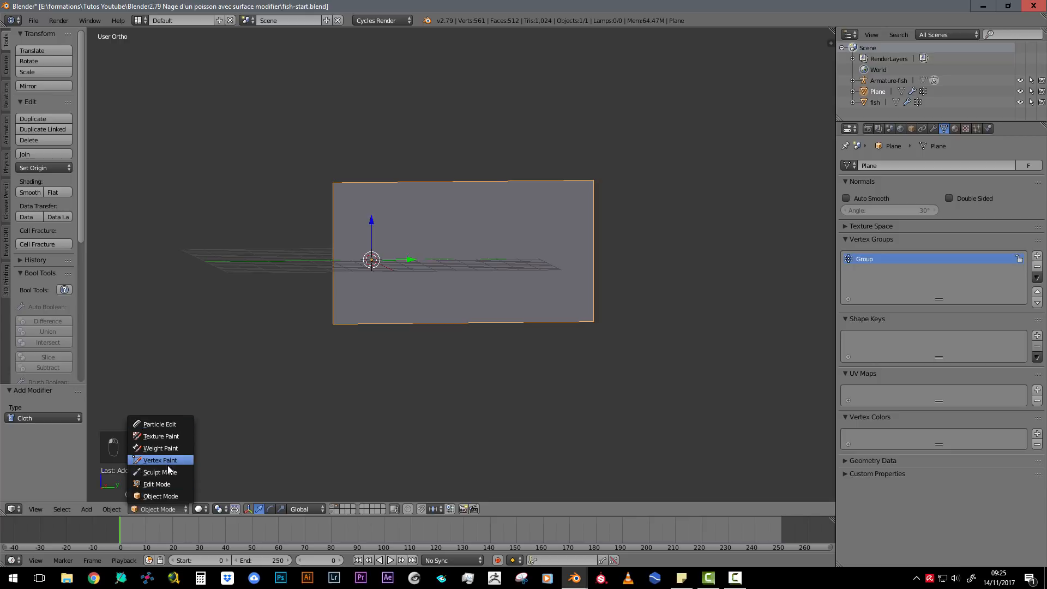
{"action": "left_click", "coordinate": [164, 449]}
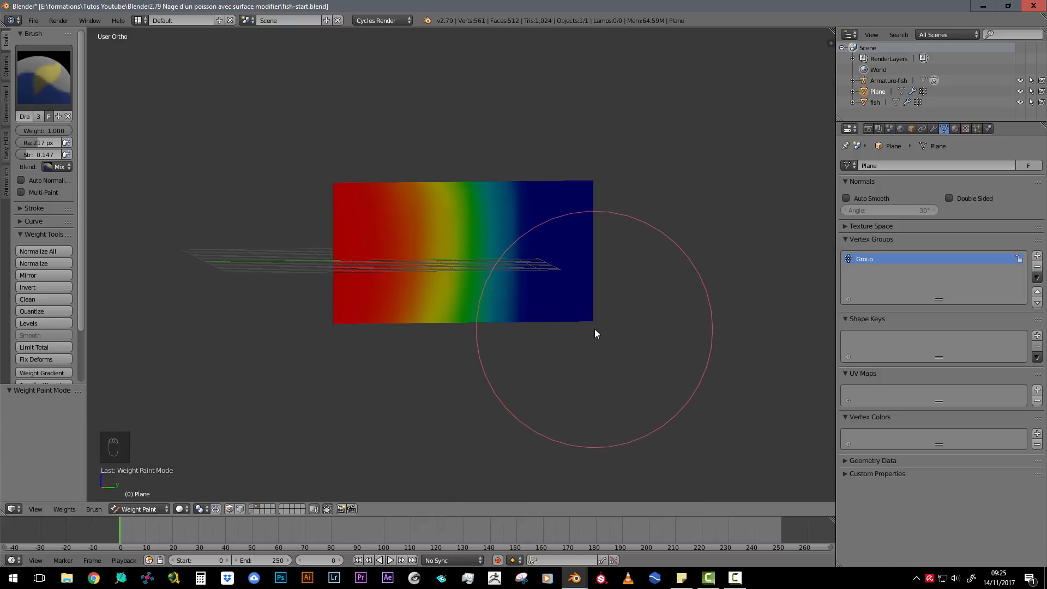
{"action": "double_click", "coordinate": [869, 262]}
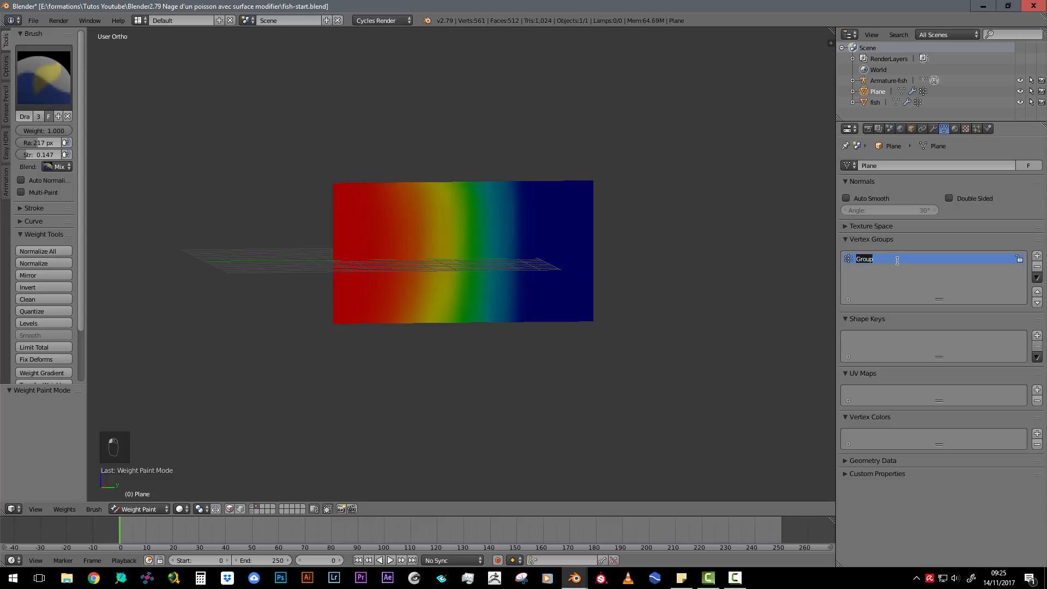
{"action": "type", "text": "cloth"}
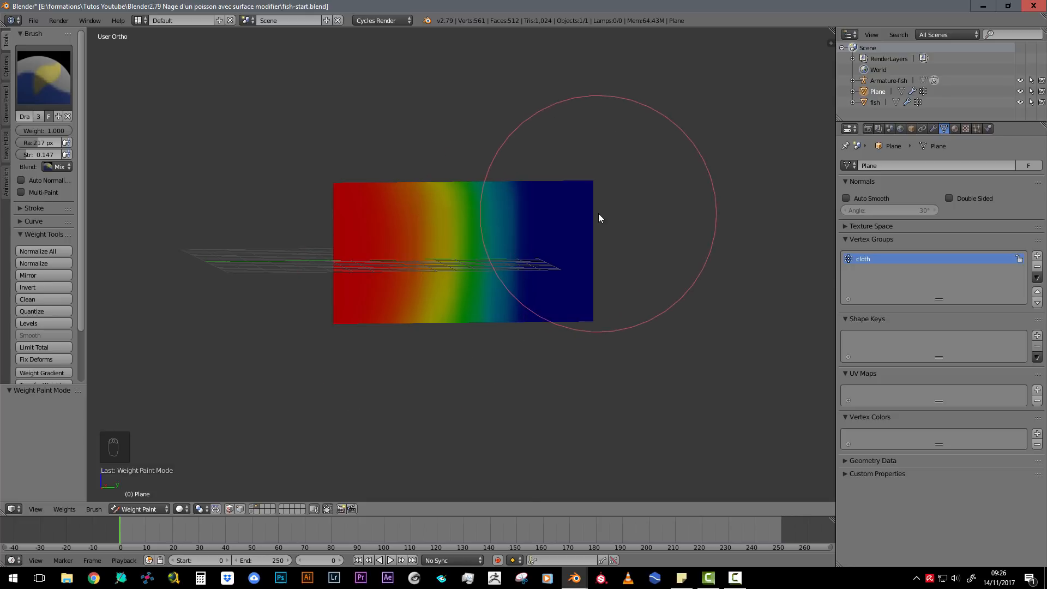
Enable pinning on the plane's cloth simulation with the cloth vertex group, and apply the Silk preset.
{"action": "left_click", "coordinate": [987, 128]}
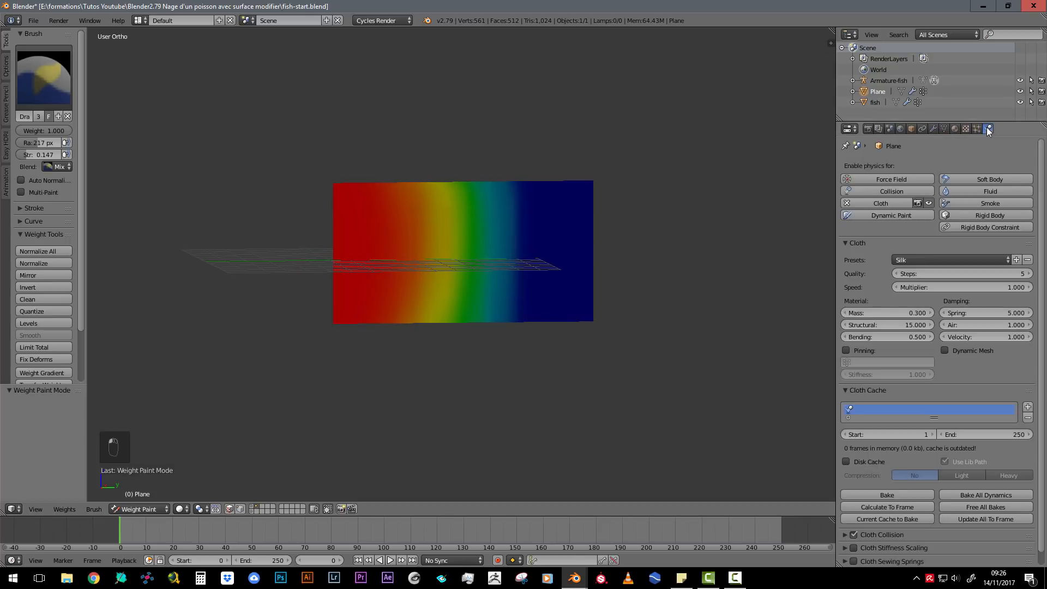
{"action": "left_click", "coordinate": [846, 350]}
{"action": "left_click", "coordinate": [855, 364]}
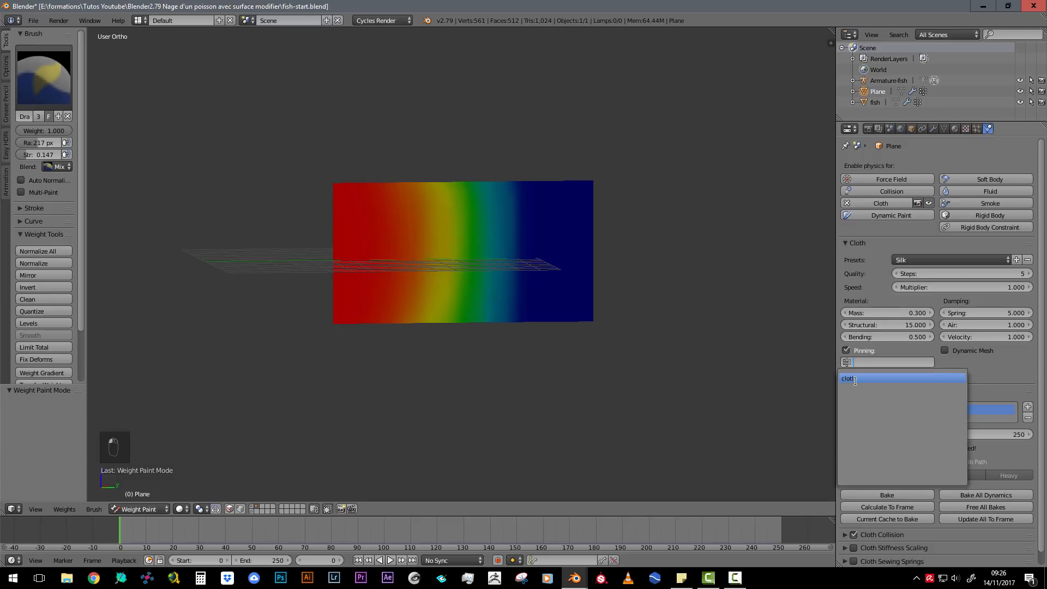
{"action": "left_click", "coordinate": [855, 379]}
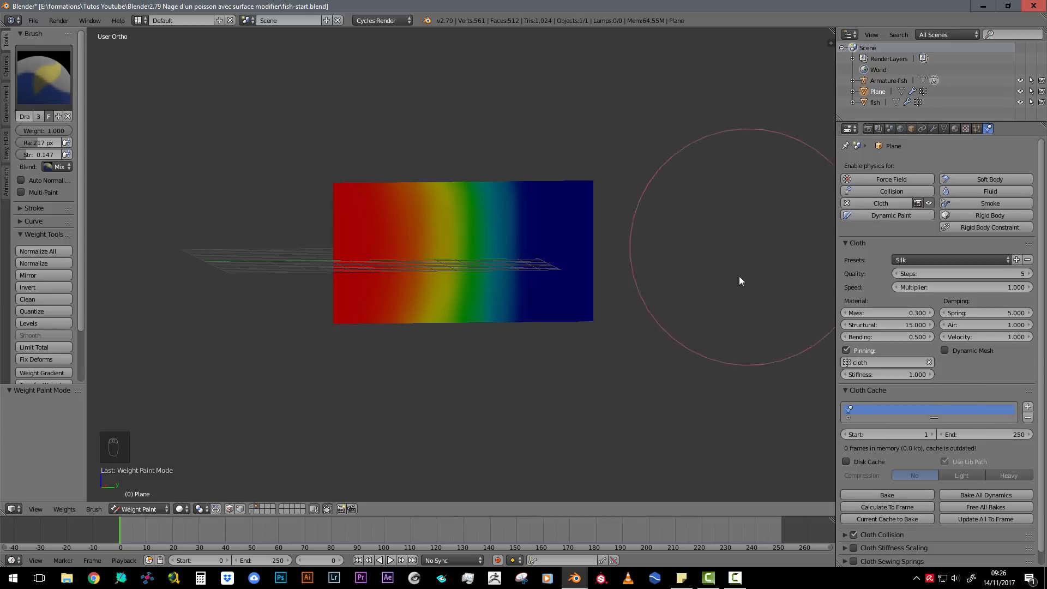
{"action": "left_click", "coordinate": [950, 260]}
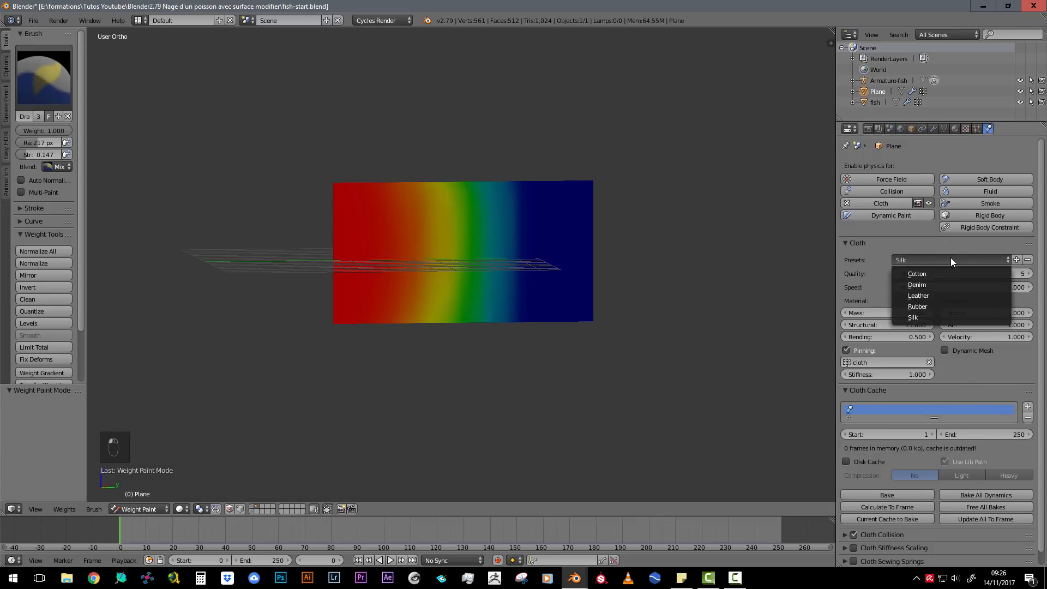
{"action": "left_click", "coordinate": [932, 316]}
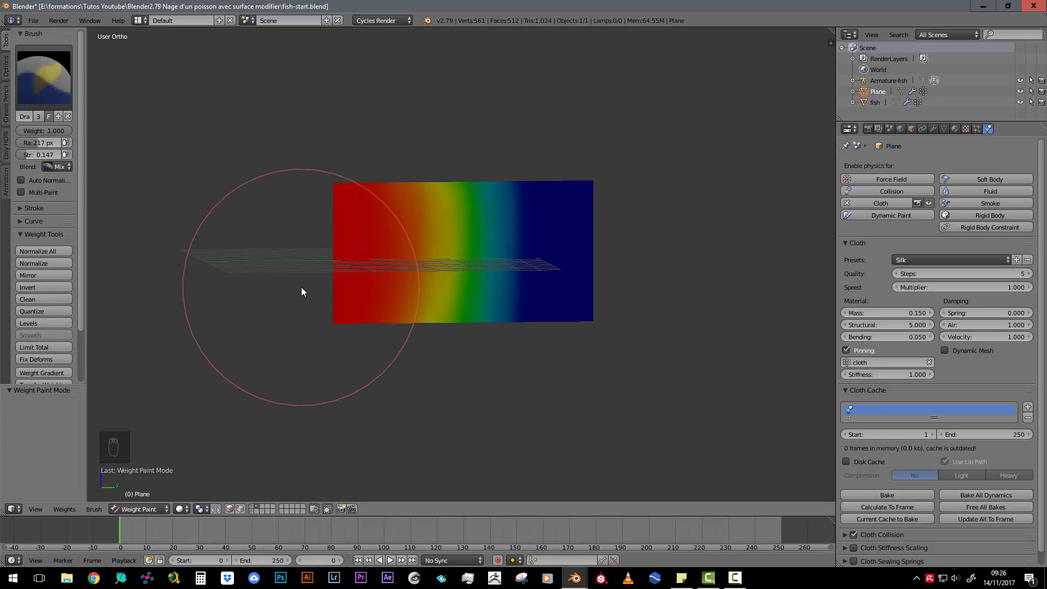
Play the cloth simulation to check how the pinned plane moves, stop it, and examine the plane from several angles.
{"action": "key", "text": "alt+a"}
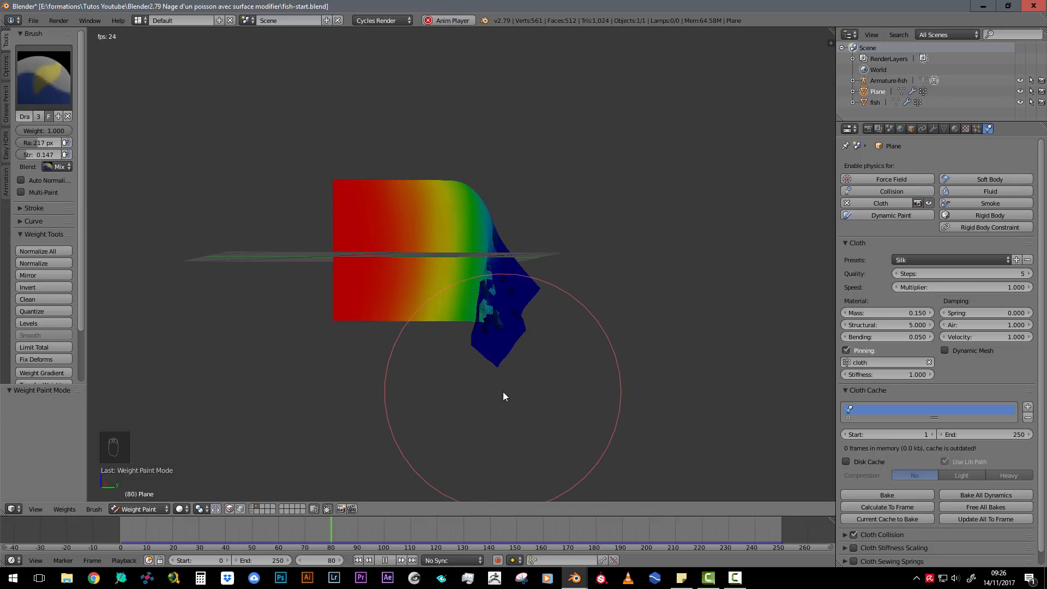
{"action": "key", "text": "Escape"}
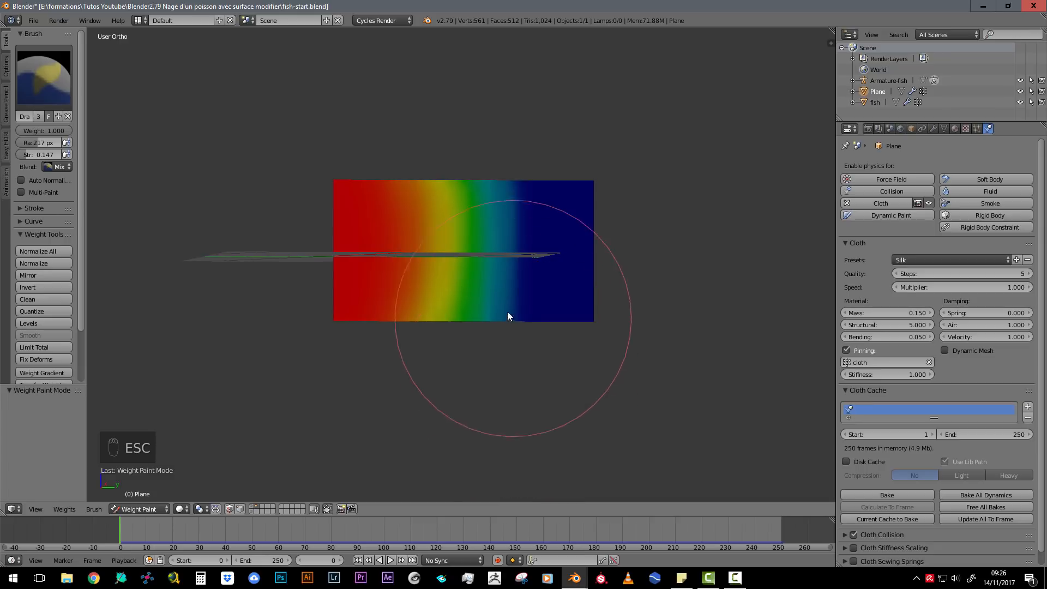
{"action": "middle_click_drag", "start_coordinate": [463, 287], "coordinate": [432, 286]}
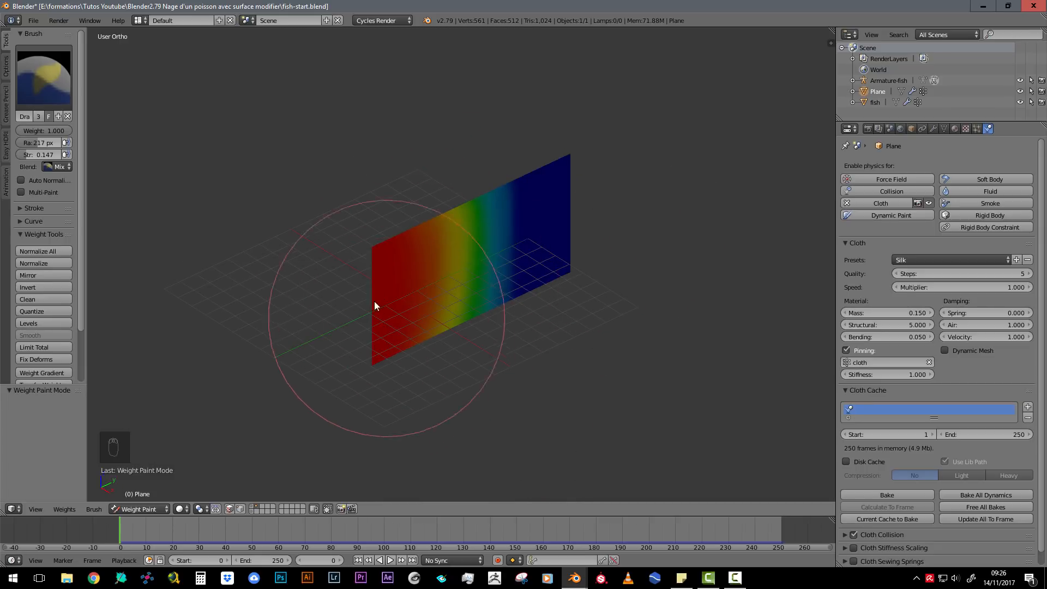
{"action": "middle_click_drag", "start_coordinate": [374, 303], "coordinate": [420, 245]}
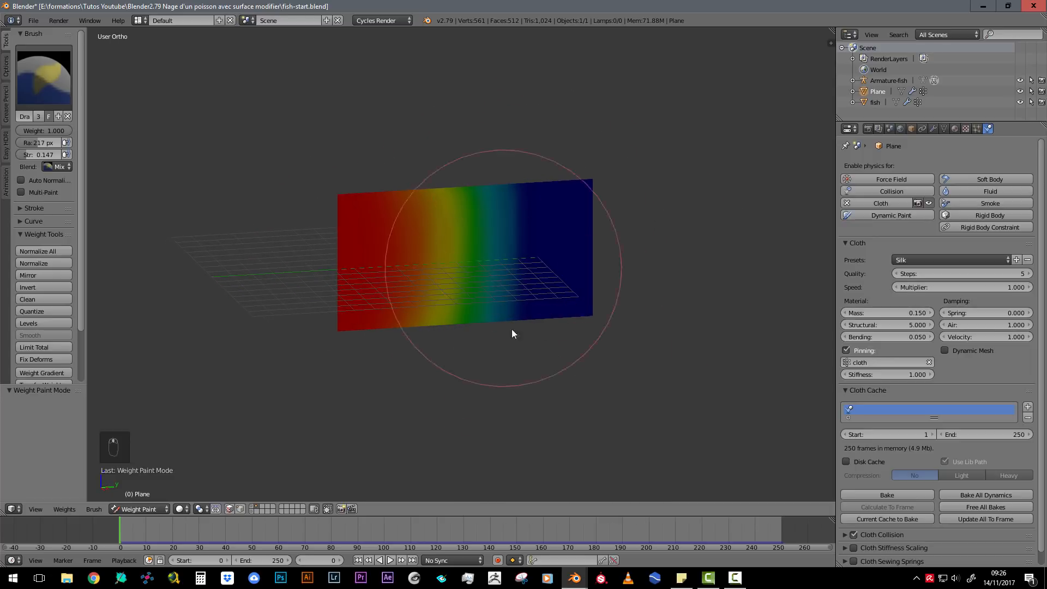
{"action": "middle_click_drag", "start_coordinate": [603, 264], "coordinate": [564, 249]}
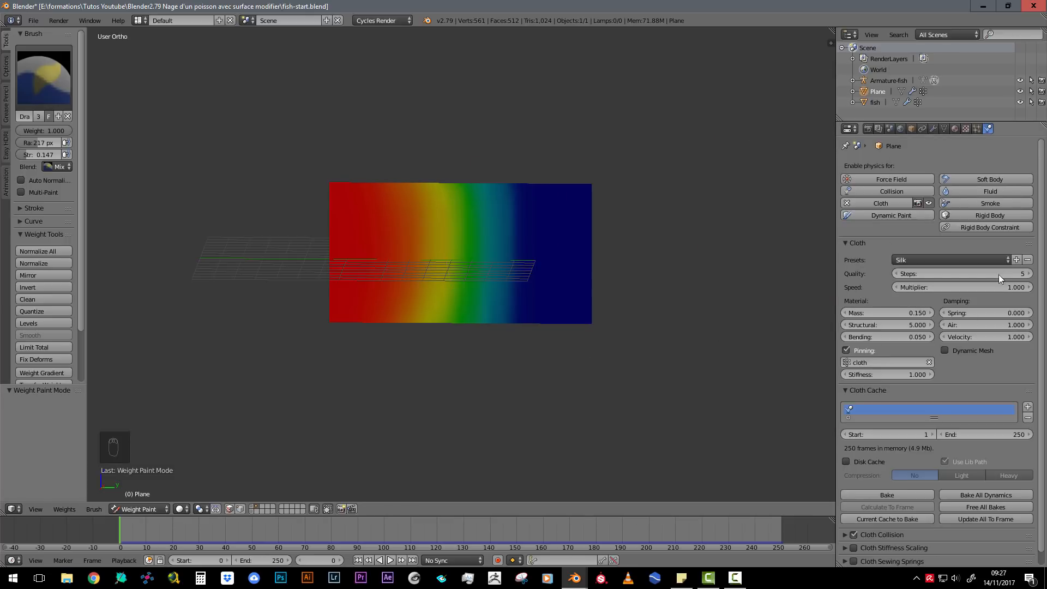
Set the scene's Z gravity to 0.
{"action": "left_click", "coordinate": [878, 128]}
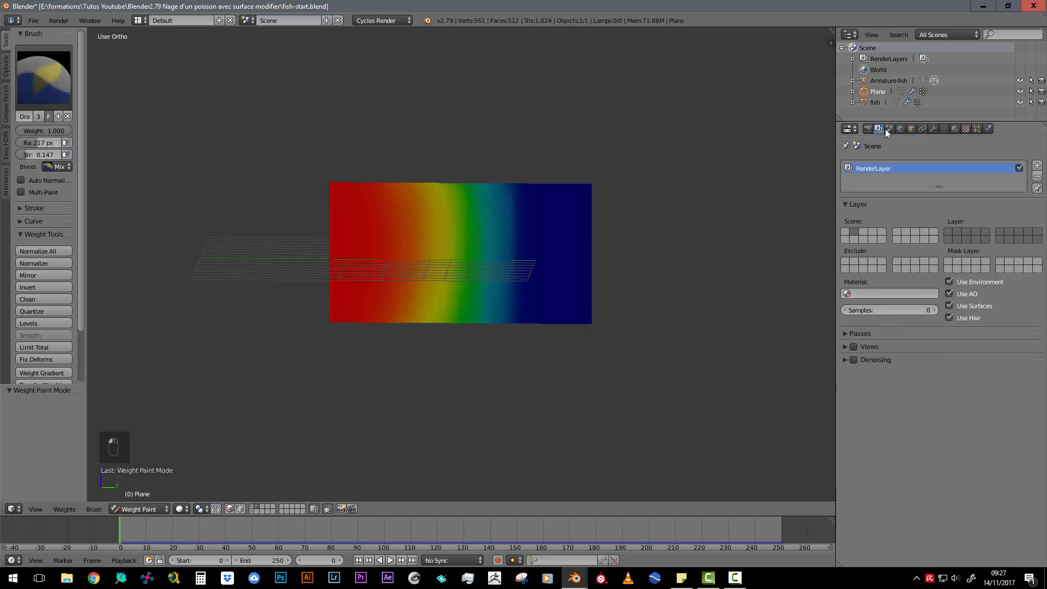
{"action": "left_click", "coordinate": [889, 128]}
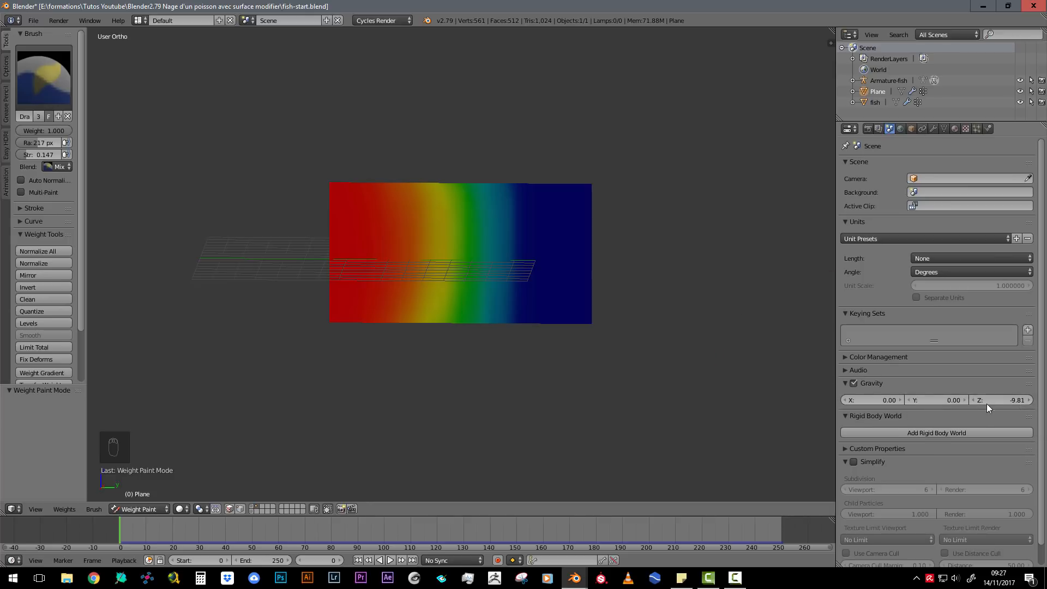
{"action": "left_click", "coordinate": [1004, 402]}
{"action": "type", "text": "0"}
{"action": "key", "text": "Return"}
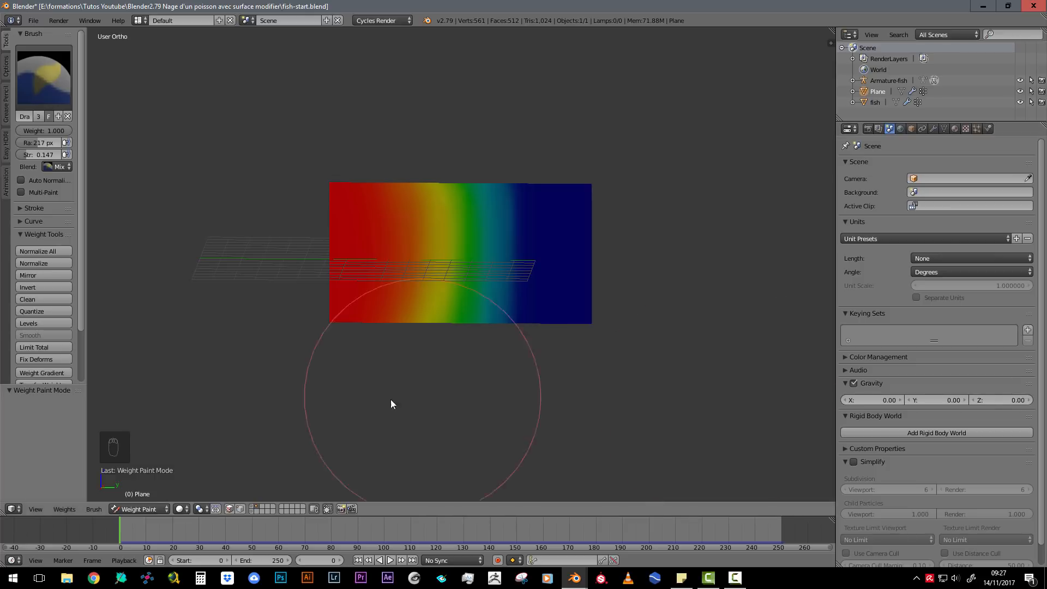
Return the plane to Object Mode and add a Wind force field at the 3D cursor.
{"action": "left_click", "coordinate": [153, 508]}
{"action": "left_click", "coordinate": [157, 497]}
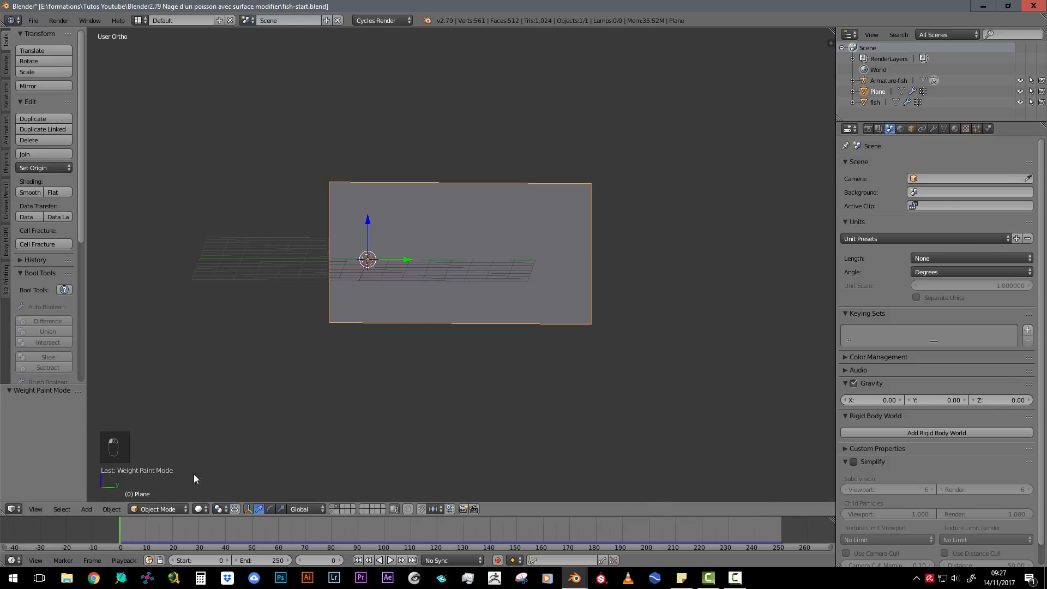
{"action": "middle_click_drag", "start_coordinate": [409, 296], "coordinate": [413, 328]}
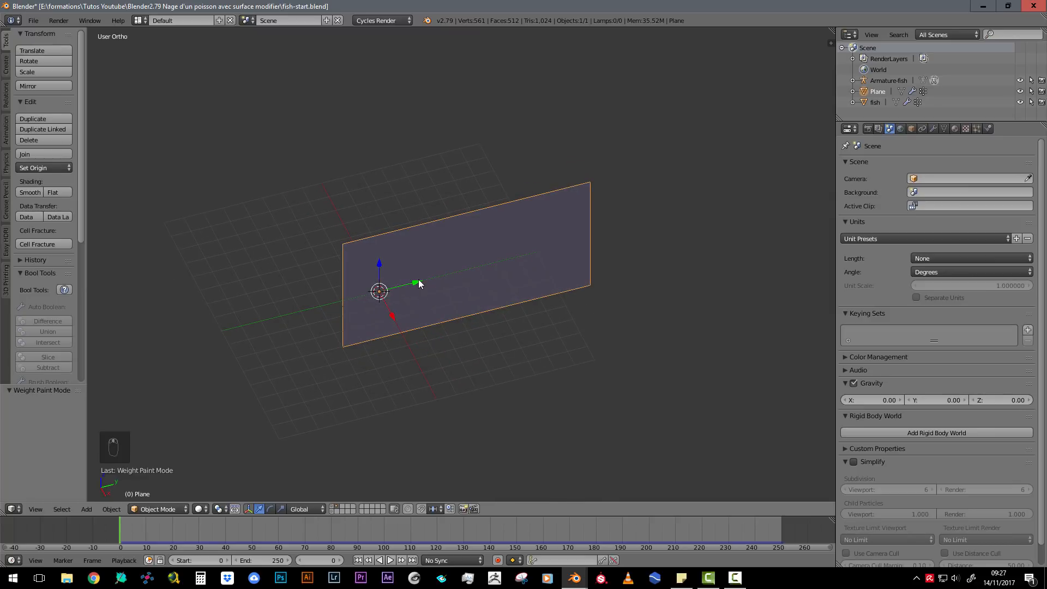
{"action": "key", "text": "shift+a"}
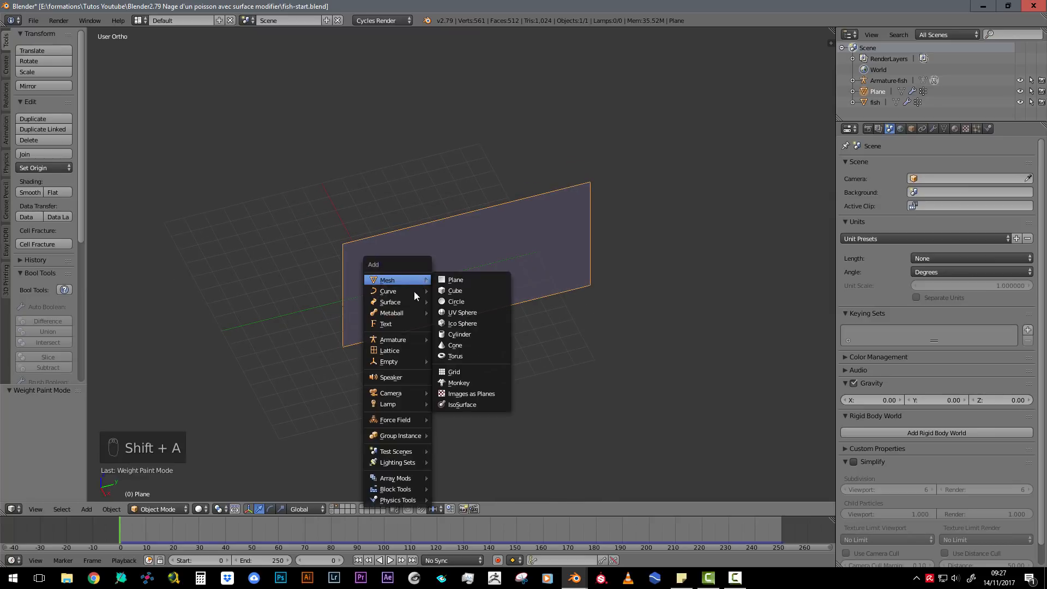
{"action": "mouse_move", "coordinate": [409, 420]}
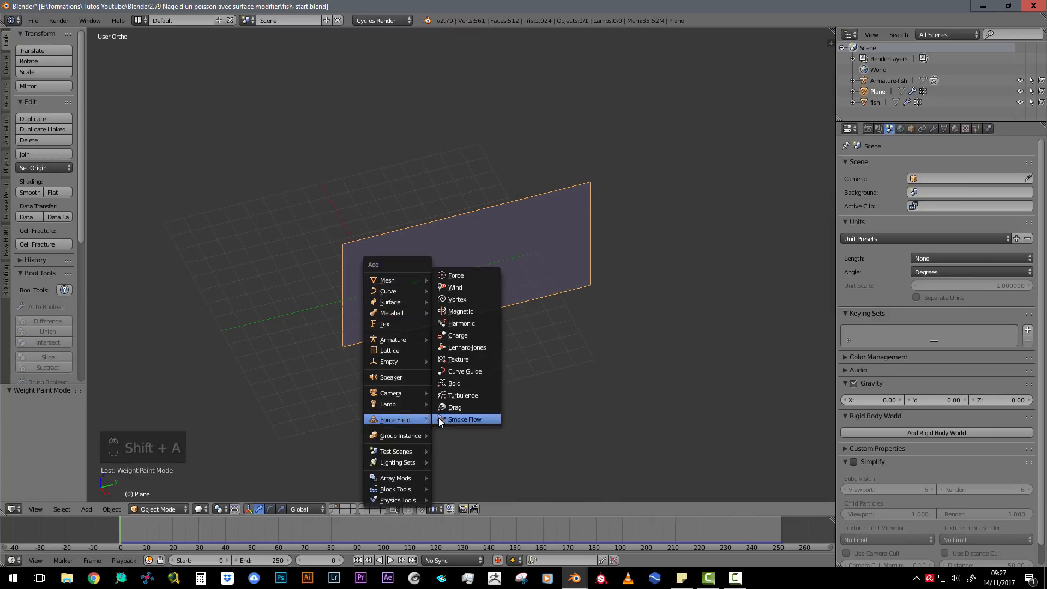
{"action": "left_click", "coordinate": [458, 287]}
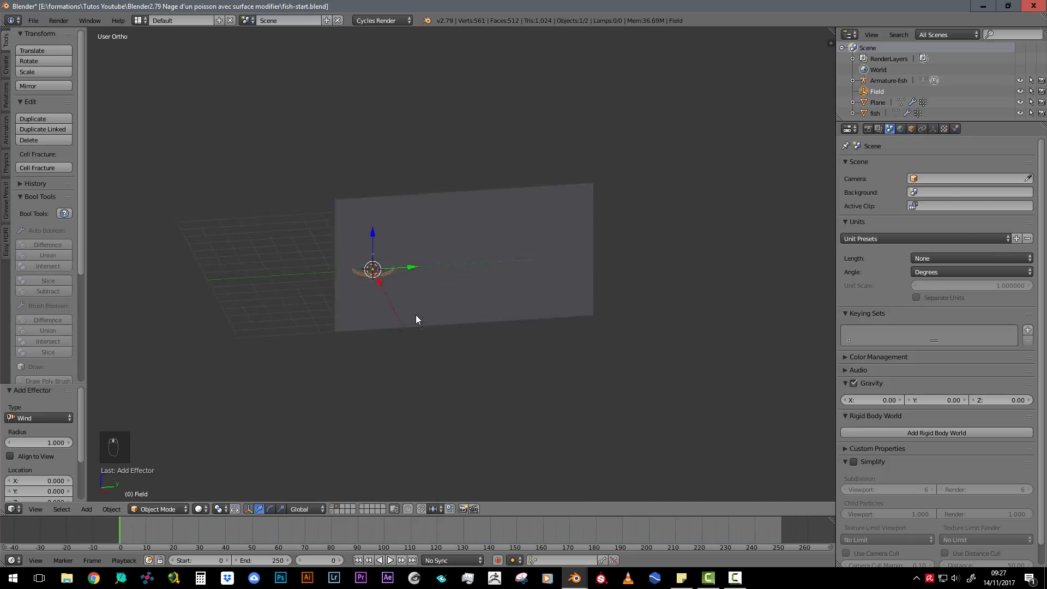
Move the wind field about -4.14 units along Y and rotate it -90° about X so it blows toward the plane.
{"action": "middle_click_drag", "start_coordinate": [415, 315], "coordinate": [410, 318]}
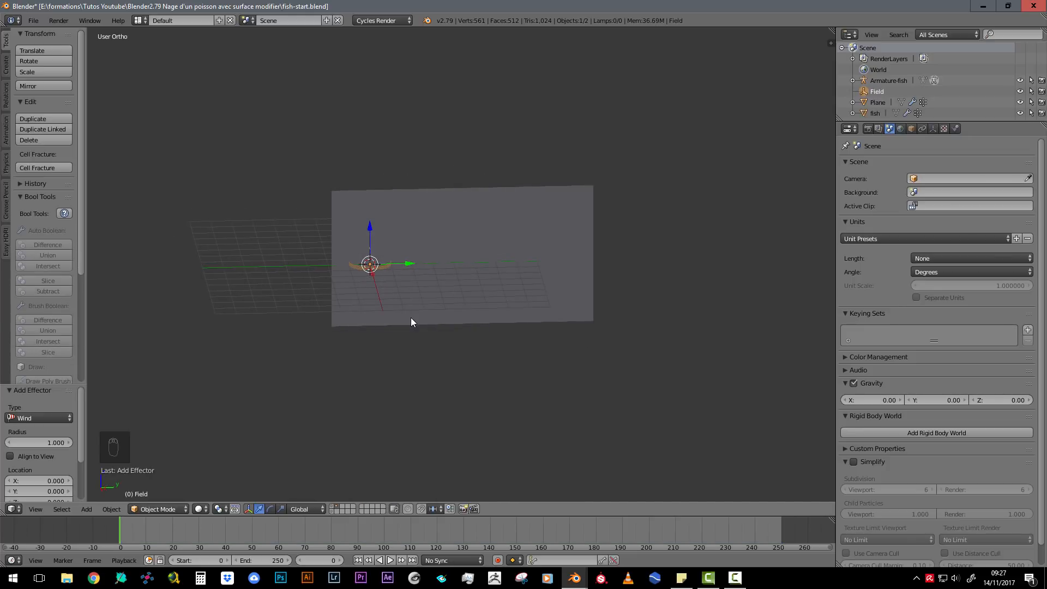
{"action": "key", "text": "g"}
{"action": "key", "text": "y"}
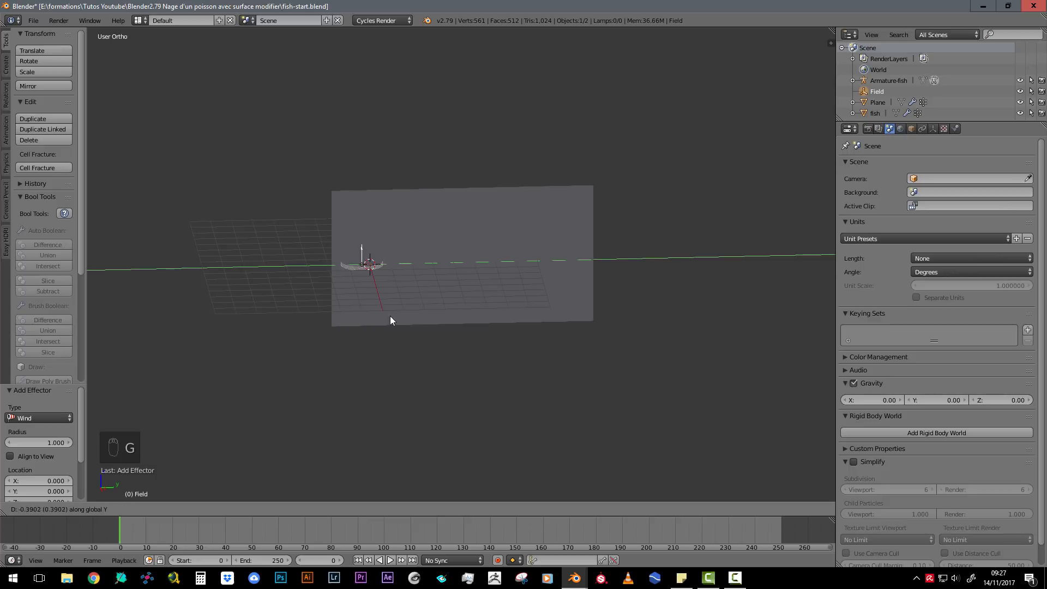
{"action": "left_click", "coordinate": [324, 315]}
{"action": "type", "text": "rx"}
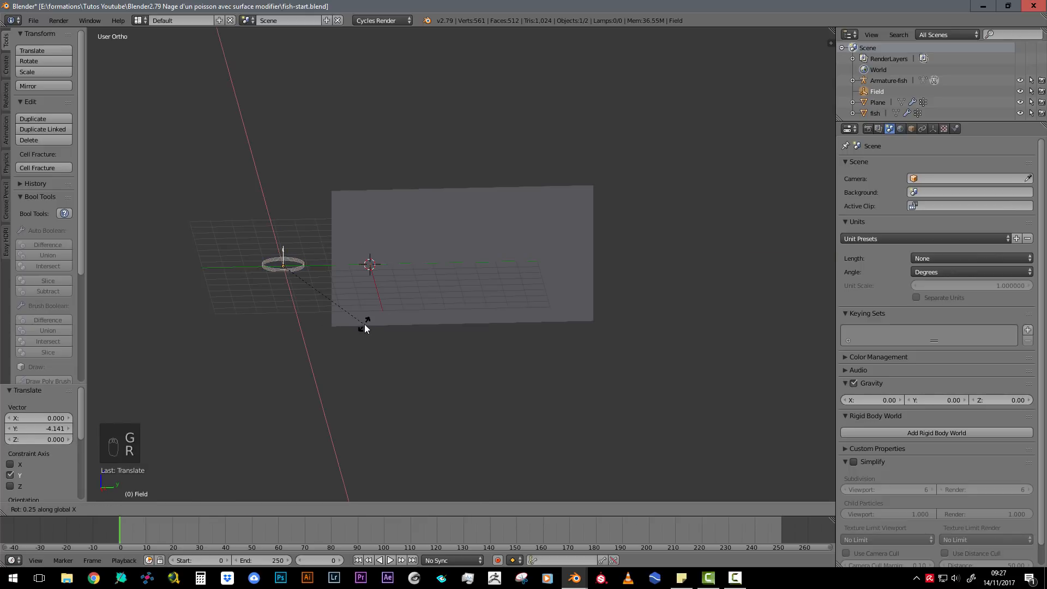
{"action": "type", "text": "90"}
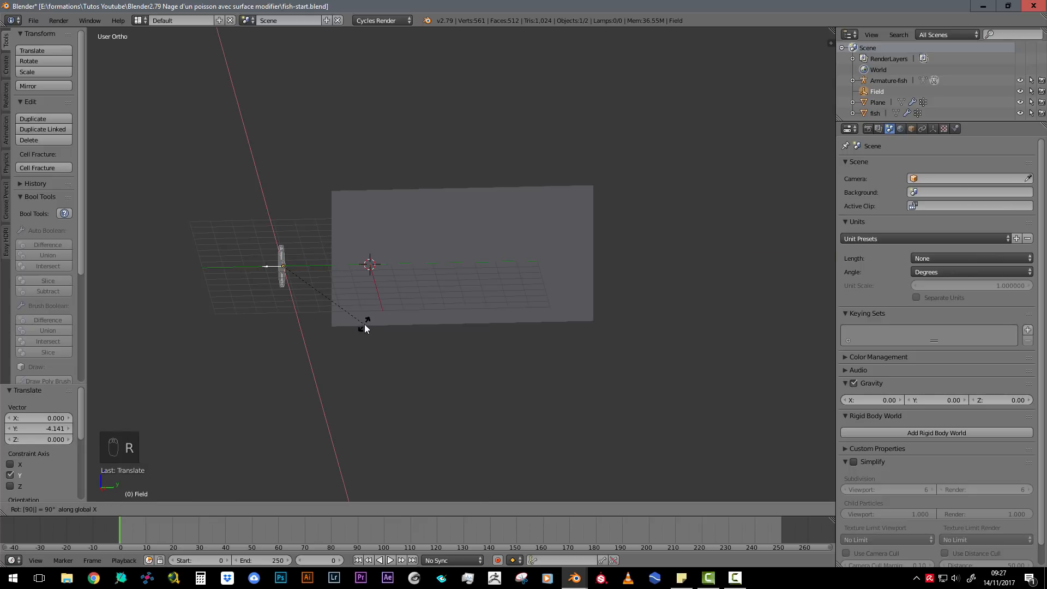
{"action": "left_click", "coordinate": [349, 315]}
{"action": "scroll", "coordinate": [353, 333], "scroll_direction": "up", "scroll_amount": 3}
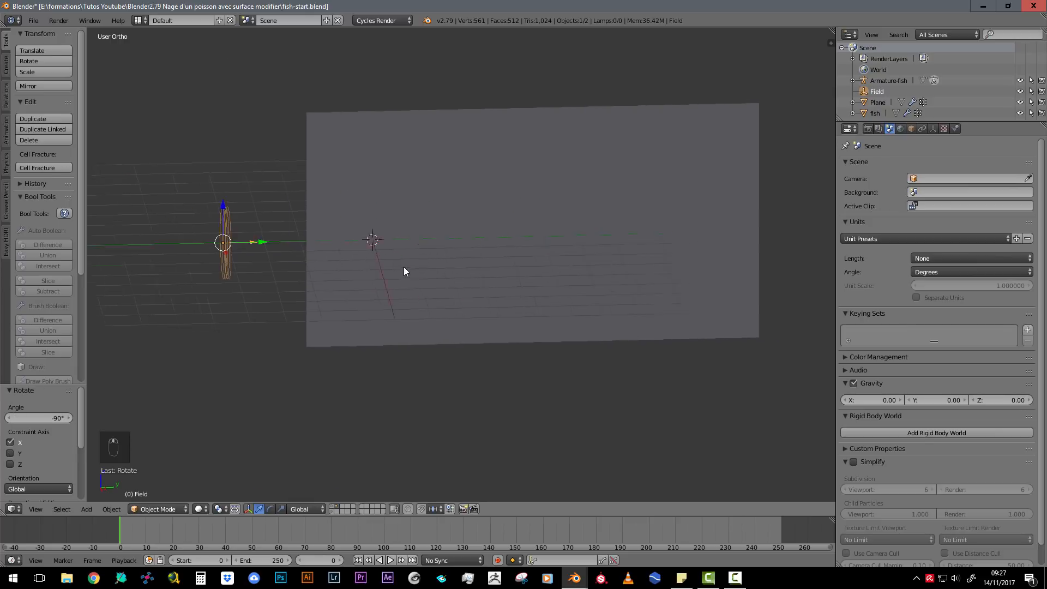
{"action": "middle_click_drag", "start_coordinate": [404, 271], "coordinate": [267, 225]}
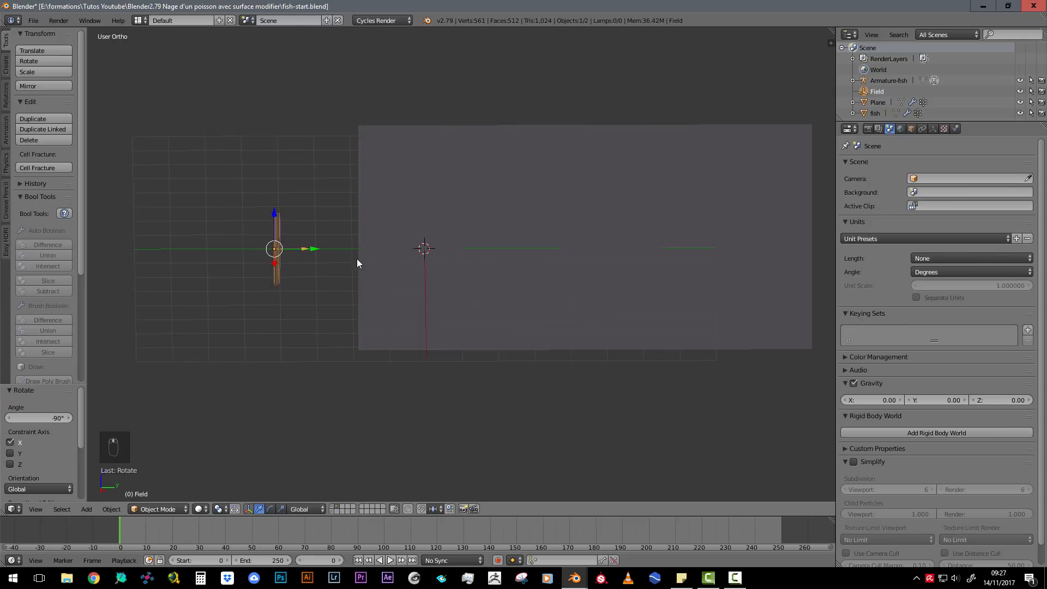
Set the wind force field's strength to 10 and its noise to 10.
{"action": "left_click", "coordinate": [934, 128]}
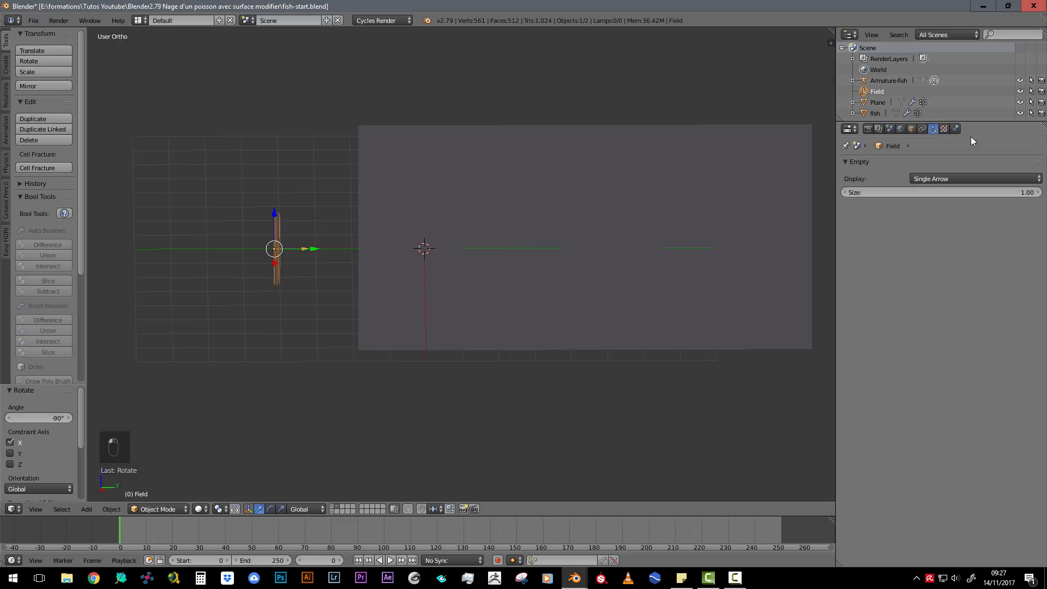
{"action": "left_click", "coordinate": [955, 128]}
{"action": "left_click", "coordinate": [899, 241]}
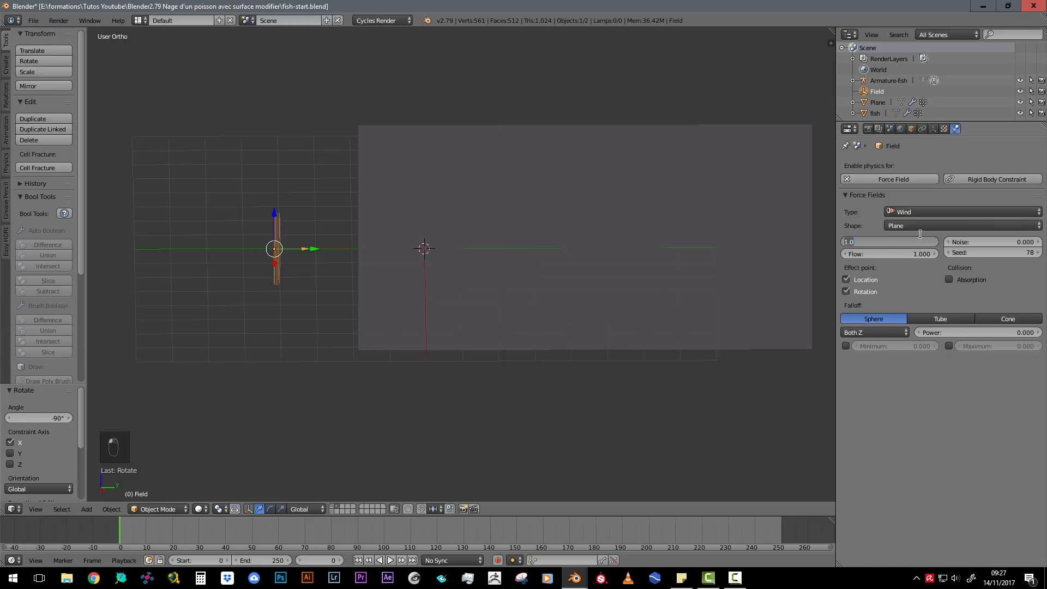
{"action": "type", "text": "10"}
{"action": "key", "text": "Return"}
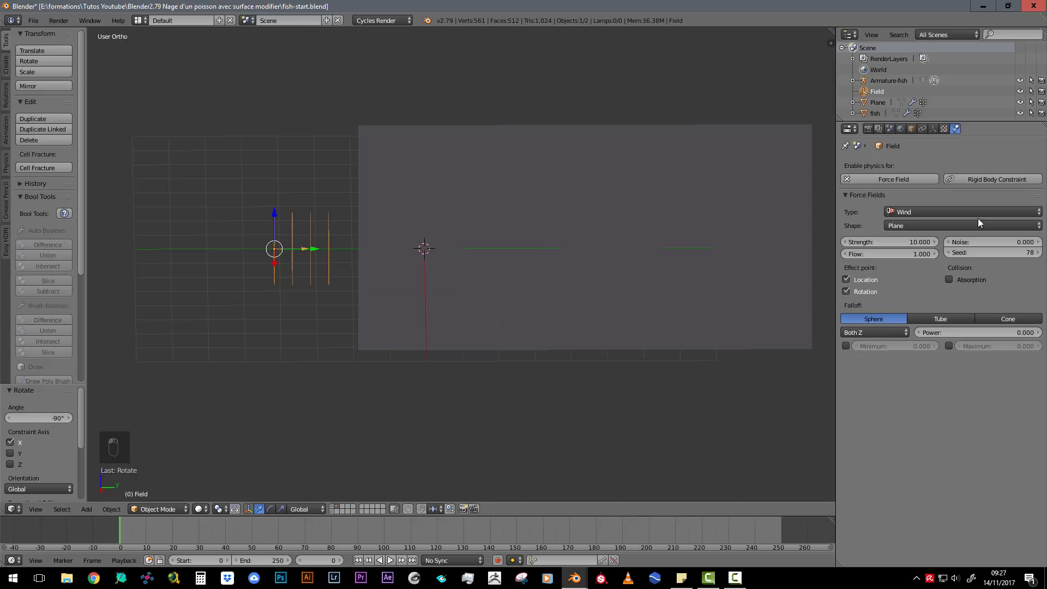
{"action": "left_click", "coordinate": [1011, 240]}
{"action": "type", "text": "10"}
{"action": "key", "text": "Return"}
Select the plane, play the cloth simulation to check the wind's effect from above, and stop the playback.
{"action": "scroll", "coordinate": [327, 310], "scroll_direction": "down", "scroll_amount": 3}
{"action": "middle_click_drag", "start_coordinate": [328, 311], "coordinate": [449, 257]}
{"action": "right_click", "coordinate": [478, 222]}
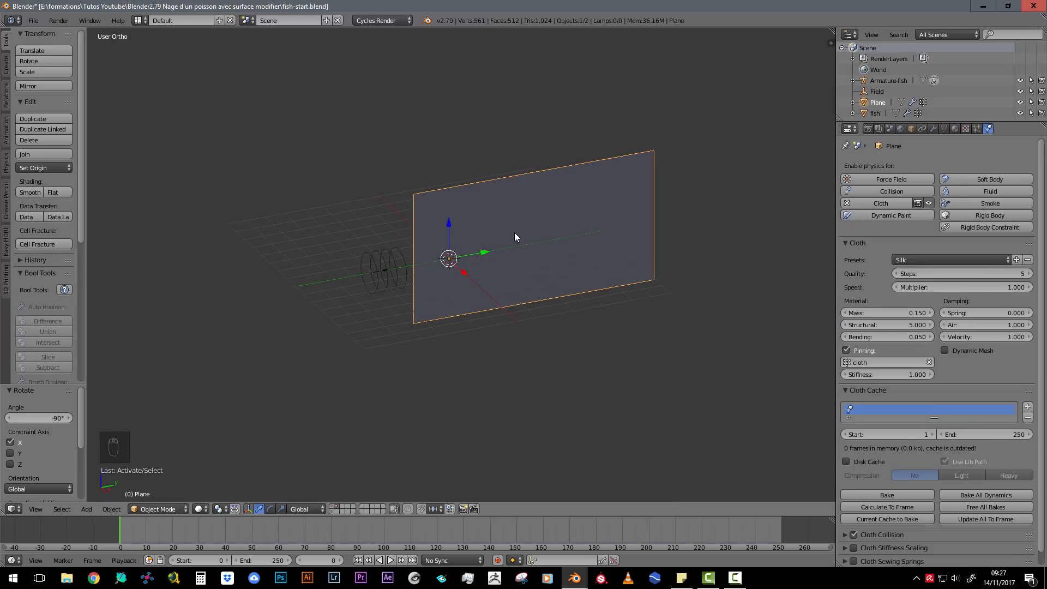
{"action": "key", "text": "alt+a"}
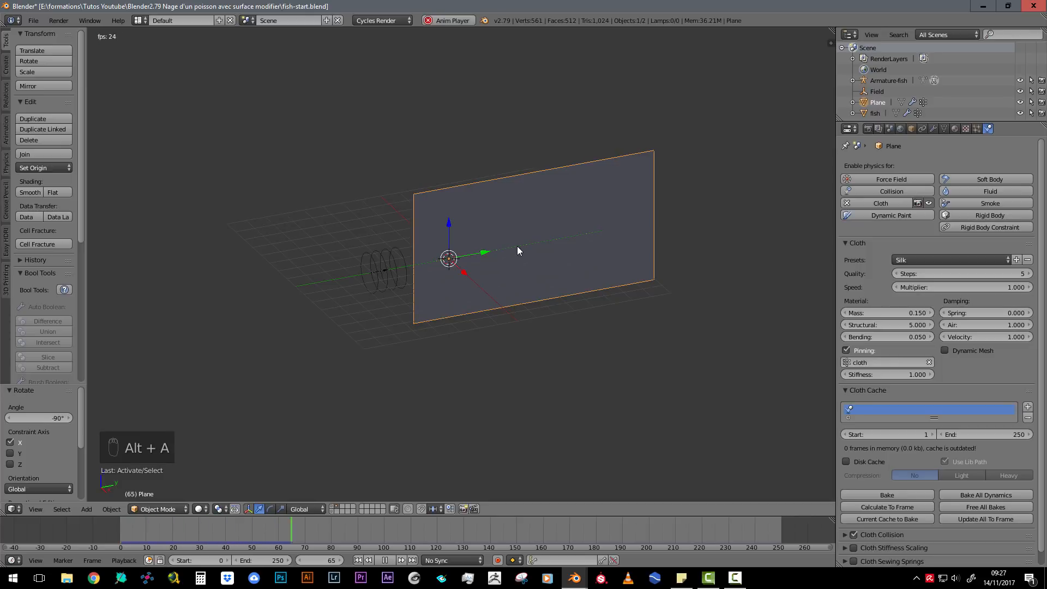
{"action": "key", "text": "KP_7"}
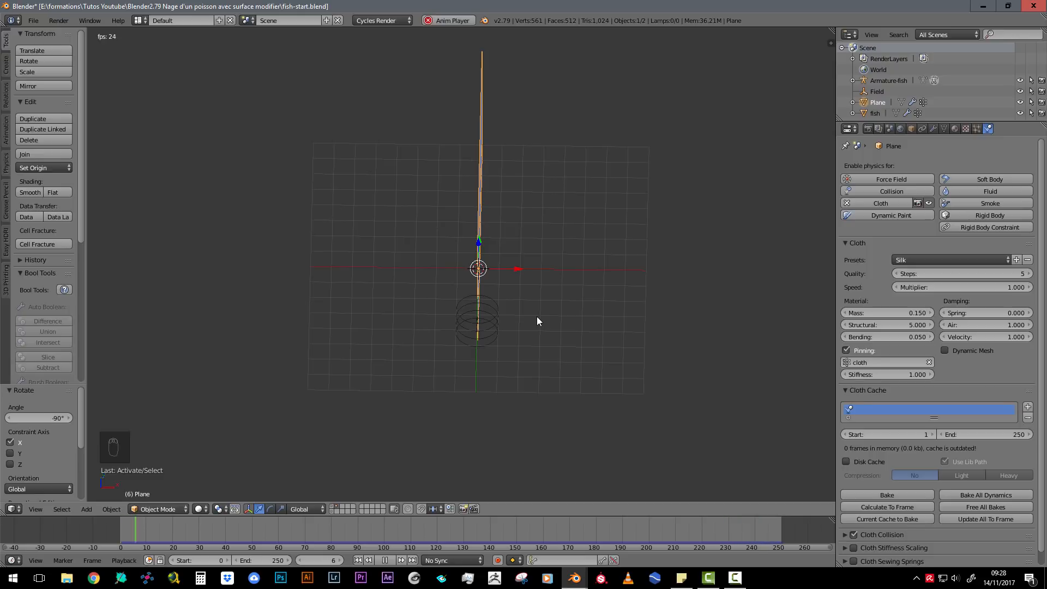
{"action": "key", "text": "Escape"}
{"action": "middle_click_drag", "start_coordinate": [536, 316], "coordinate": [429, 301]}
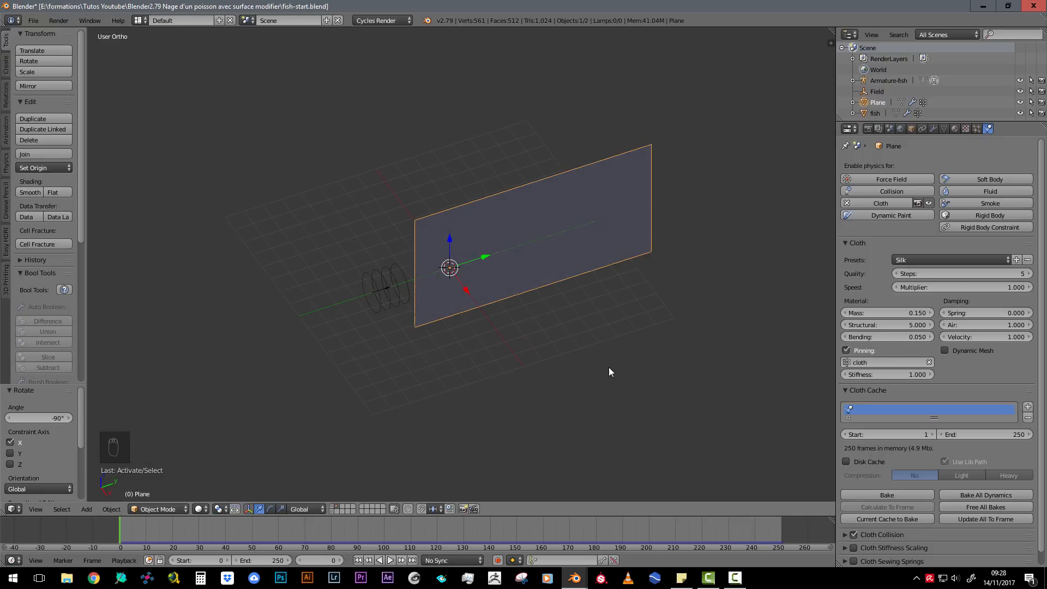
Insert a Rotation keyframe on the plane at frame 0.
{"action": "middle_click_drag", "start_coordinate": [604, 333], "coordinate": [450, 307]}
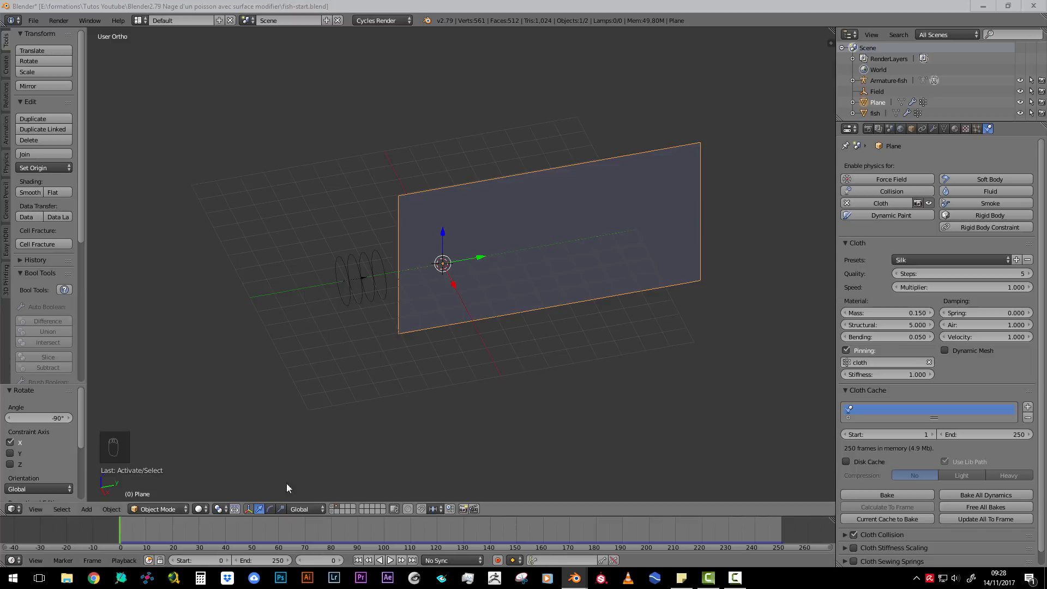
{"action": "middle_click_drag", "start_coordinate": [507, 285], "coordinate": [487, 296]}
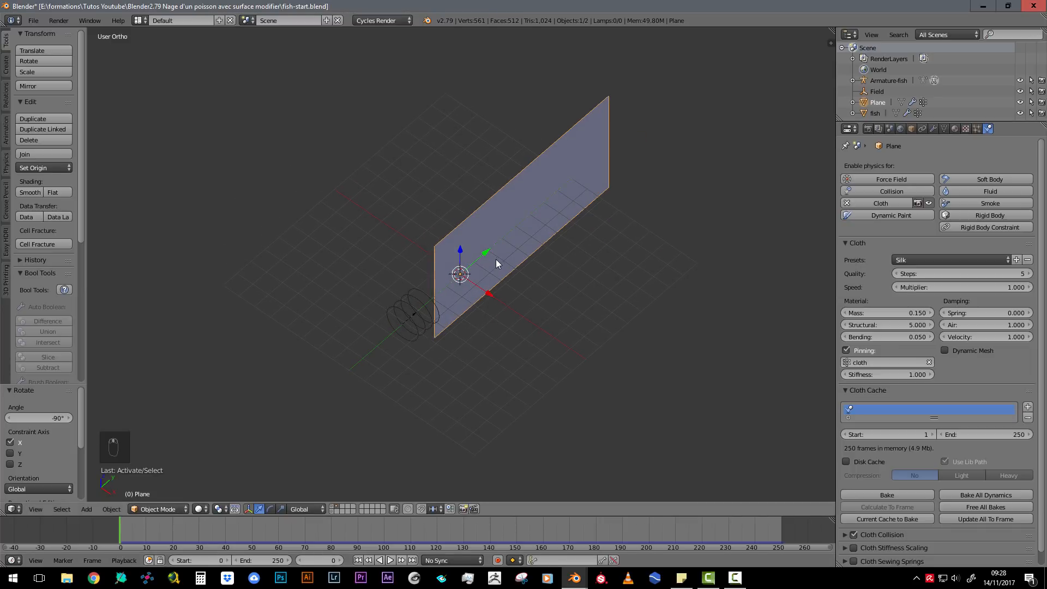
{"action": "key", "text": "i"}
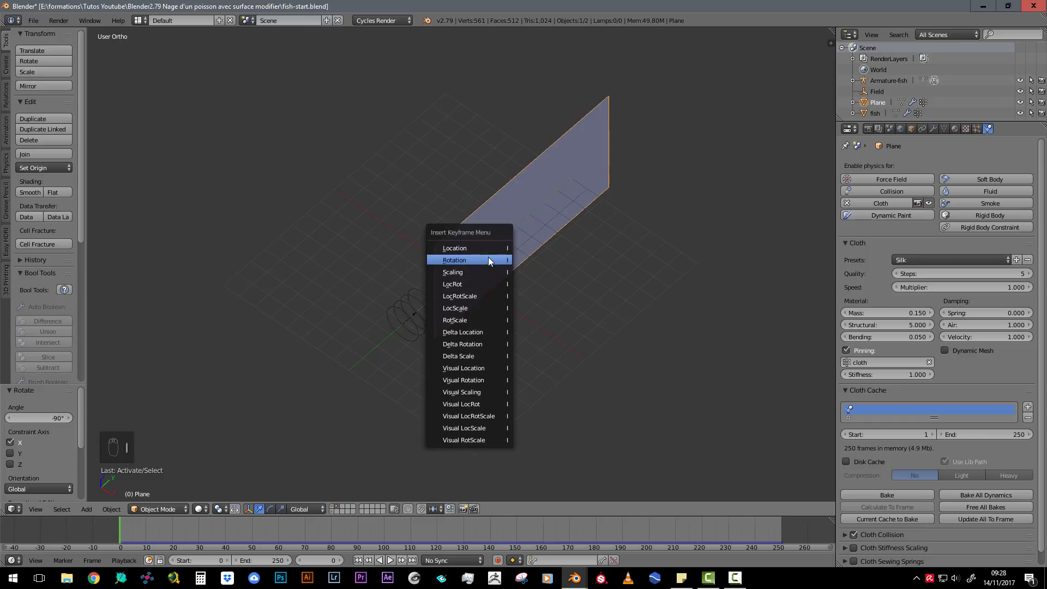
{"action": "left_click", "coordinate": [489, 260]}
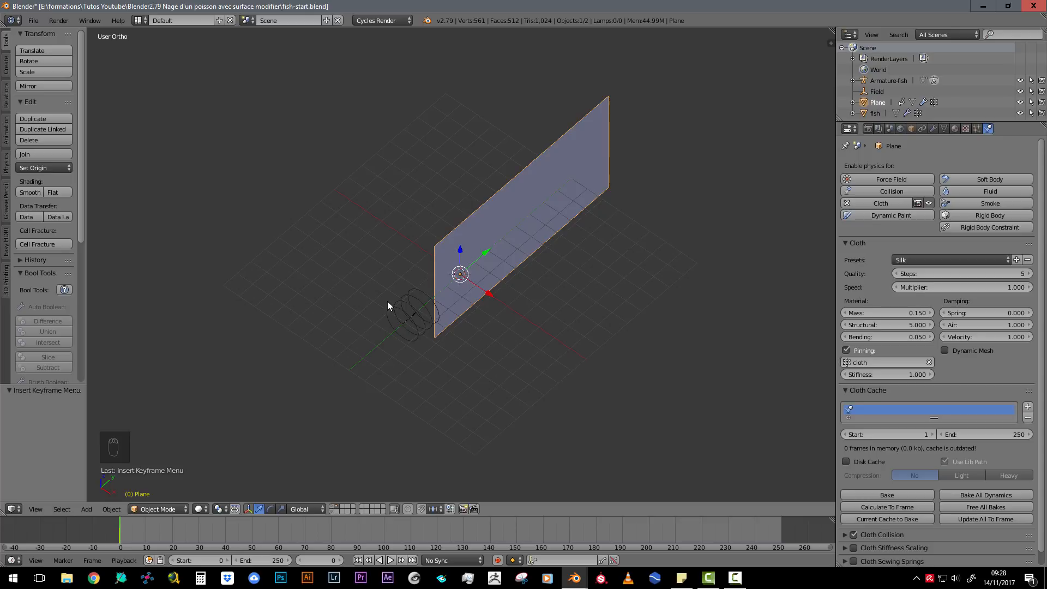
At frame 20, rotate the plane 6° in top view and insert a Rotation keyframe.
{"action": "left_click", "coordinate": [172, 525]}
{"action": "key", "text": "KP_7"}
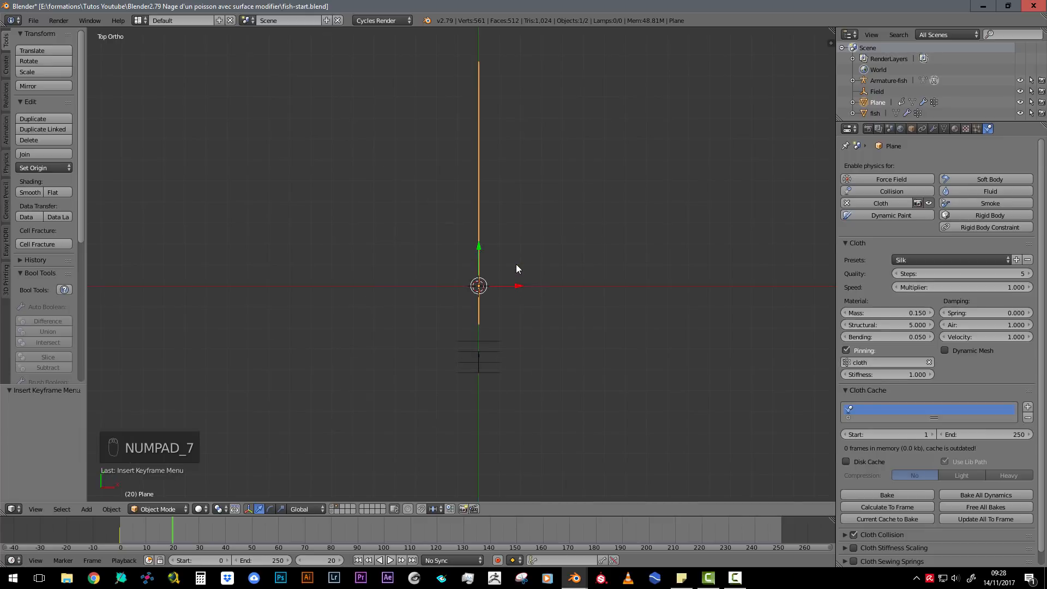
{"action": "key", "text": "r"}
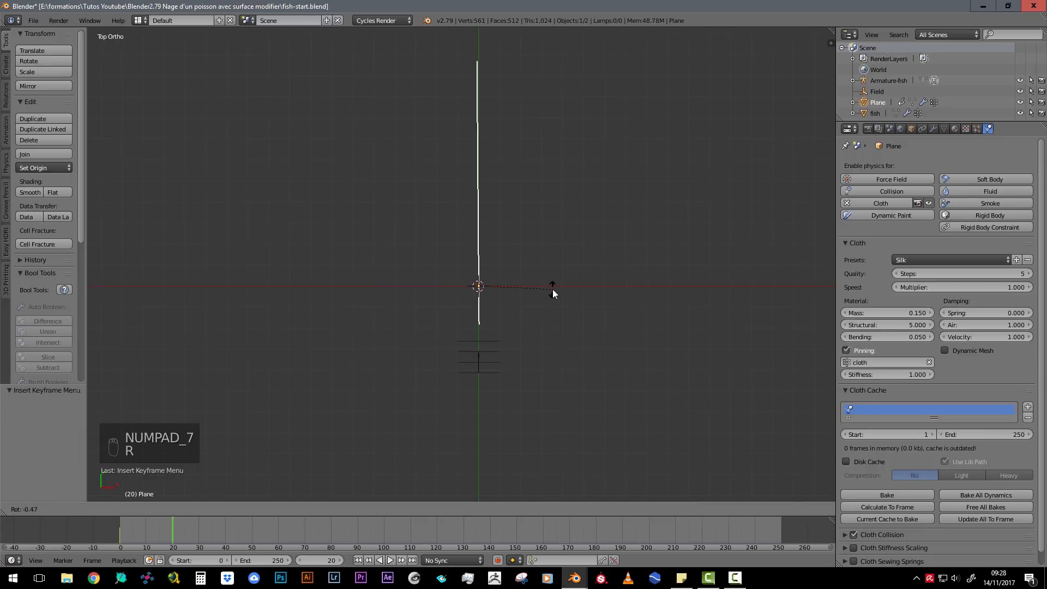
{"action": "key", "text": "6"}
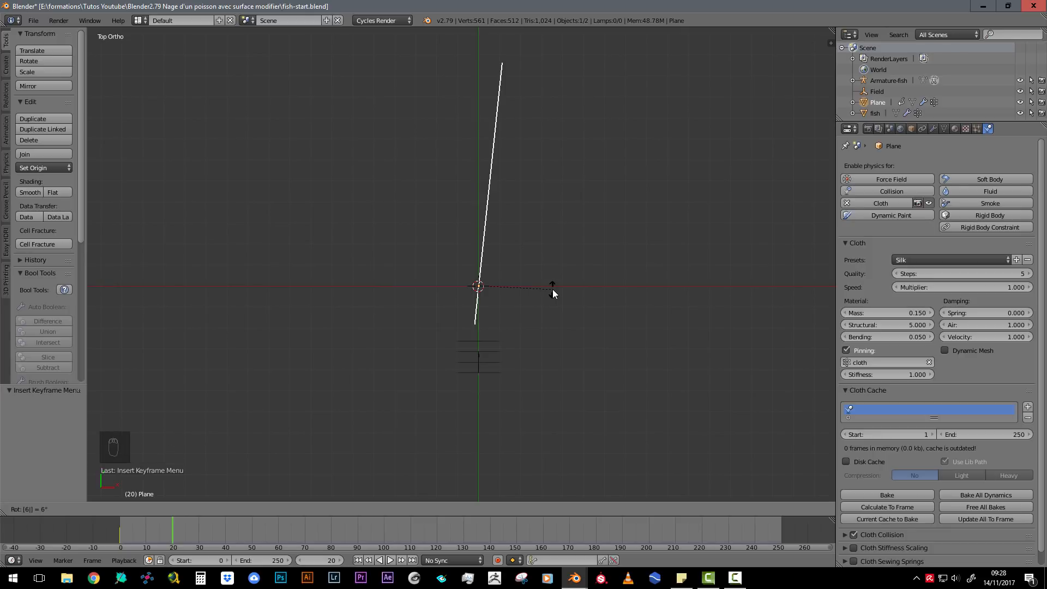
{"action": "key", "text": "Return"}
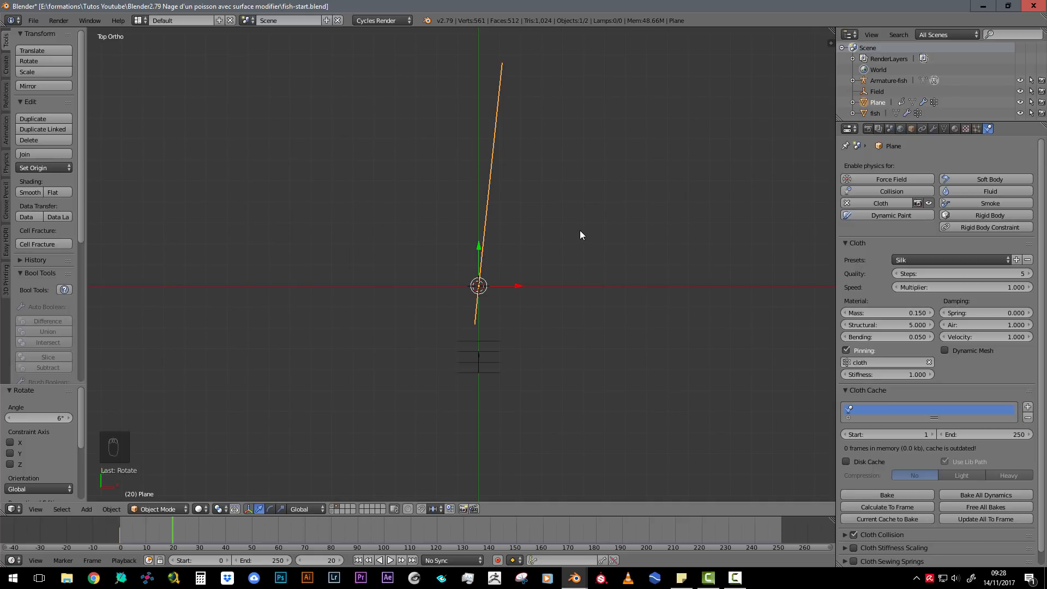
{"action": "key", "text": "i"}
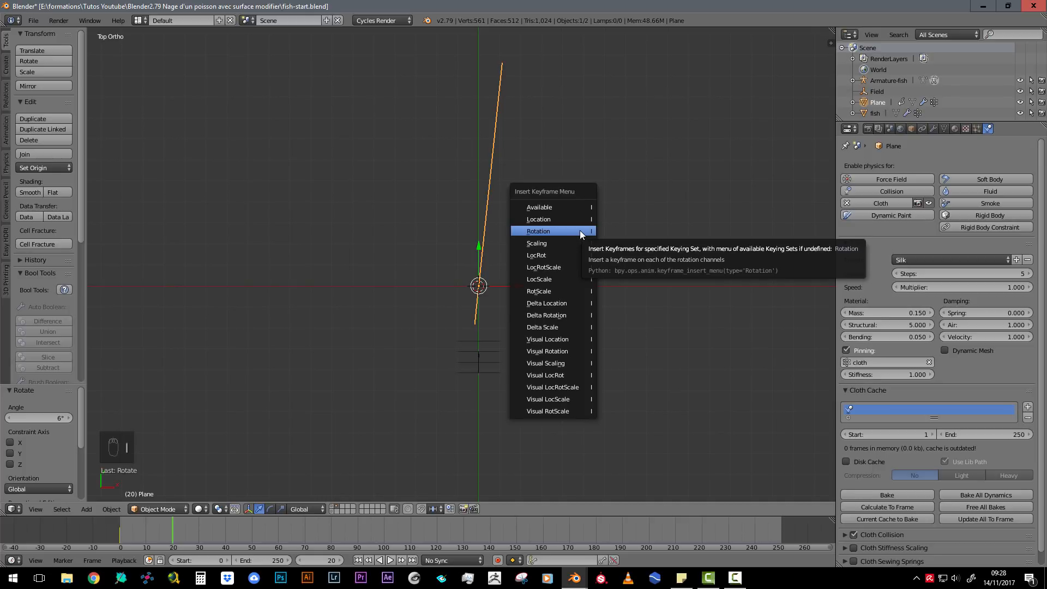
{"action": "left_click", "coordinate": [580, 230]}
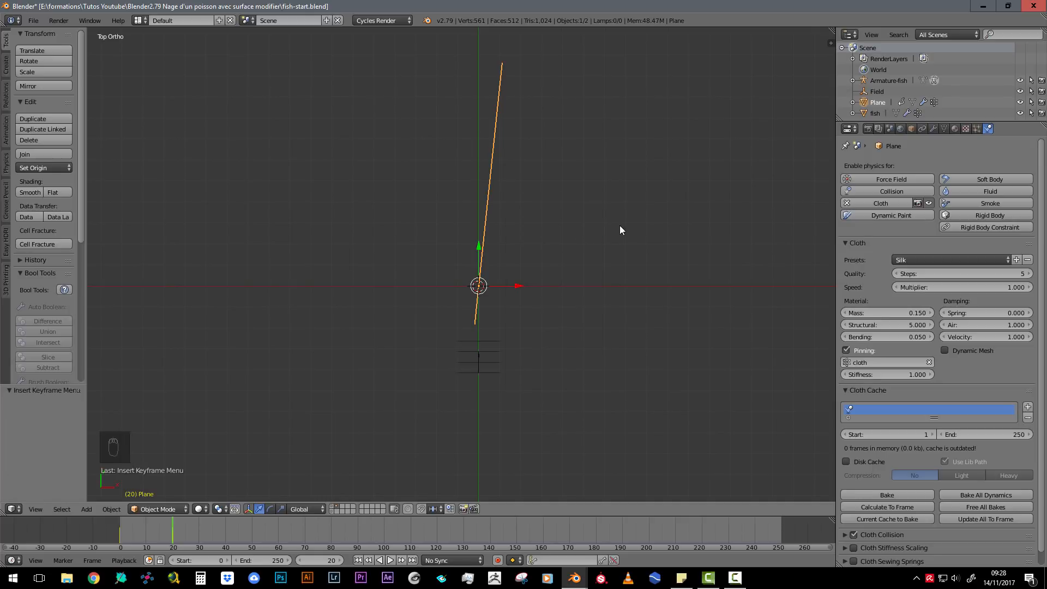
At frame 40, rotate the plane -12° in top view and insert a Rotation keyframe.
{"action": "left_click", "coordinate": [224, 519]}
{"action": "type", "text": "r12"}
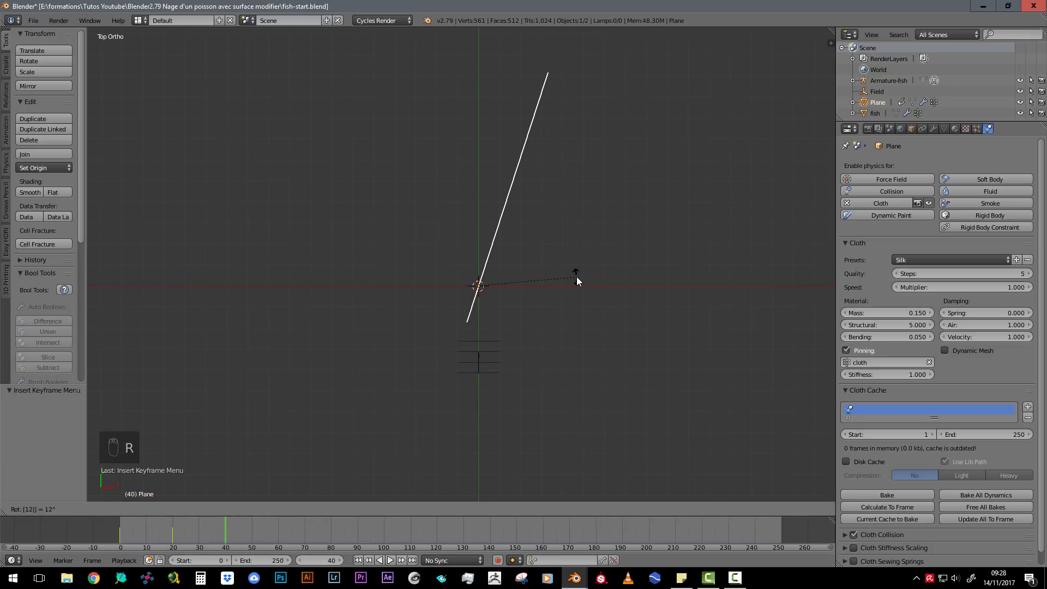
{"action": "type", "text": "-"}
{"action": "key", "text": "Return"}
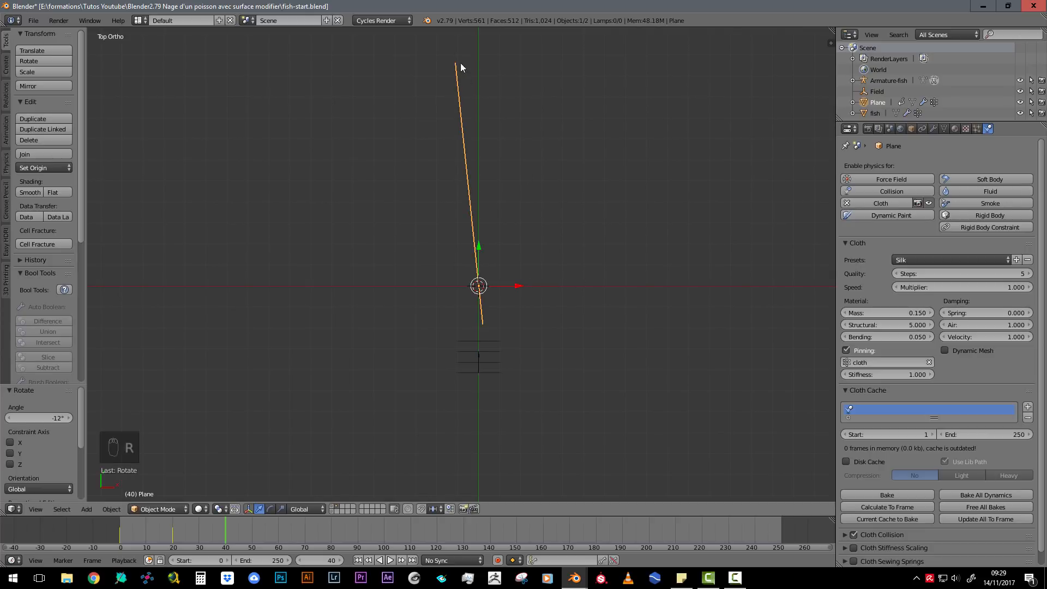
{"action": "key", "text": "i"}
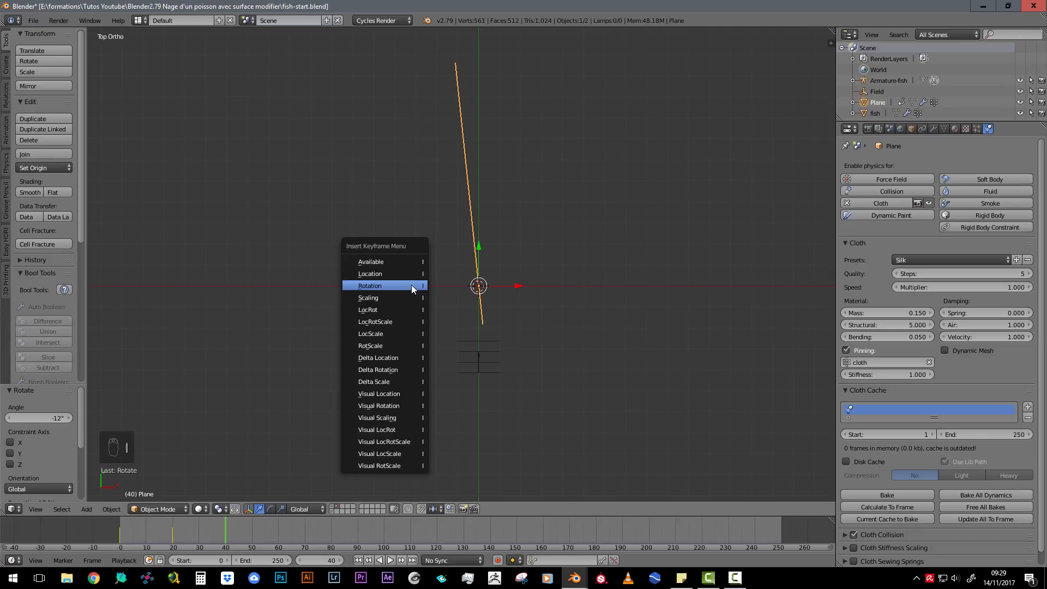
{"action": "left_click", "coordinate": [411, 285]}
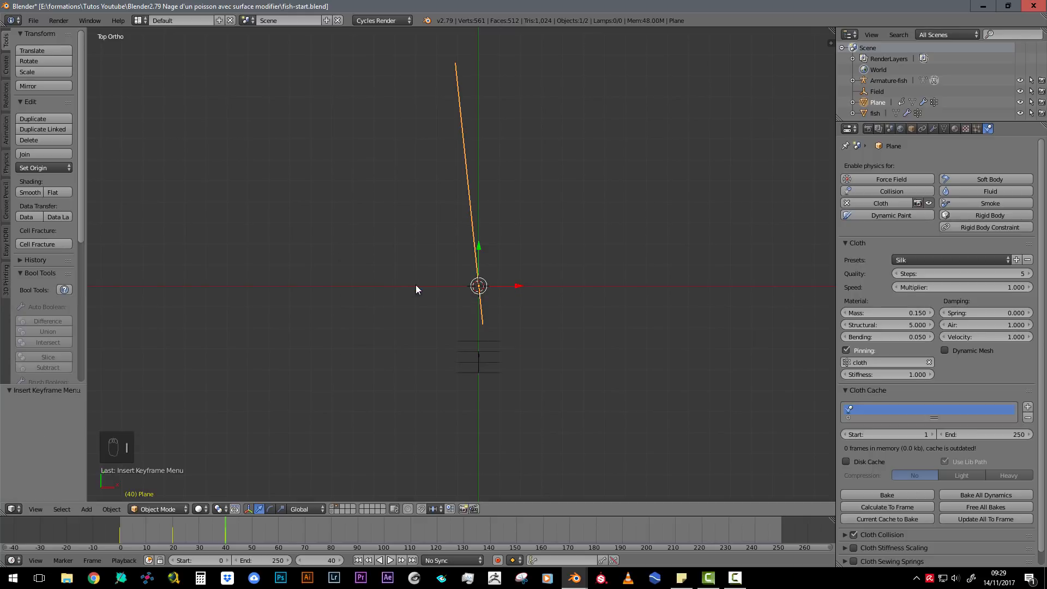
Switch the workspace to the Animation screen layout.
{"action": "scroll", "coordinate": [257, 535], "scroll_direction": "down", "scroll_amount": 2}
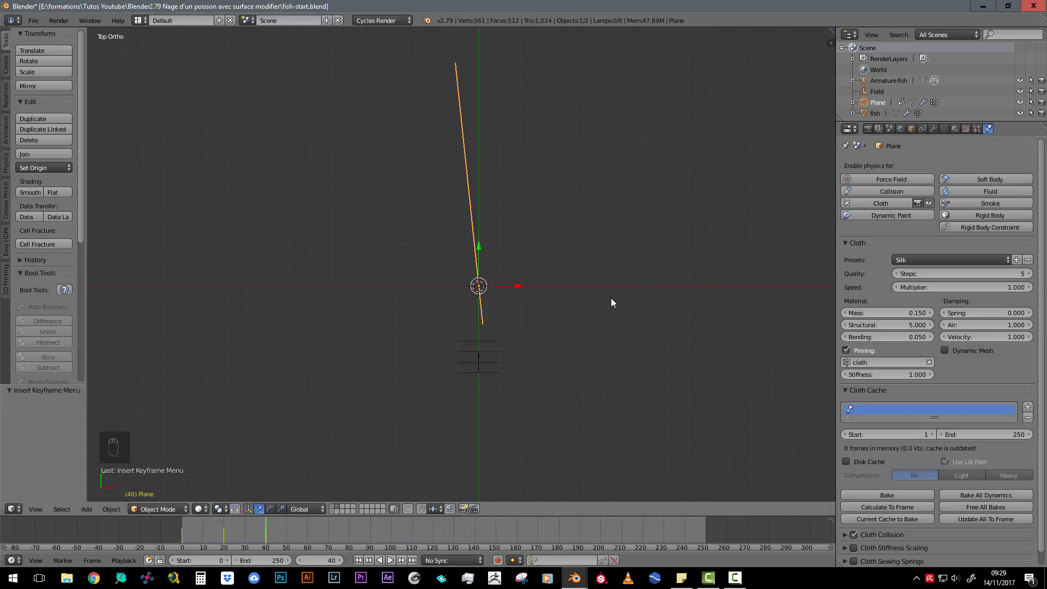
{"action": "middle_click_drag", "start_coordinate": [611, 298], "coordinate": [502, 263]}
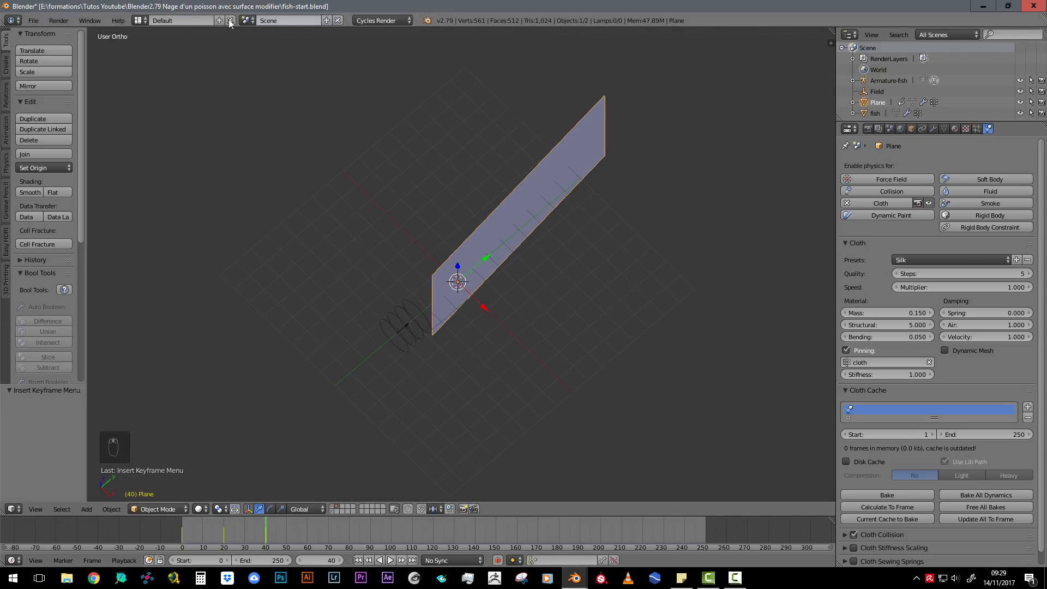
{"action": "left_click", "coordinate": [139, 20]}
{"action": "left_click", "coordinate": [164, 40]}
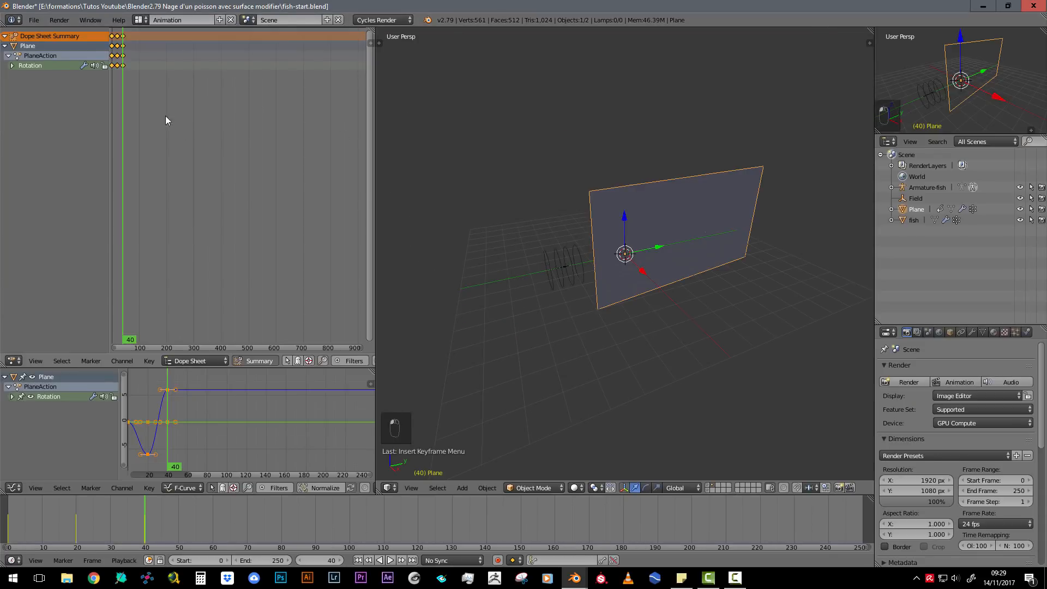
Select the plane's keyframes at frames 20 and 40 in the Dope Sheet and duplicate them 40 frames further on.
{"action": "left_click", "coordinate": [118, 36]}
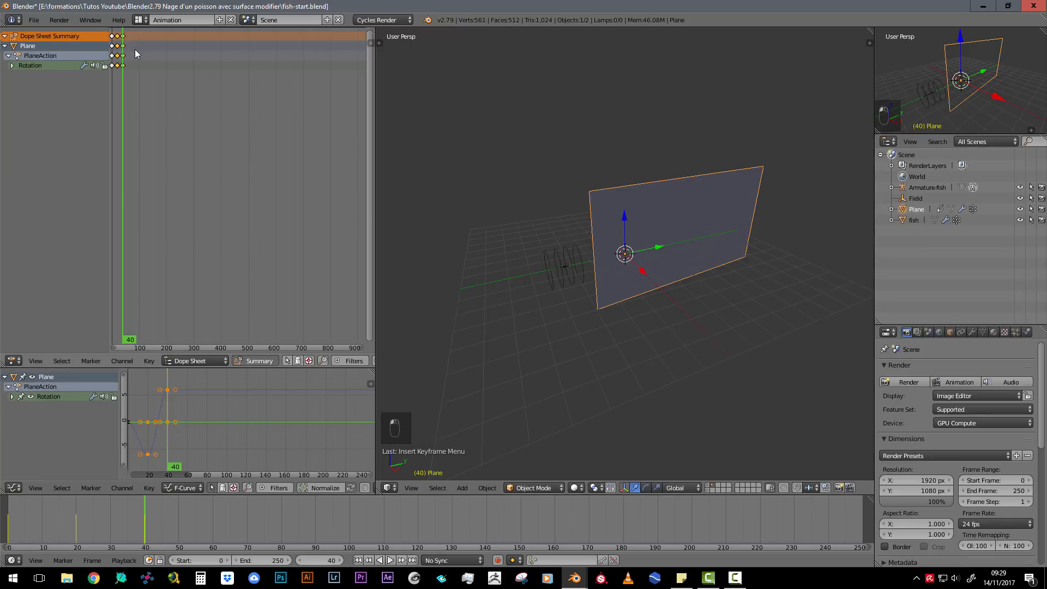
{"action": "key", "text": "shift+d"}
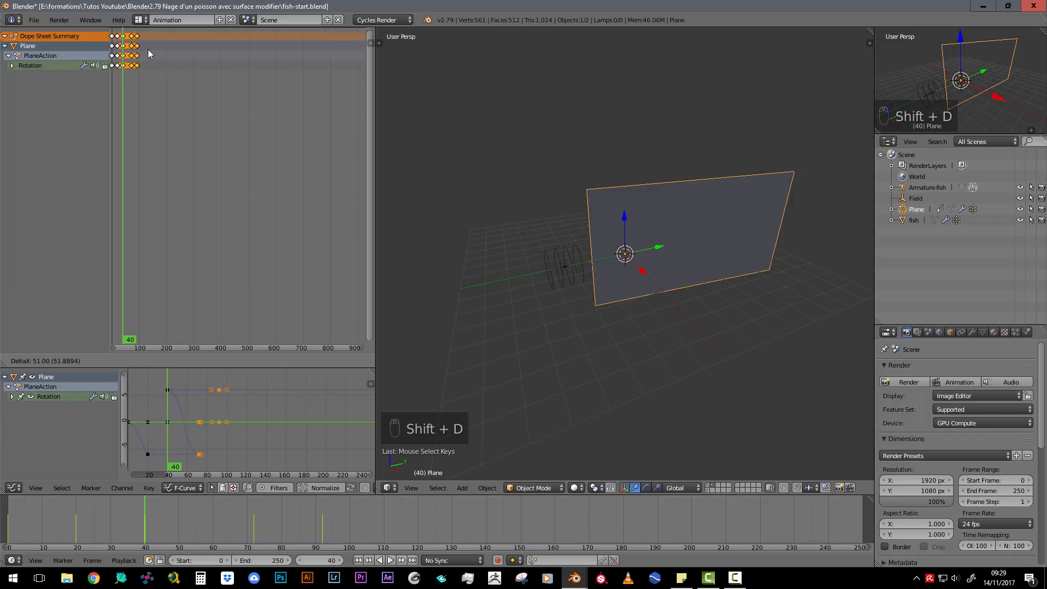
{"action": "type", "text": "40"}
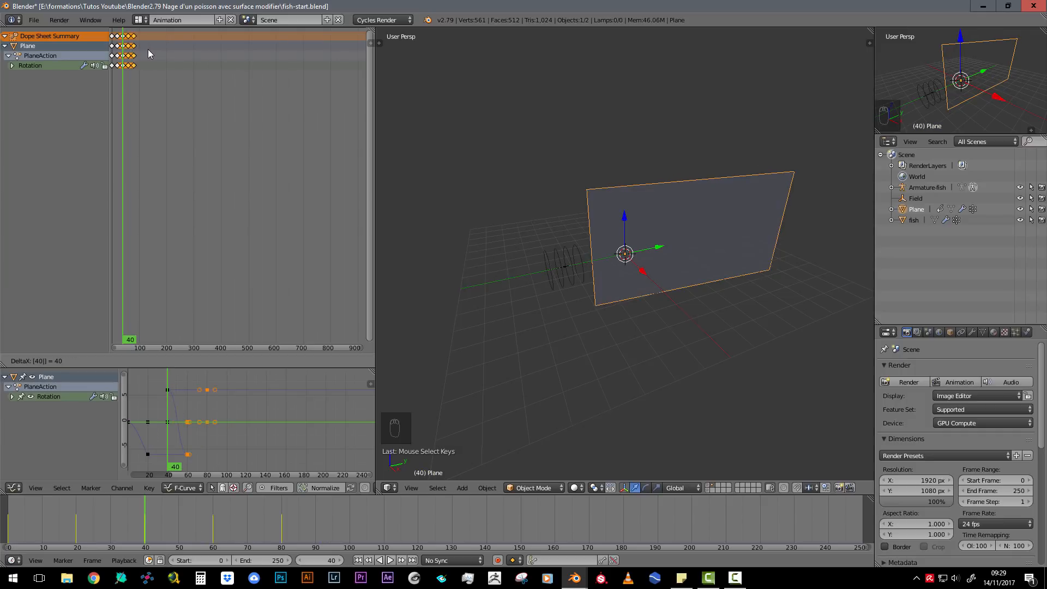
{"action": "key", "text": "Return"}
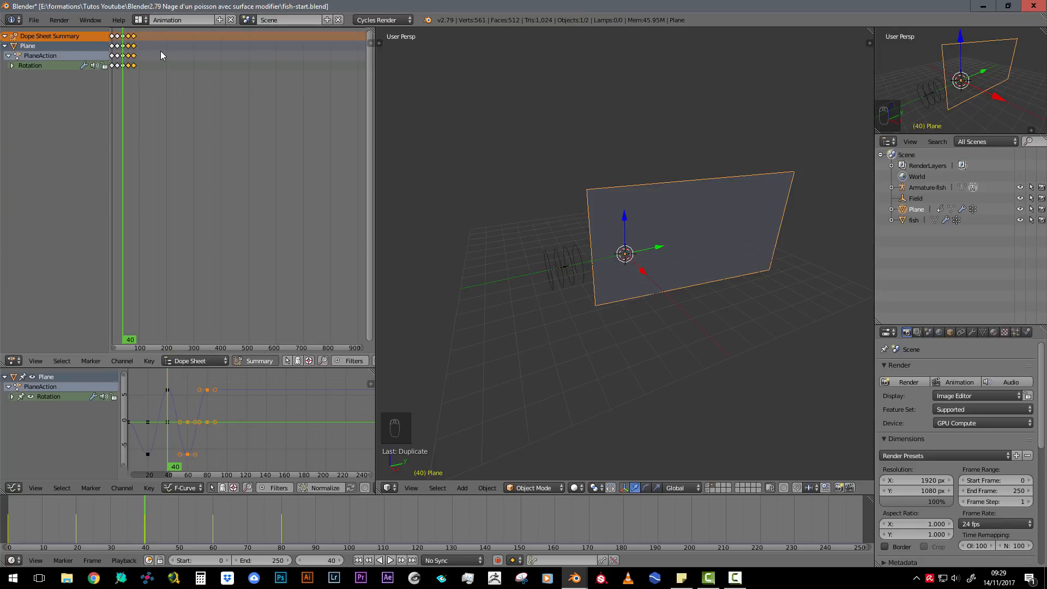
Repeat the keyframe duplication until the plane's rotation cycle extends to about frame 440.
{"action": "key", "text": "shift+r"}
{"action": "key", "text": "shift+r"}
{"action": "key", "text": "shift+r"}
{"action": "key", "text": "shift+r"}
{"action": "key", "text": "shift+r"}
{"action": "key", "text": "shift+r"}
{"action": "key", "text": "shift+r"}
{"action": "key", "text": "shift+r"}
{"action": "key", "text": "shift+r"}
{"action": "key", "text": "shift+r"}
{"action": "key", "text": "shift+r"}
{"action": "key", "text": "shift+r"}
{"action": "key", "text": "shift+r"}
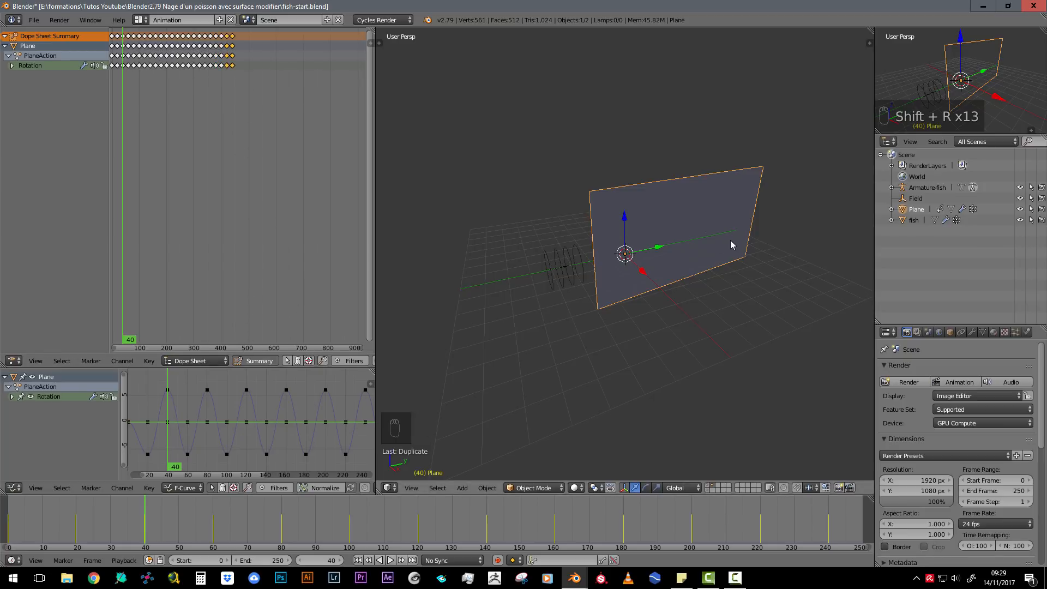
Play the animation from frame 0, examine the cloth's wave motion in perspective and from above, and stop the playback.
{"action": "middle_click_drag", "start_coordinate": [652, 236], "coordinate": [662, 245]}
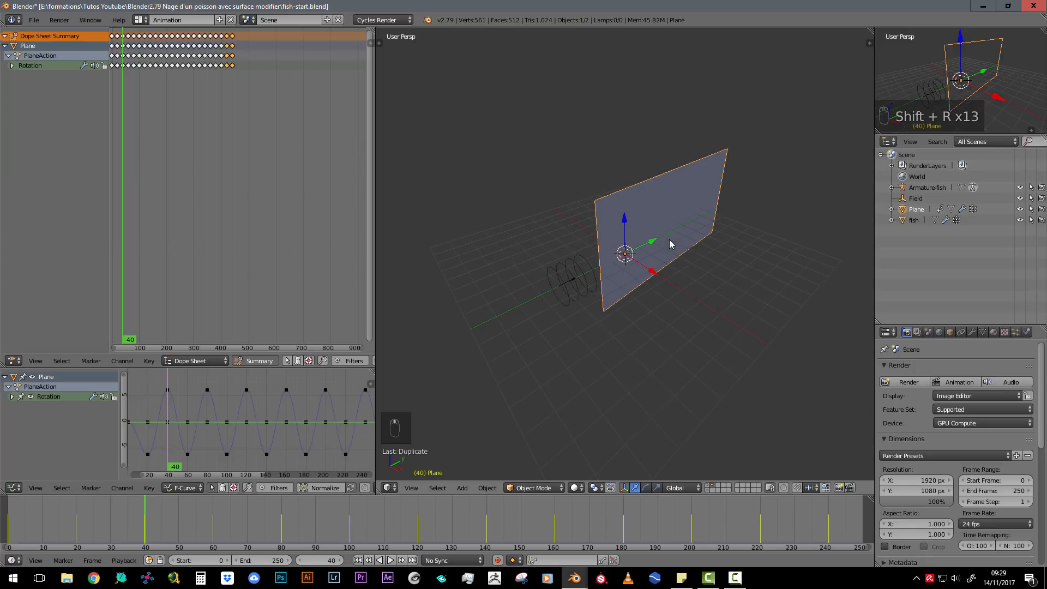
{"action": "left_click", "coordinate": [9, 520]}
{"action": "key", "text": "alt+a"}
{"action": "key", "text": "Escape"}
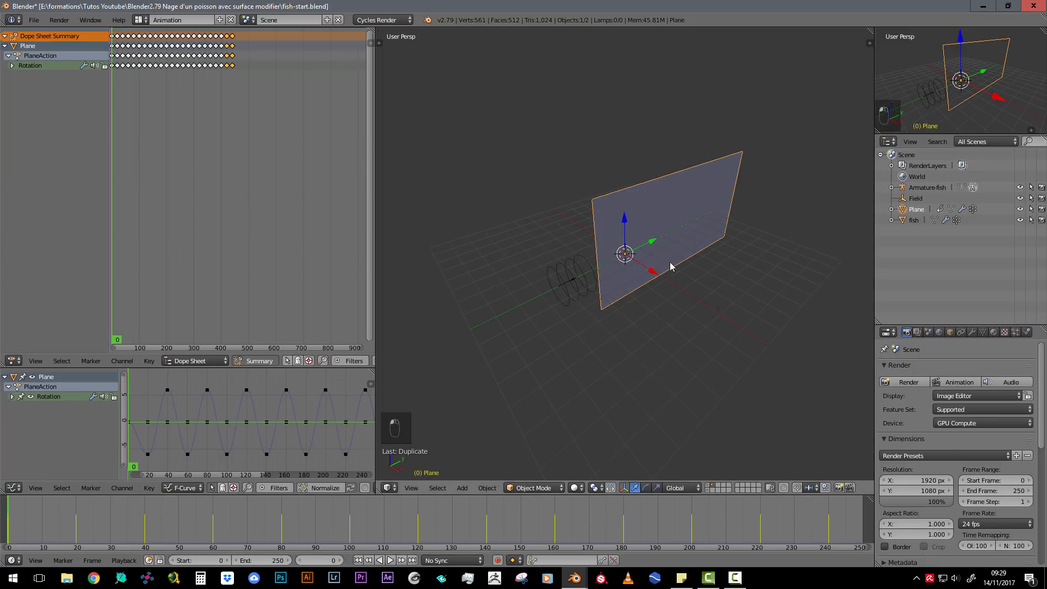
{"action": "key", "text": "alt+a"}
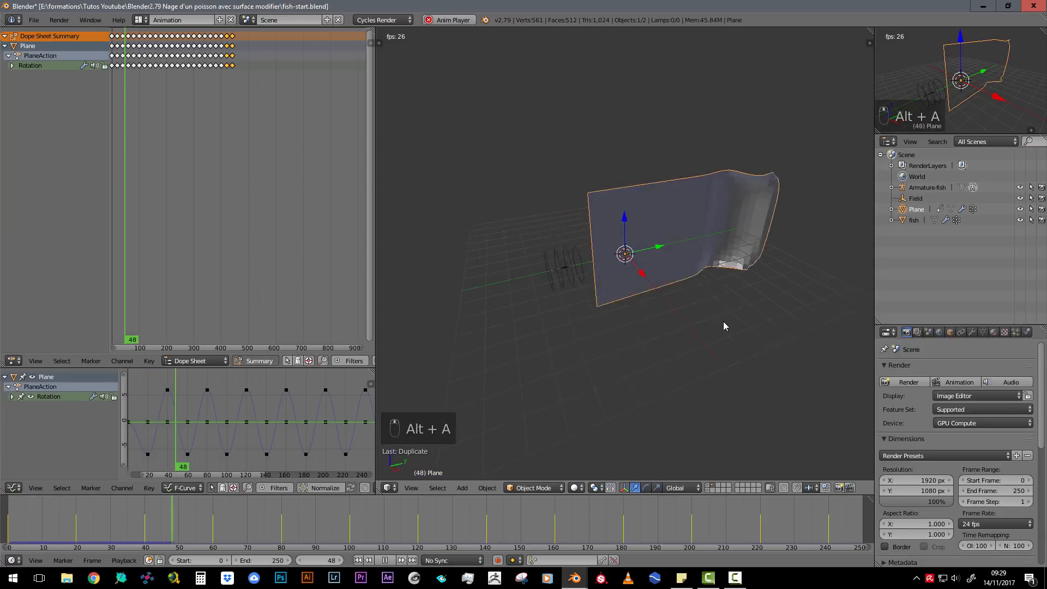
{"action": "middle_click_drag", "start_coordinate": [613, 343], "coordinate": [730, 382]}
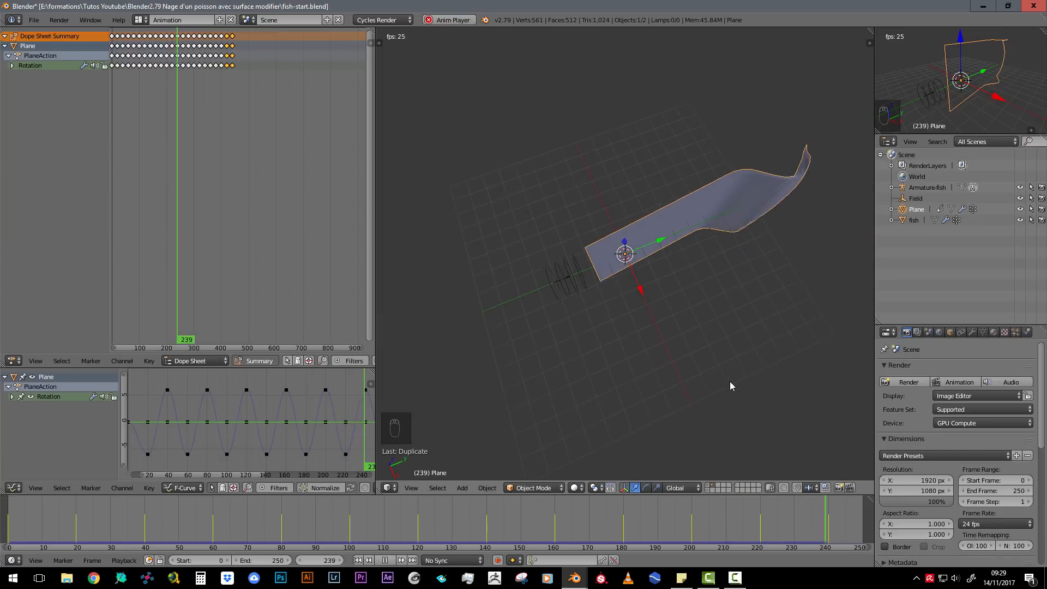
{"action": "key", "text": "KP_7"}
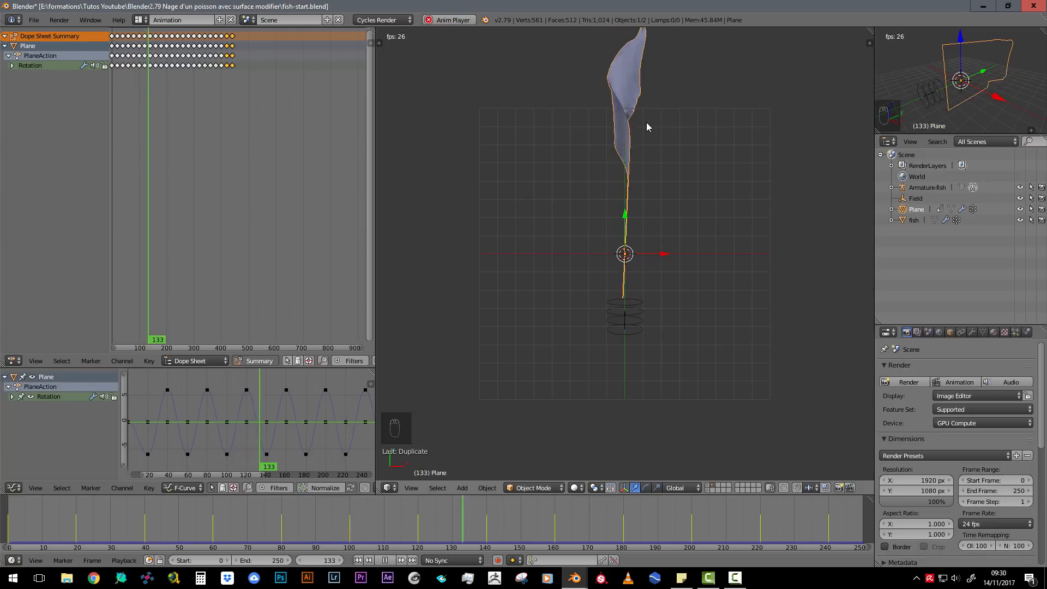
{"action": "middle_click_drag", "start_coordinate": [663, 170], "coordinate": [660, 239], "text": "shift"}
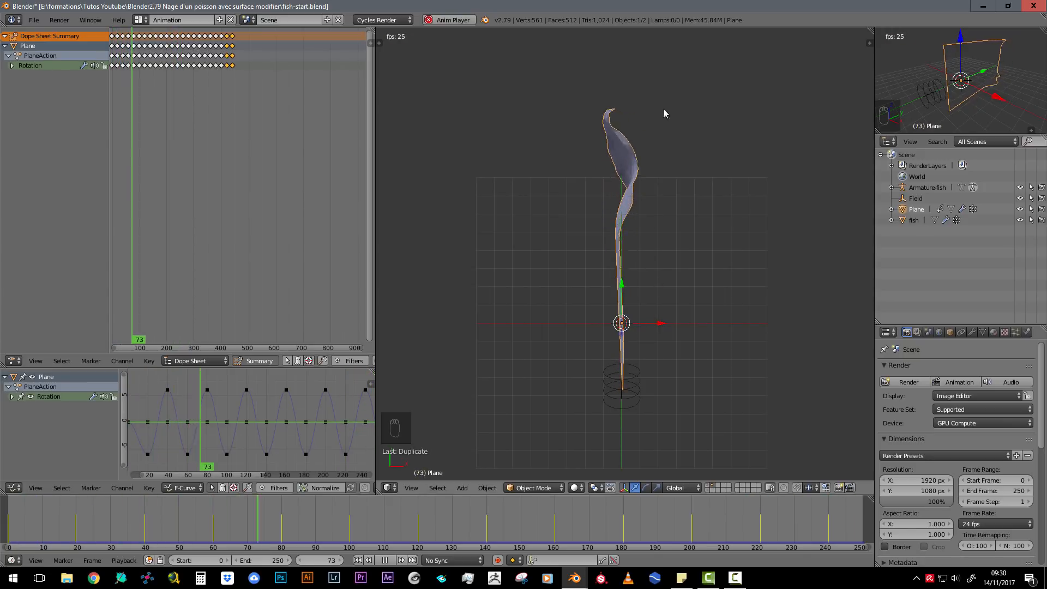
{"action": "key", "text": "Escape"}
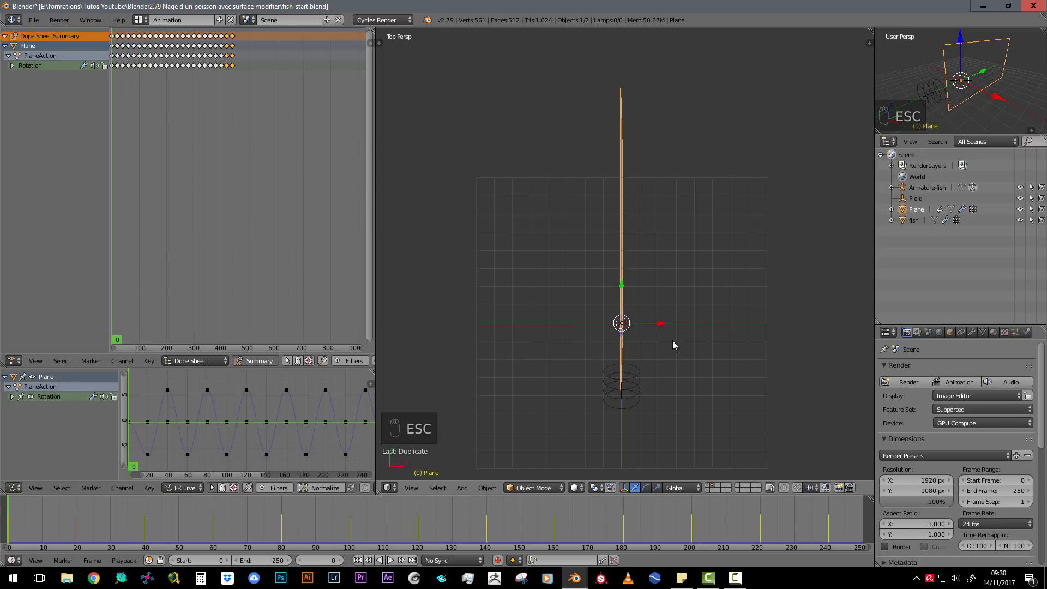
Switch the workspace back to the Default screen layout.
{"action": "middle_click_drag", "start_coordinate": [673, 343], "coordinate": [672, 532]}
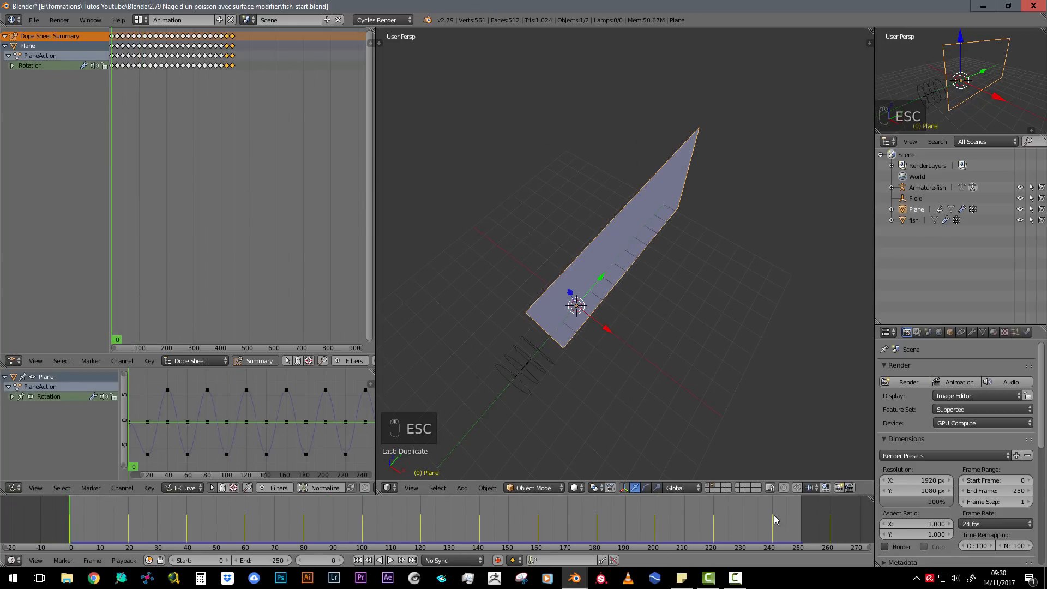
{"action": "scroll", "coordinate": [766, 514], "scroll_direction": "down", "scroll_amount": 2}
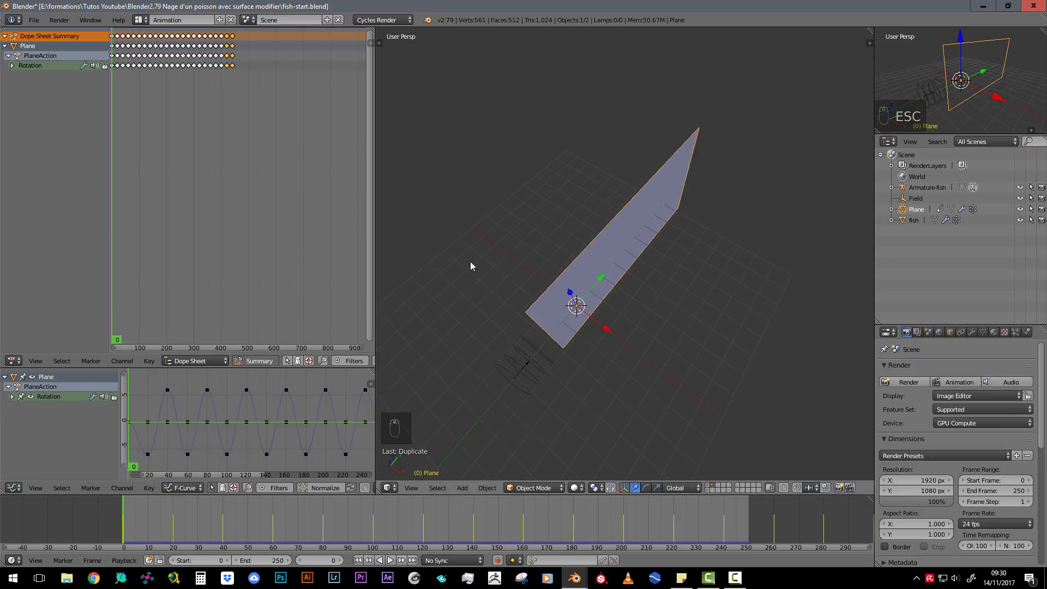
{"action": "left_click", "coordinate": [141, 20]}
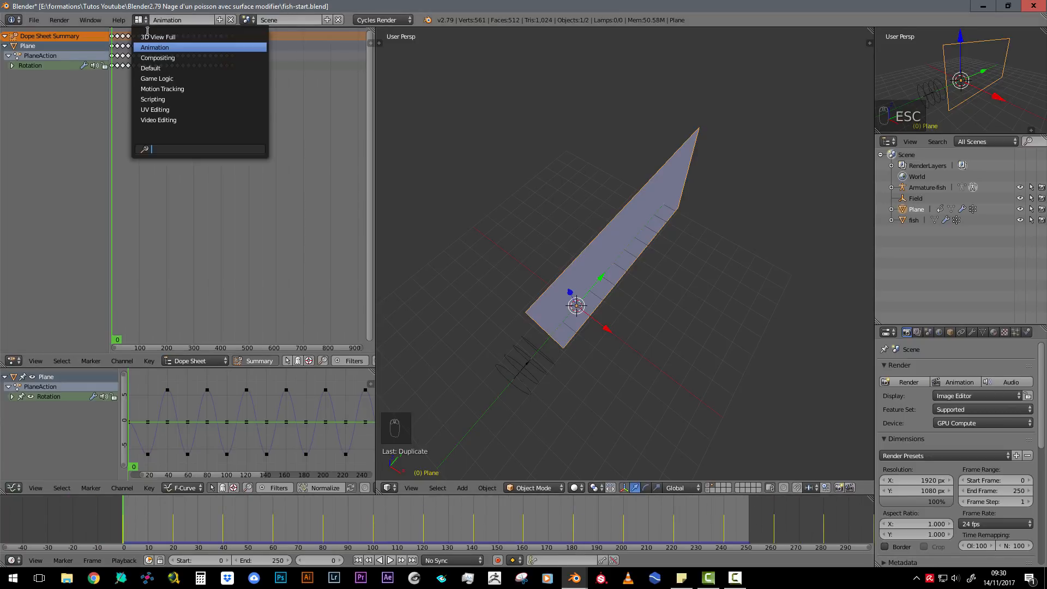
{"action": "left_click", "coordinate": [155, 68]}
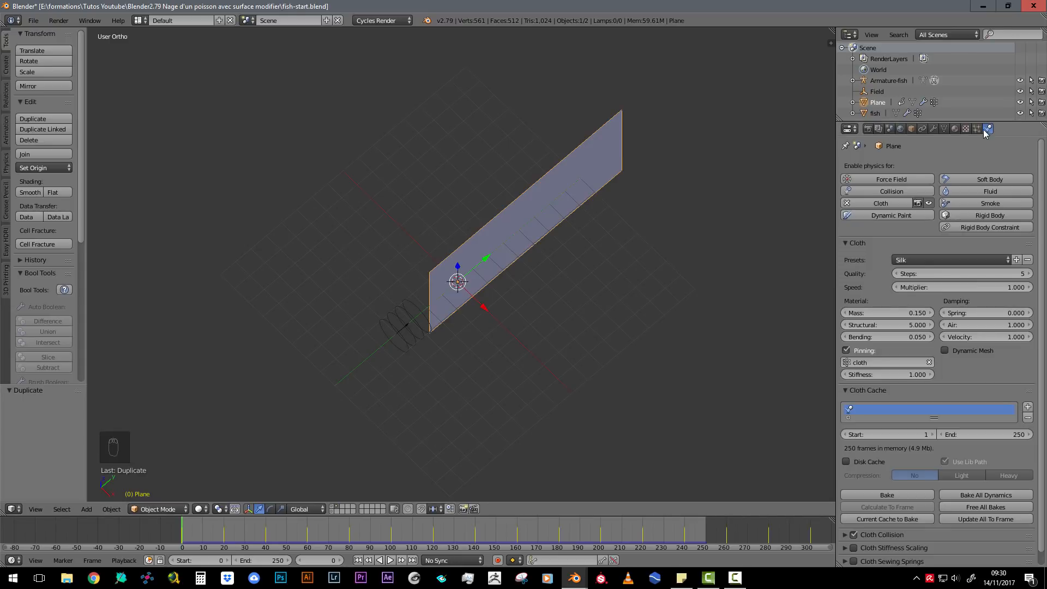
Set the end frame of the plane's cloth cache and of the scene's timeline to 500.
{"action": "left_click", "coordinate": [844, 390]}
{"action": "left_click", "coordinate": [849, 391]}
{"action": "left_click", "coordinate": [1006, 429]}
{"action": "type", "text": "5"}
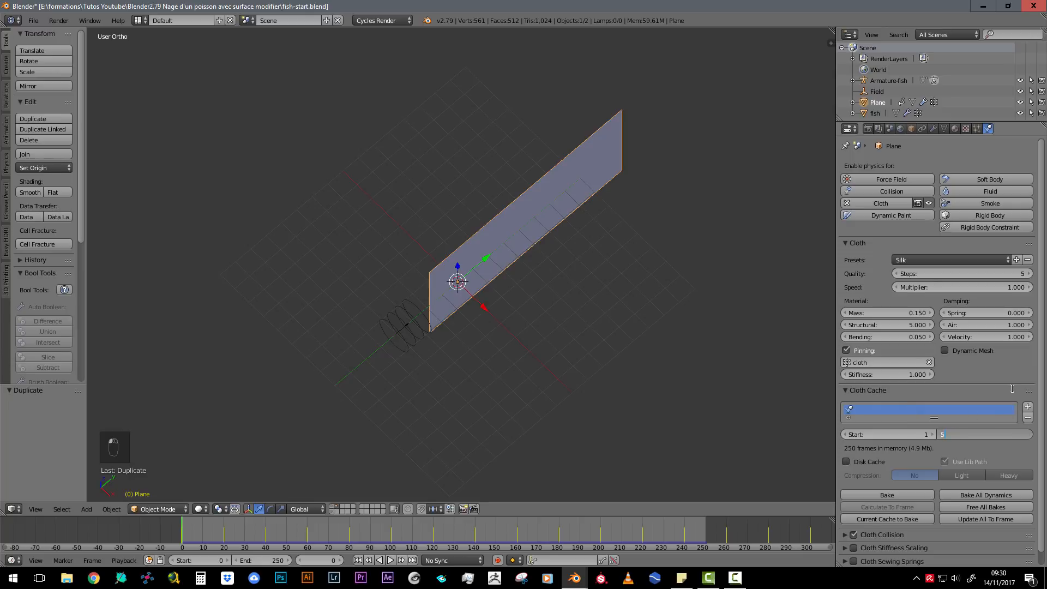
{"action": "type", "text": "00"}
{"action": "key", "text": "Return"}
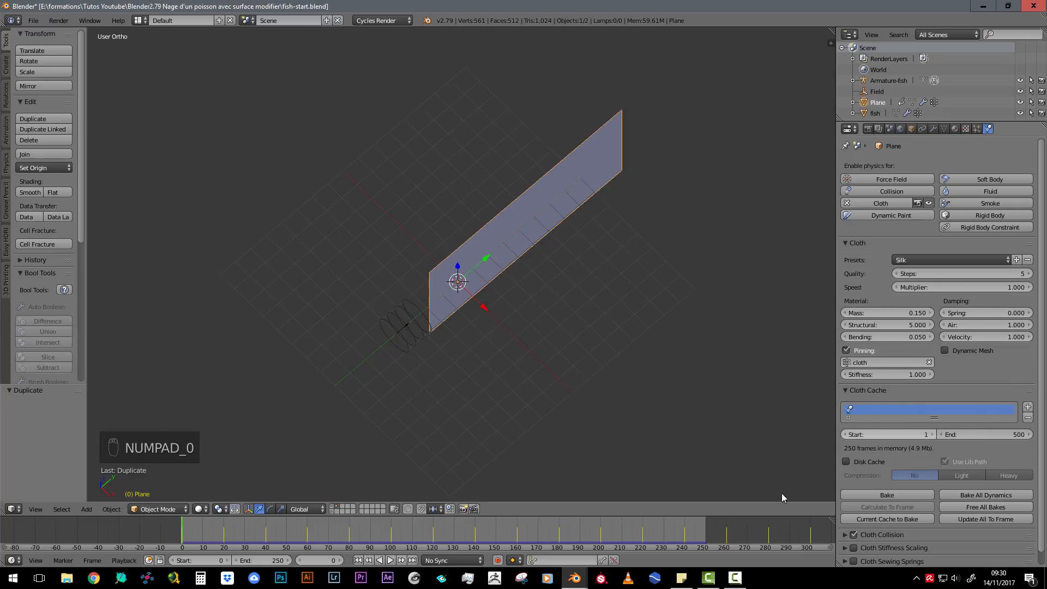
{"action": "left_click", "coordinate": [270, 563]}
{"action": "type", "text": "500"}
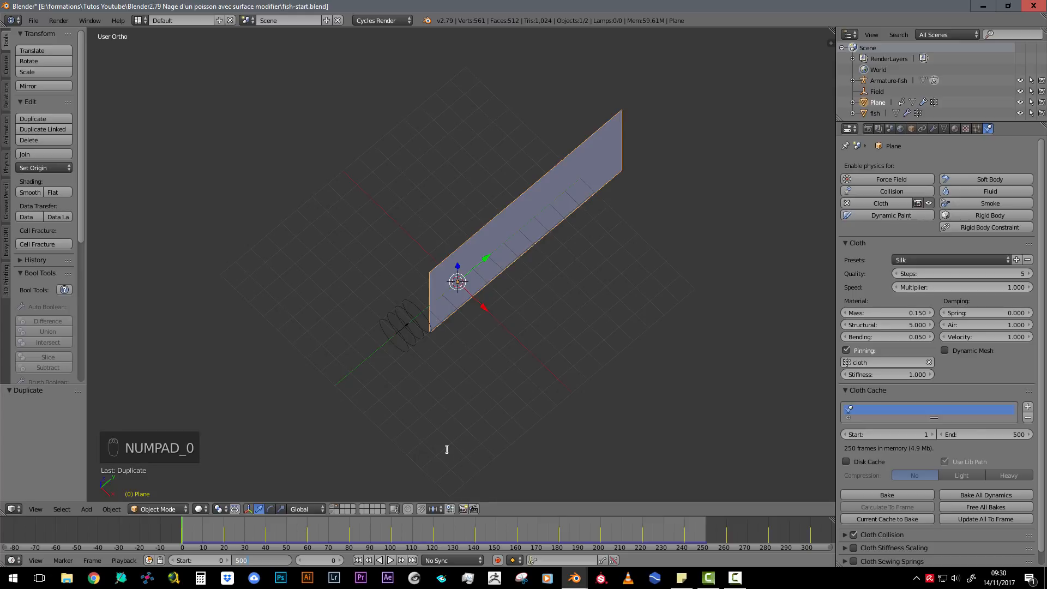
{"action": "key", "text": "Return"}
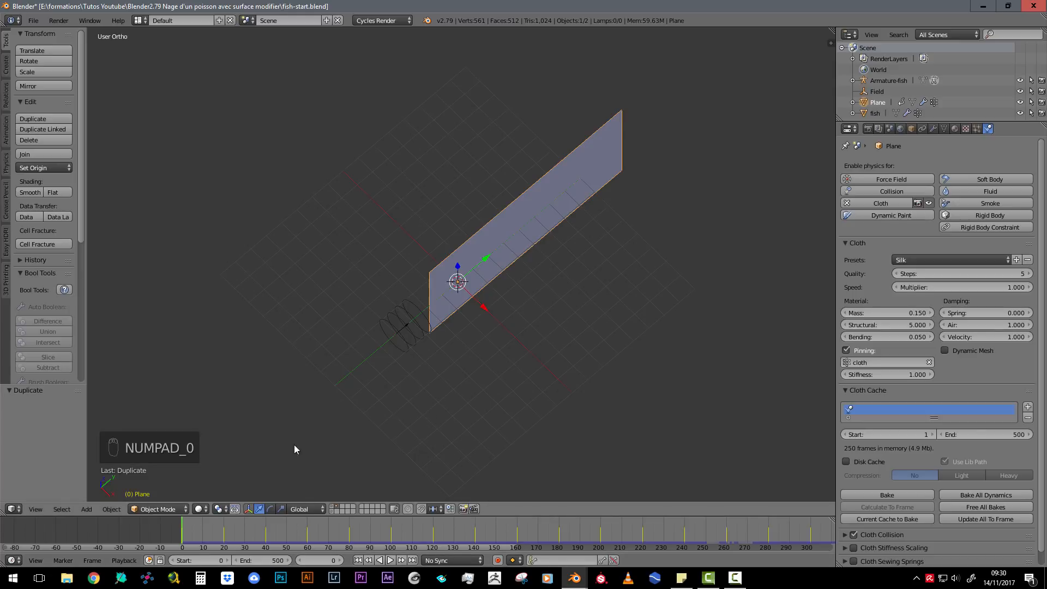
Play the cloth animation over the extended frame range to check it, and stop the playback.
{"action": "key", "text": "alt+a"}
{"action": "key", "text": "alt+a"}
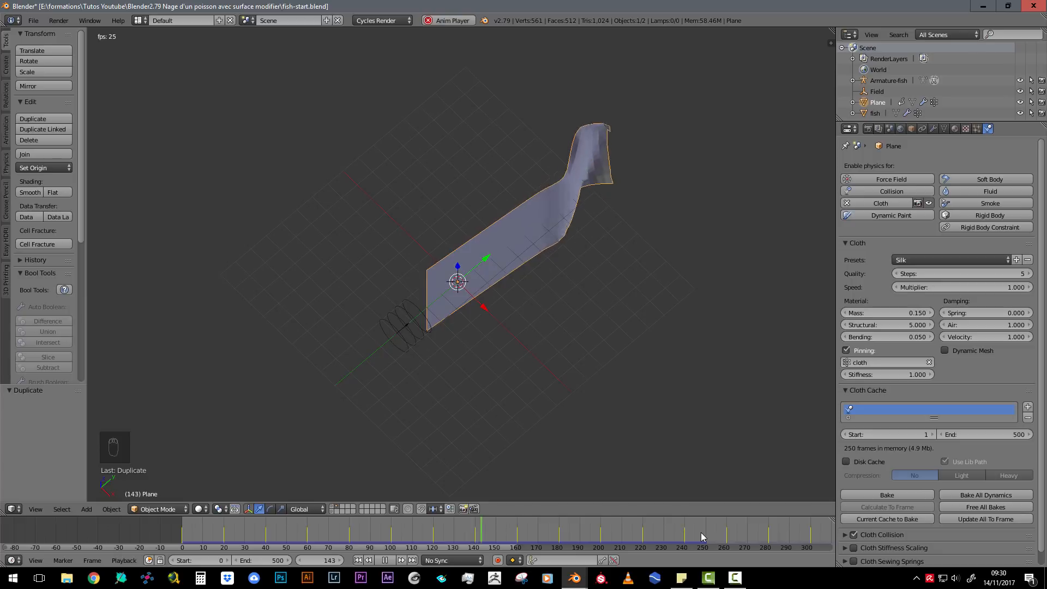
{"action": "scroll", "coordinate": [700, 532], "scroll_direction": "down", "scroll_amount": 4}
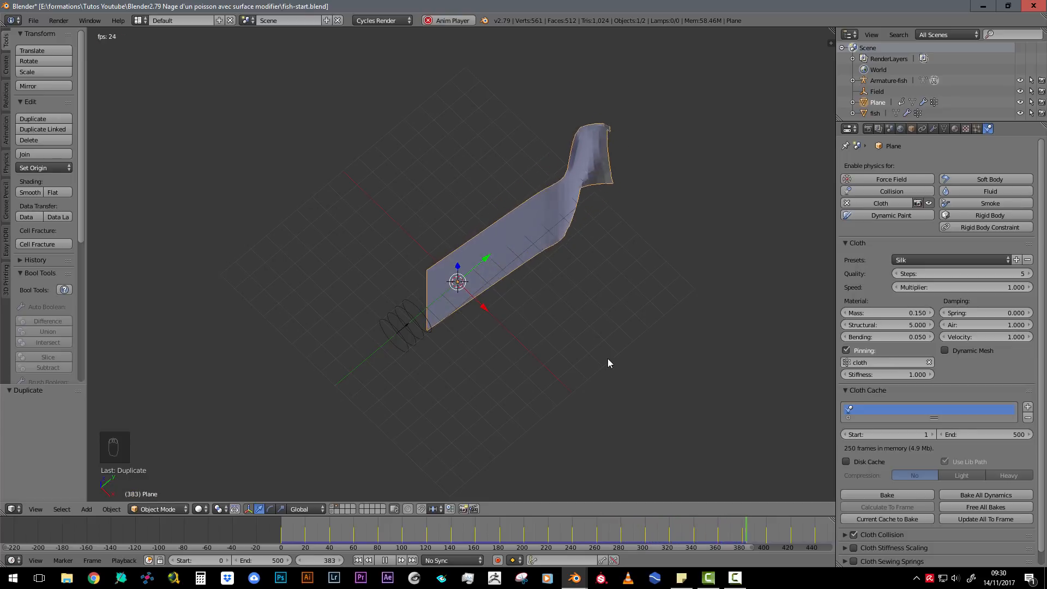
{"action": "key", "text": "Escape"}
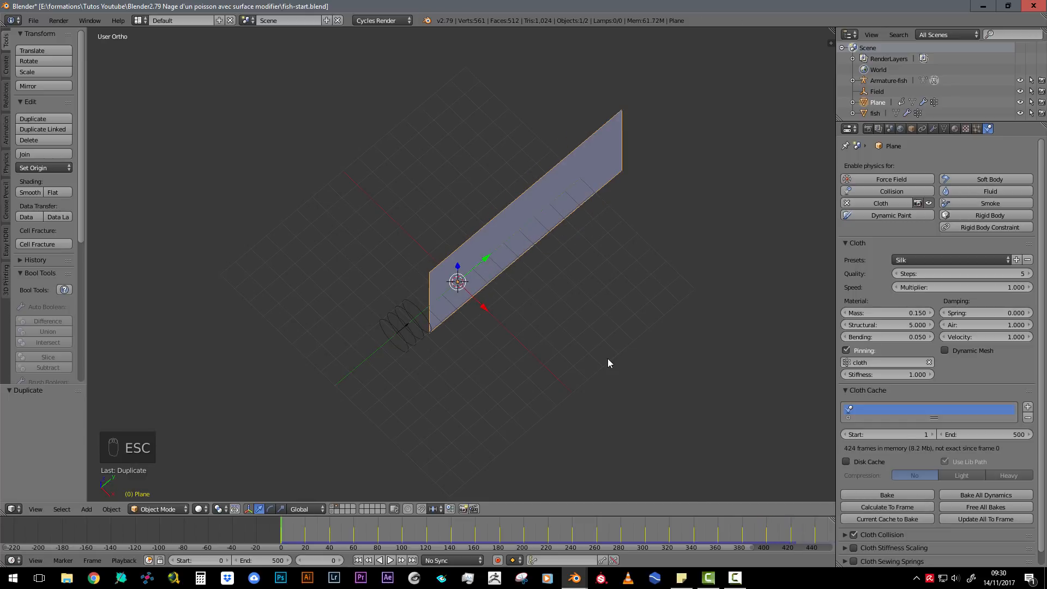
Show only the layer with the fish armature, select the armature and switch it from Pose Mode to Object Mode.
{"action": "scroll", "coordinate": [389, 402], "scroll_direction": "up", "scroll_amount": 4}
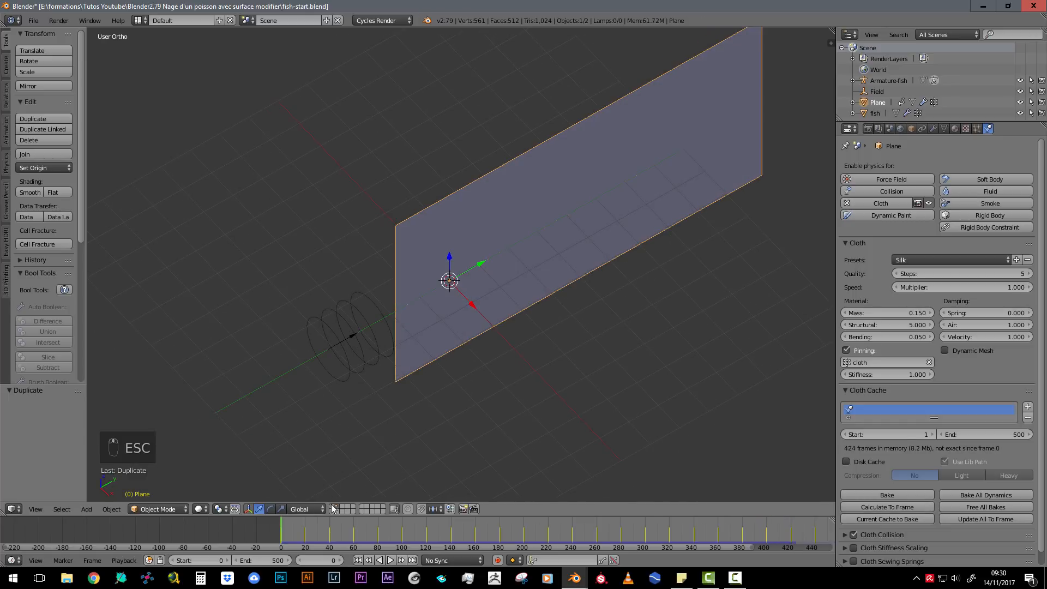
{"action": "left_click", "coordinate": [331, 509]}
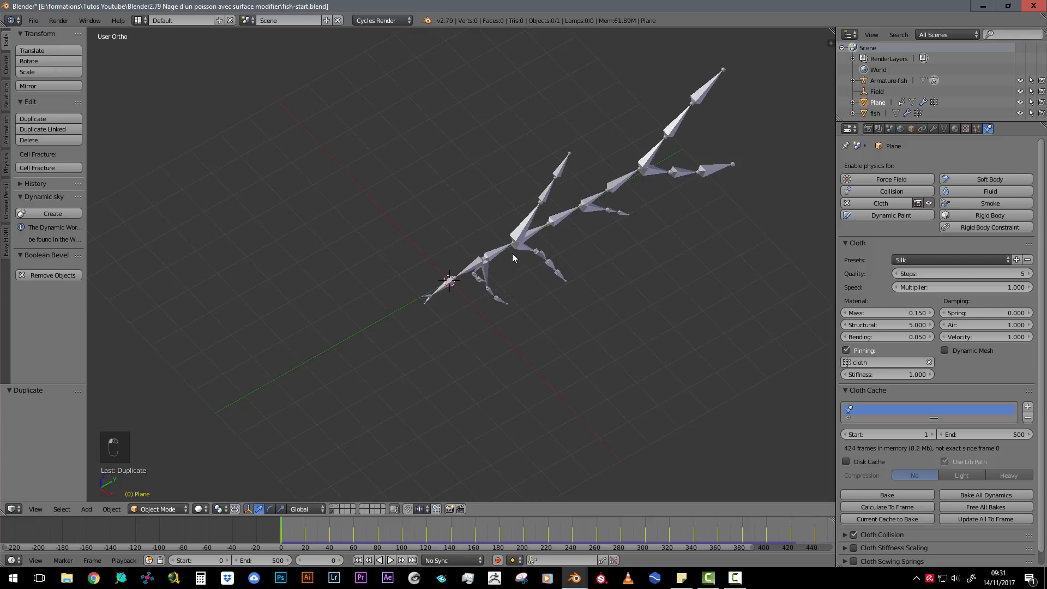
{"action": "right_click", "coordinate": [519, 233]}
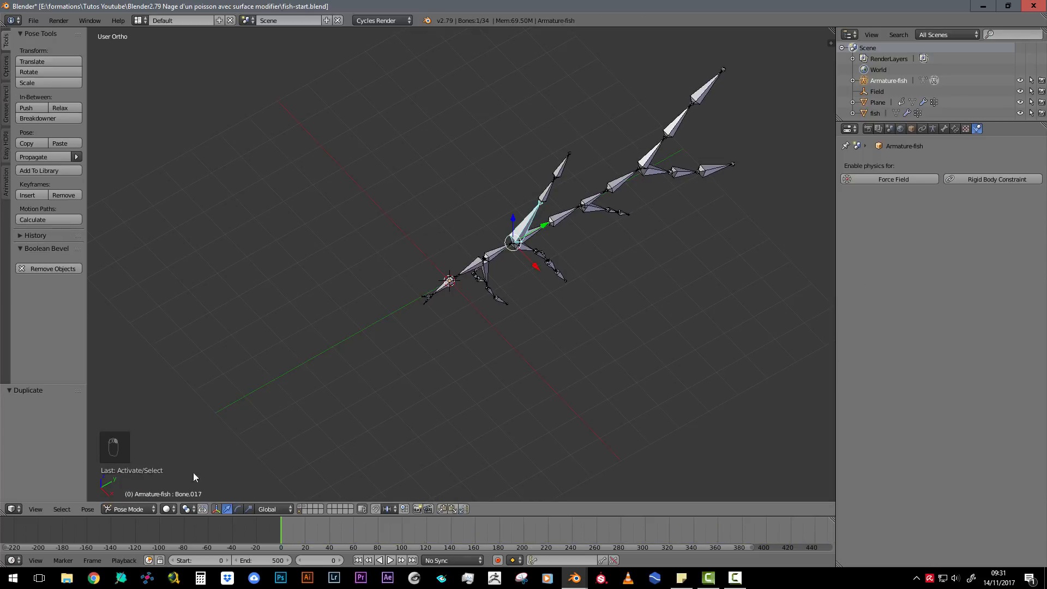
{"action": "left_click", "coordinate": [137, 508]}
{"action": "left_click", "coordinate": [139, 492]}
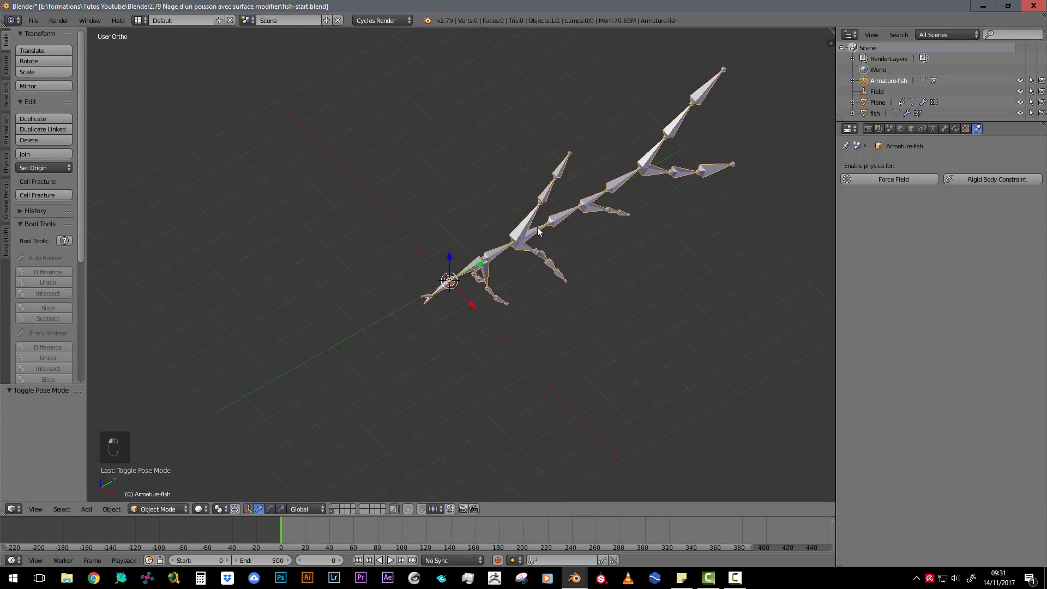
Show the fish mesh's layer as well, select the fish and add the armature to the selection as the active object.
{"action": "middle_click_drag", "start_coordinate": [538, 231], "coordinate": [564, 167]}
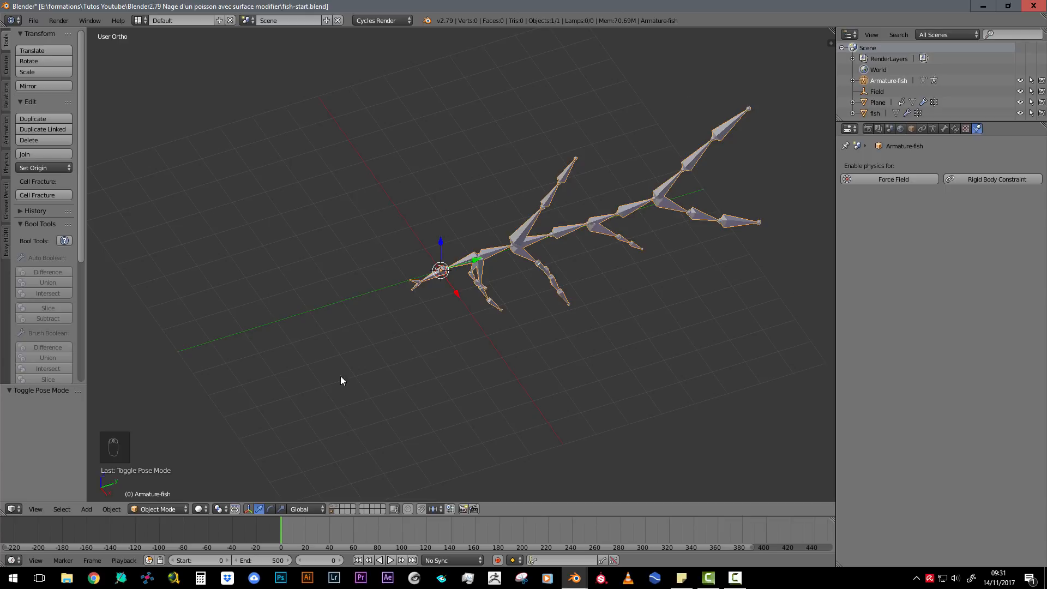
{"action": "left_click", "coordinate": [331, 506], "text": "shift"}
{"action": "middle_click_drag", "start_coordinate": [523, 223], "coordinate": [532, 172]}
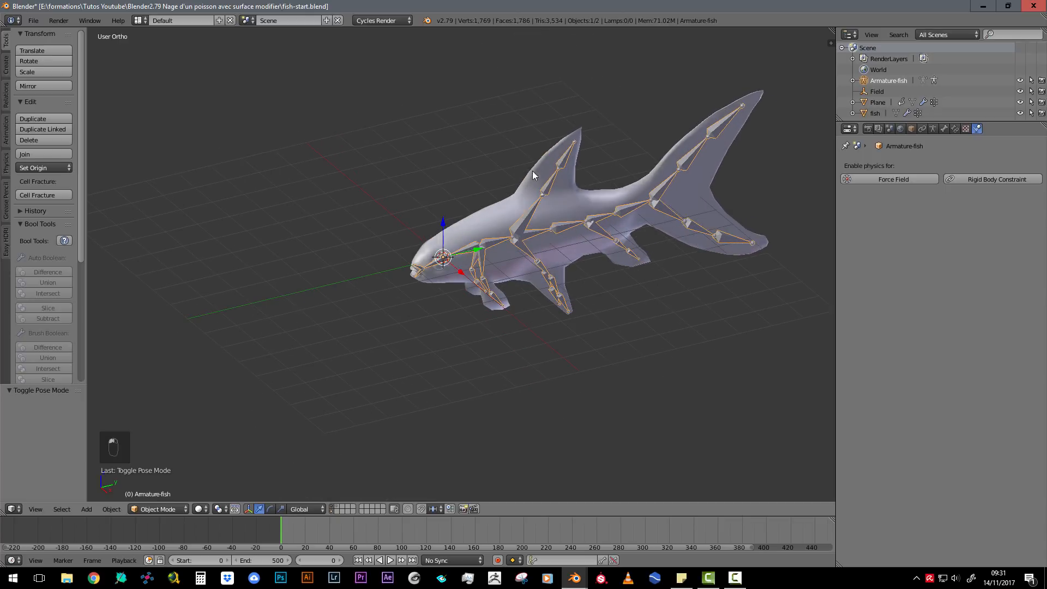
{"action": "right_click", "coordinate": [486, 209]}
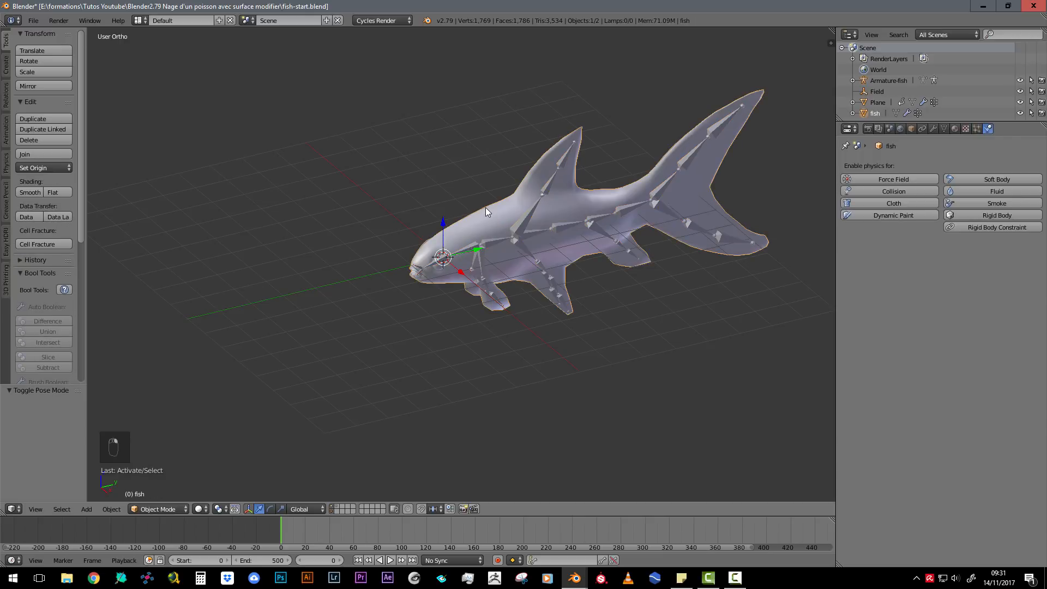
{"action": "right_click", "coordinate": [496, 240], "text": "shift"}
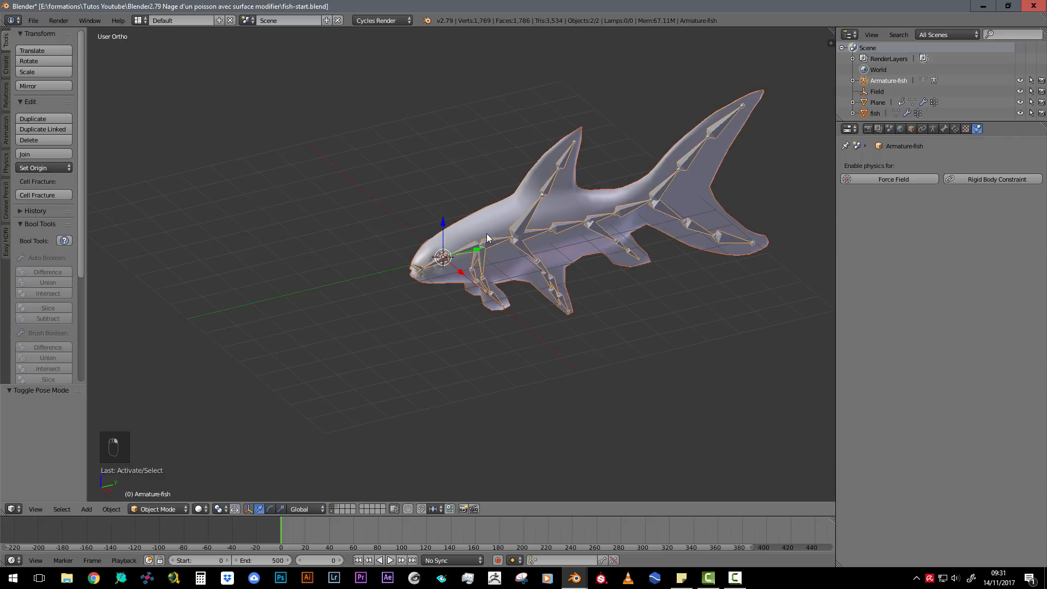
{"action": "middle_click_drag", "start_coordinate": [496, 240], "coordinate": [478, 199]}
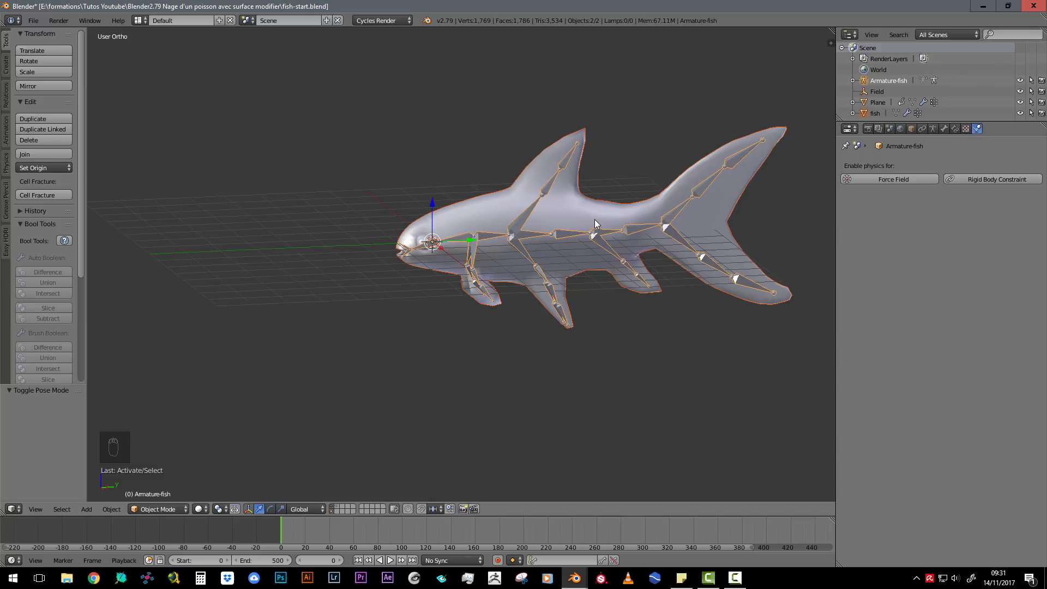
Parent the fish mesh to the armature with the Armature Deform option, and select only the armature.
{"action": "key", "text": "ctrl+p"}
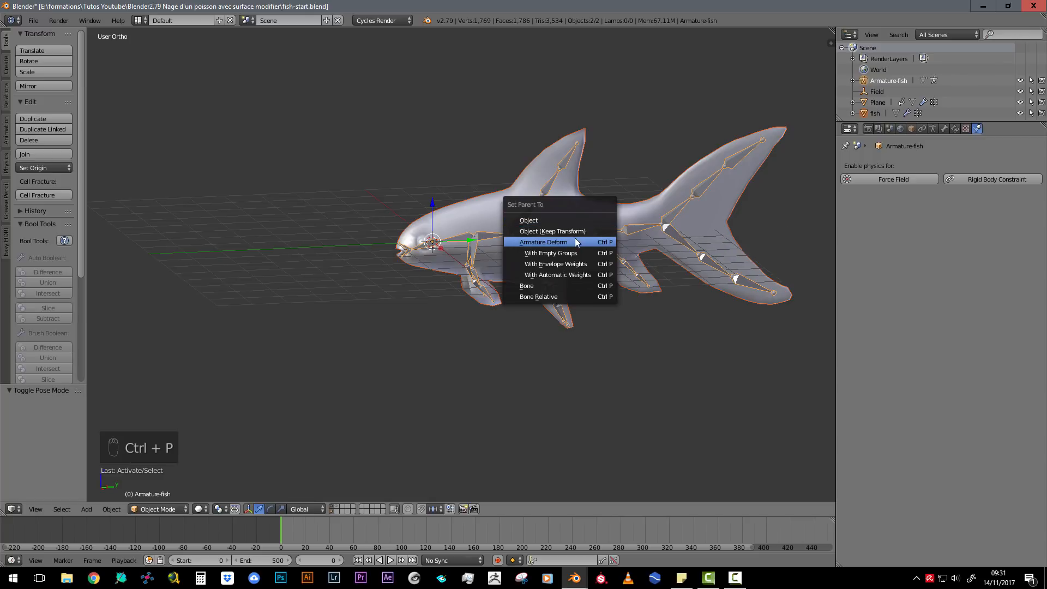
{"action": "left_click", "coordinate": [545, 242]}
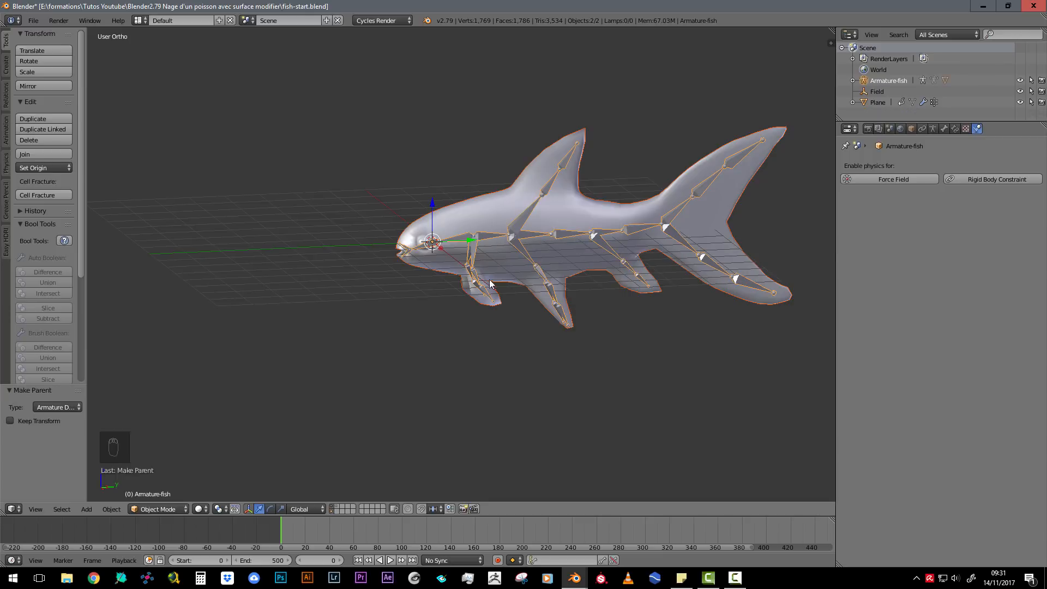
{"action": "middle_click_drag", "start_coordinate": [482, 280], "coordinate": [525, 279]}
{"action": "scroll", "coordinate": [522, 293], "scroll_direction": "up", "scroll_amount": 4}
{"action": "right_click", "coordinate": [533, 282]}
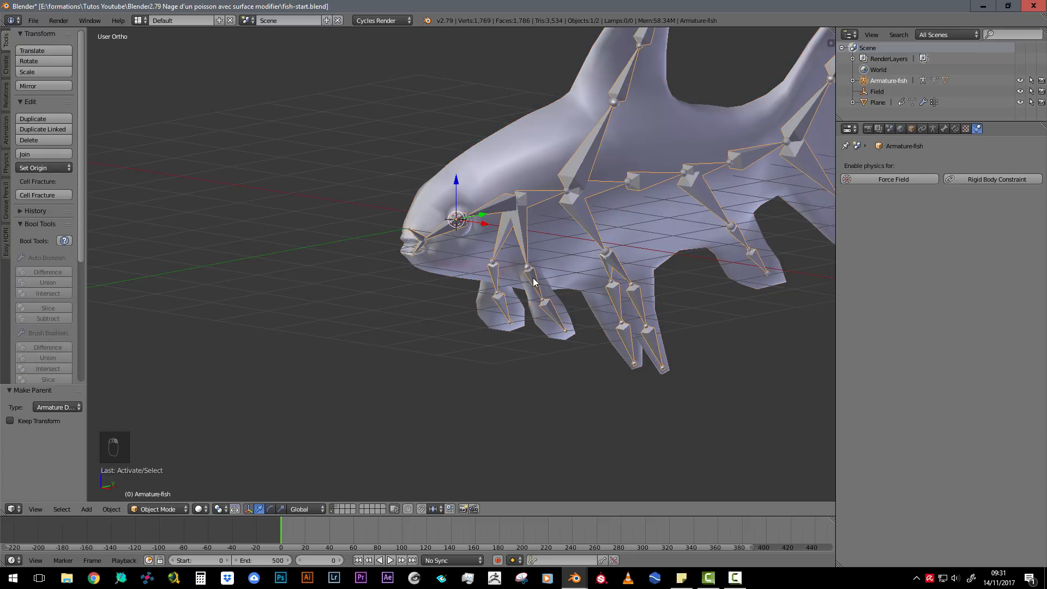
Switch the armature to Pose Mode and test the rig by rotating a front side fin bone, cancelling the rotation.
{"action": "key", "text": "ctrl+Tab"}
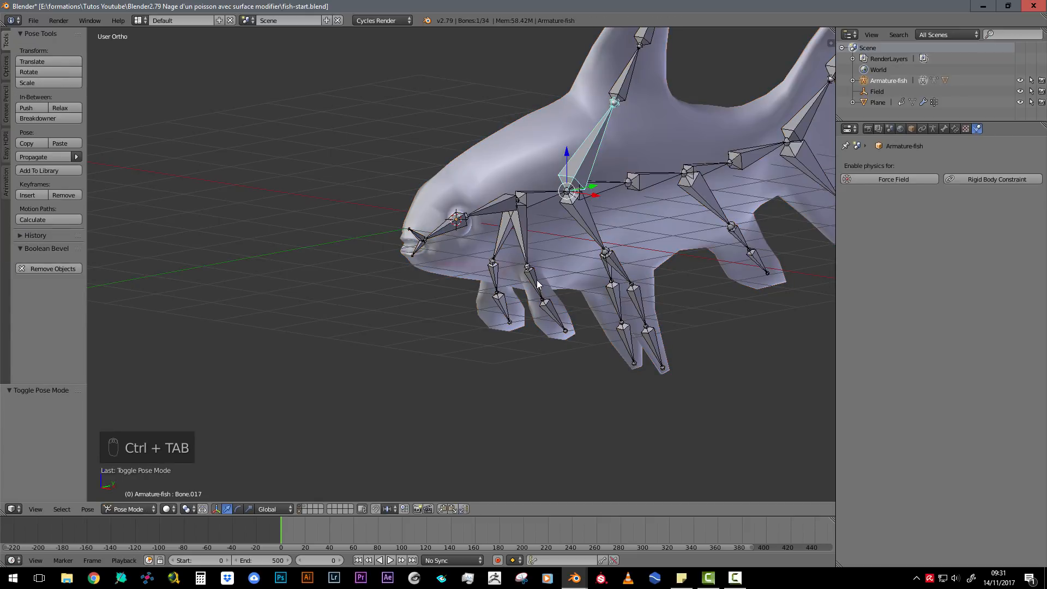
{"action": "right_click", "coordinate": [536, 289]}
{"action": "middle_click_drag", "start_coordinate": [537, 289], "coordinate": [600, 267]}
{"action": "key", "text": "r"}
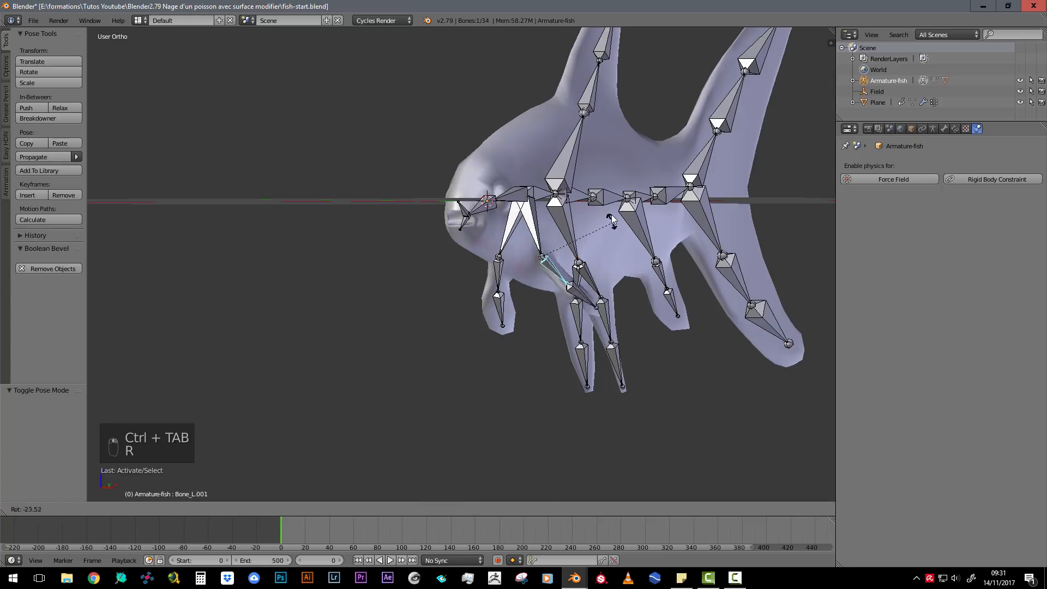
{"action": "right_click", "coordinate": [592, 244]}
Test-rotate the lower and upper mouth bones of the fish, cancelling each rotation.
{"action": "middle_click_drag", "start_coordinate": [543, 241], "coordinate": [407, 237]}
{"action": "right_click", "coordinate": [341, 235]}
{"action": "key", "text": "r"}
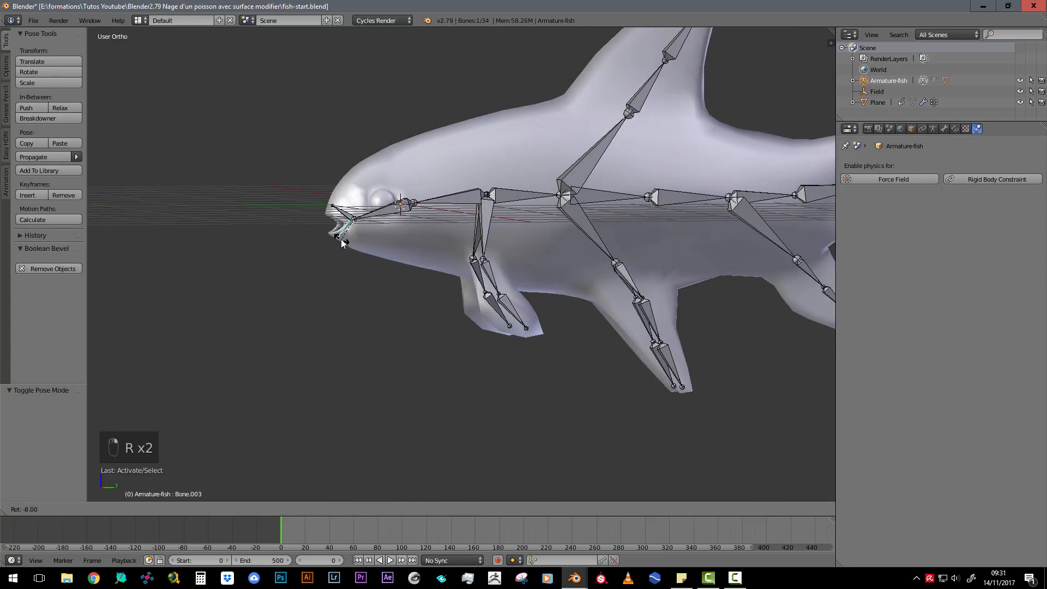
{"action": "right_click", "coordinate": [340, 234]}
{"action": "right_click", "coordinate": [346, 201]}
{"action": "key", "text": "r"}
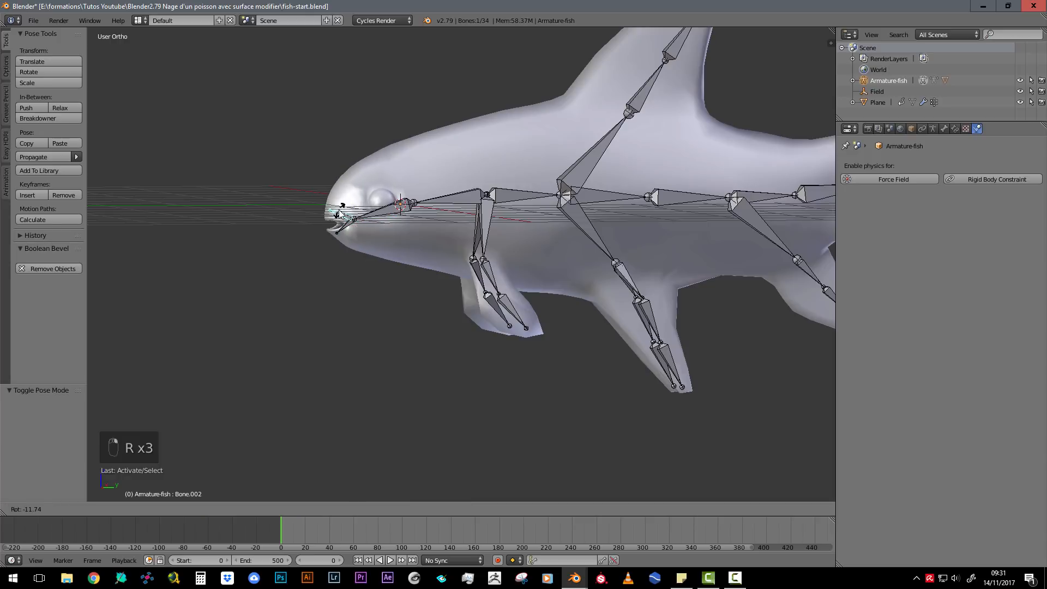
{"action": "right_click", "coordinate": [355, 192]}
Return the fish armature from Pose Mode to Object Mode and keep the armature selected.
{"action": "scroll", "coordinate": [427, 247], "scroll_direction": "down", "scroll_amount": 3}
{"action": "middle_click_drag", "start_coordinate": [427, 247], "coordinate": [489, 273]}
{"action": "key", "text": "Tab"}
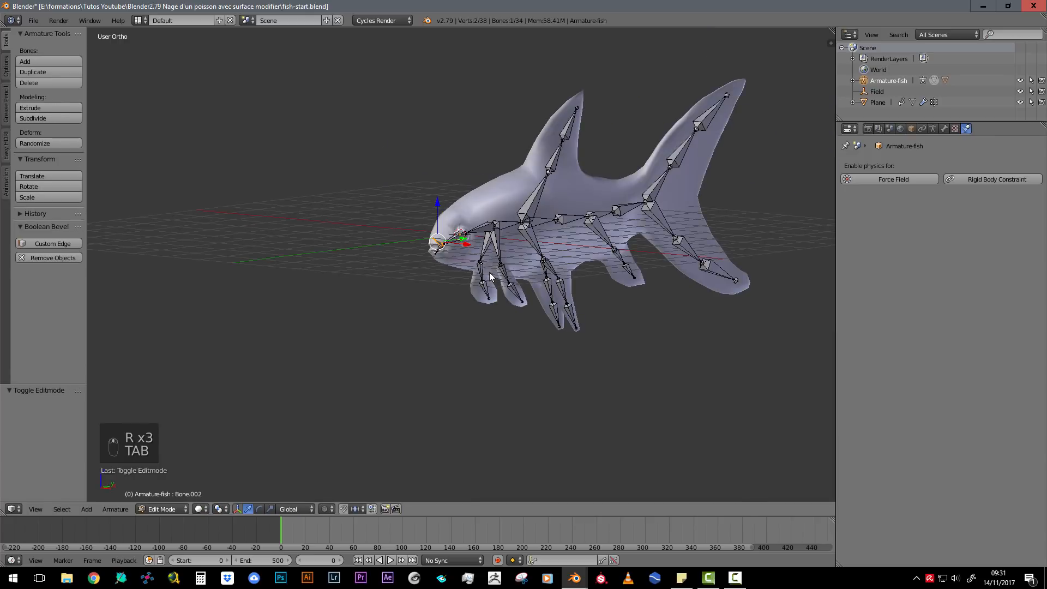
{"action": "key", "text": "Tab"}
{"action": "key", "text": "ctrl+Tab"}
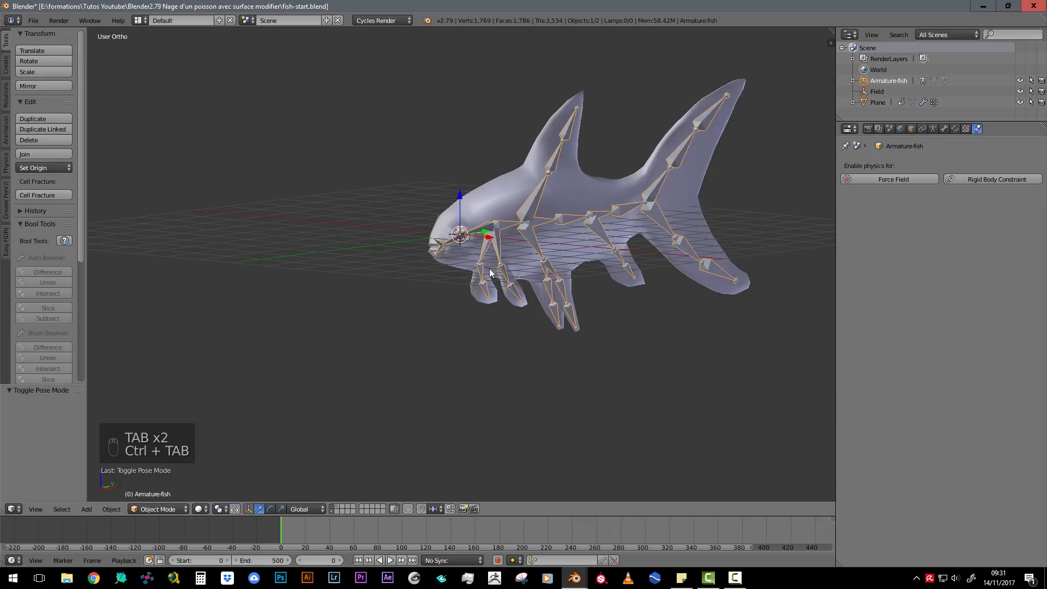
{"action": "middle_click_drag", "start_coordinate": [489, 268], "coordinate": [455, 260]}
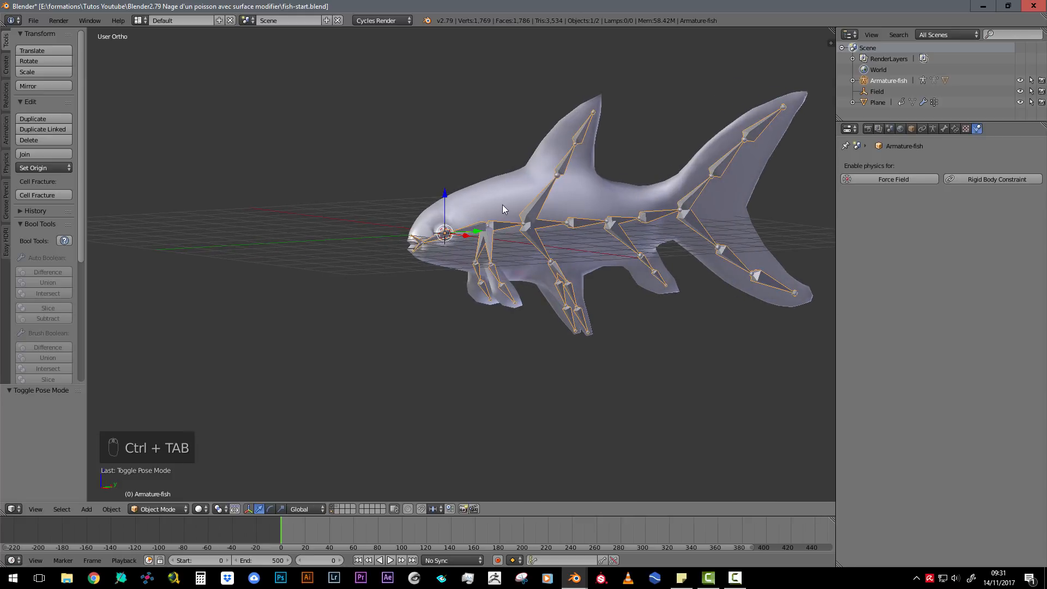
{"action": "right_click", "coordinate": [535, 205]}
{"action": "right_click", "coordinate": [534, 205]}
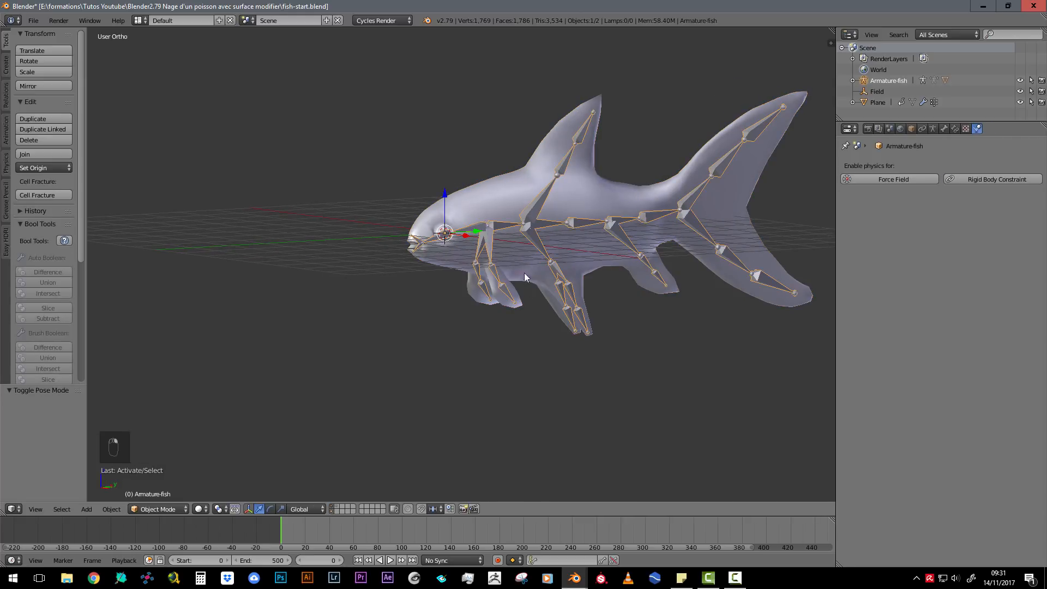
Show only the layer with the cloth plane and select the plane.
{"action": "middle_click_drag", "start_coordinate": [539, 307], "coordinate": [484, 312]}
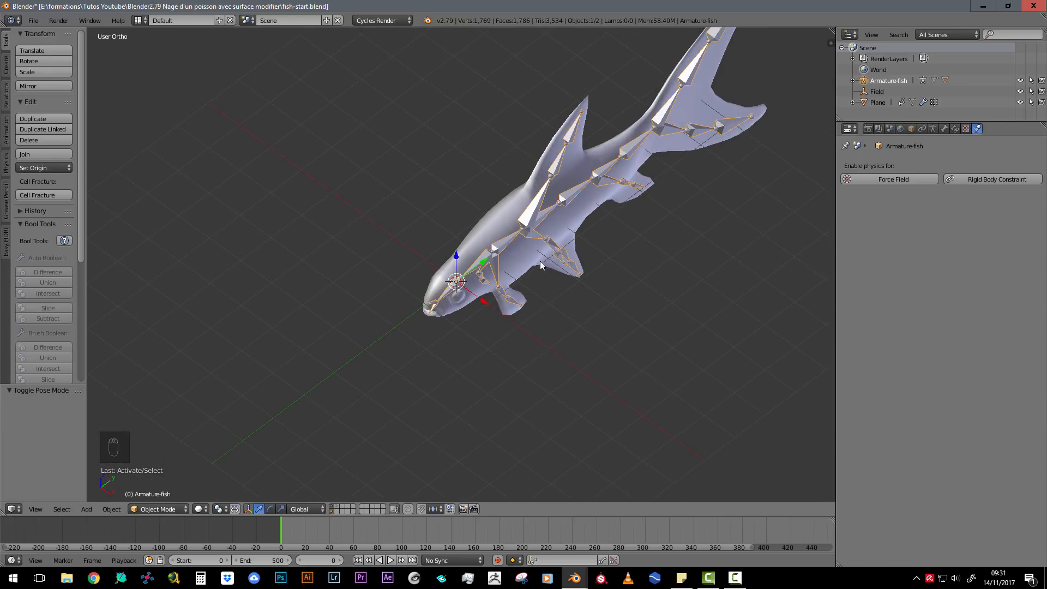
{"action": "left_click", "coordinate": [337, 507]}
{"action": "scroll", "coordinate": [450, 288], "scroll_direction": "down", "scroll_amount": 2}
{"action": "right_click", "coordinate": [476, 251]}
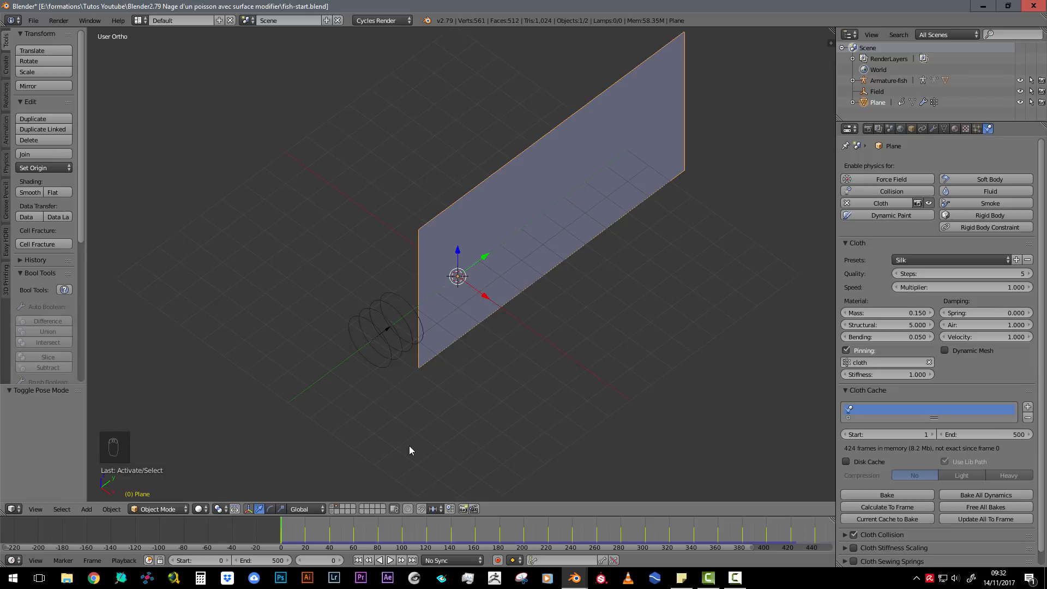
Play the cloth animation and check it from the top view, return to frame 0 and stop the playback.
{"action": "key", "text": "alt+a"}
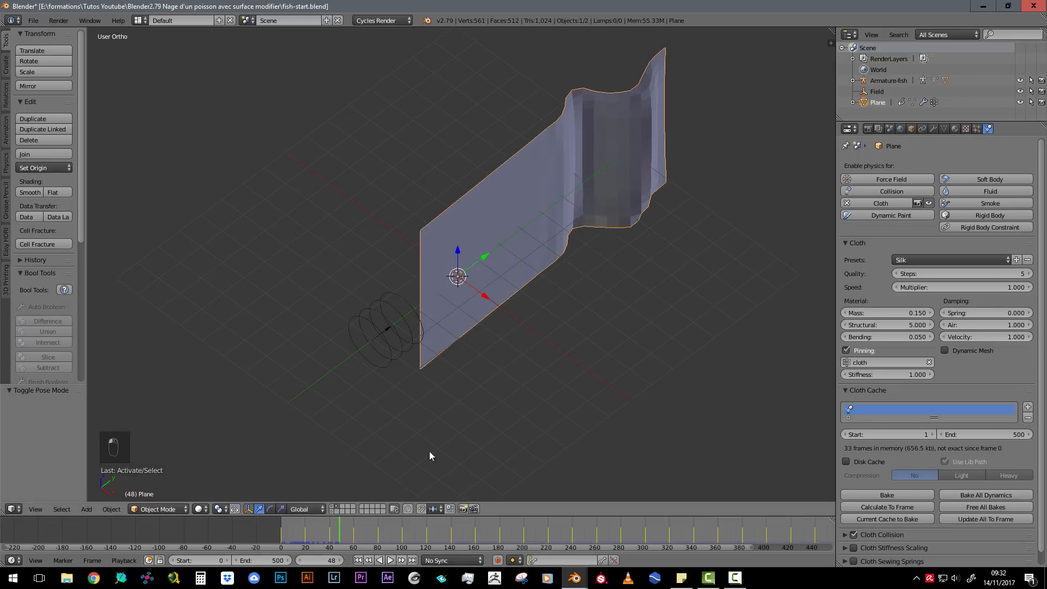
{"action": "key", "text": "KP_7"}
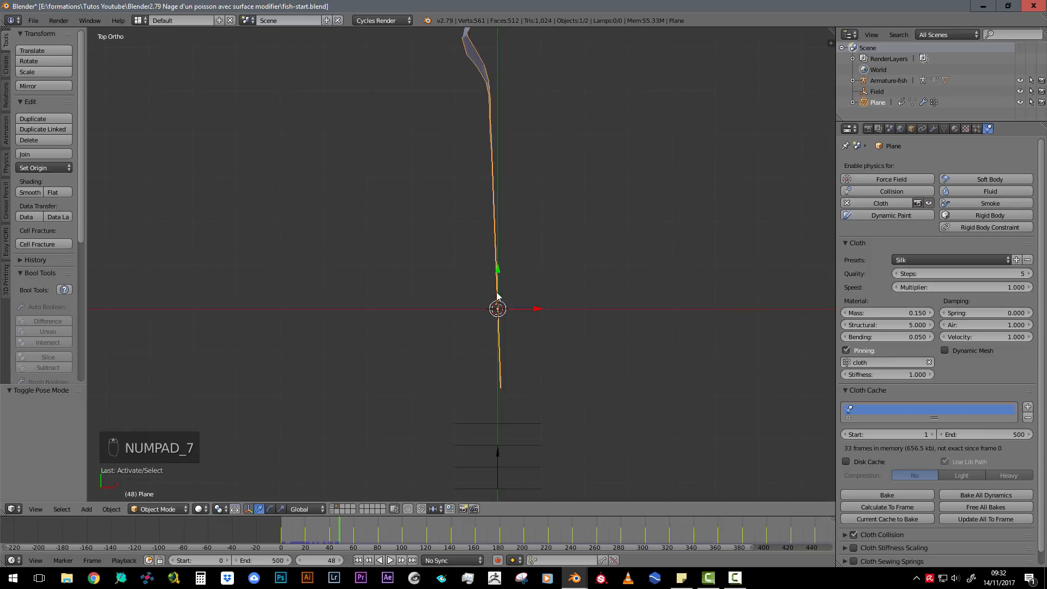
{"action": "scroll", "coordinate": [497, 297], "scroll_direction": "down", "scroll_amount": 2}
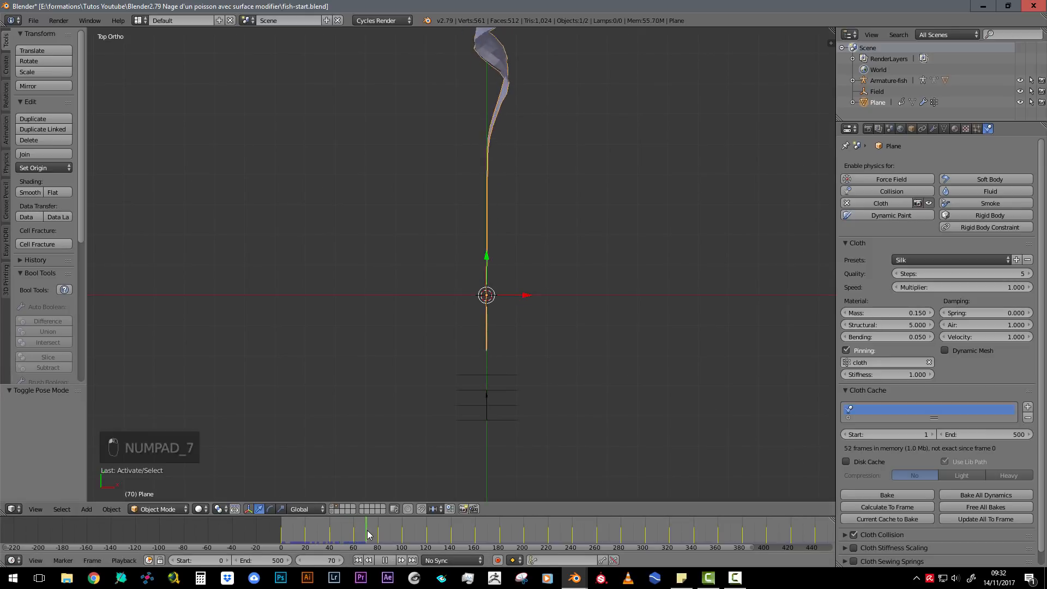
{"action": "left_click", "coordinate": [279, 538]}
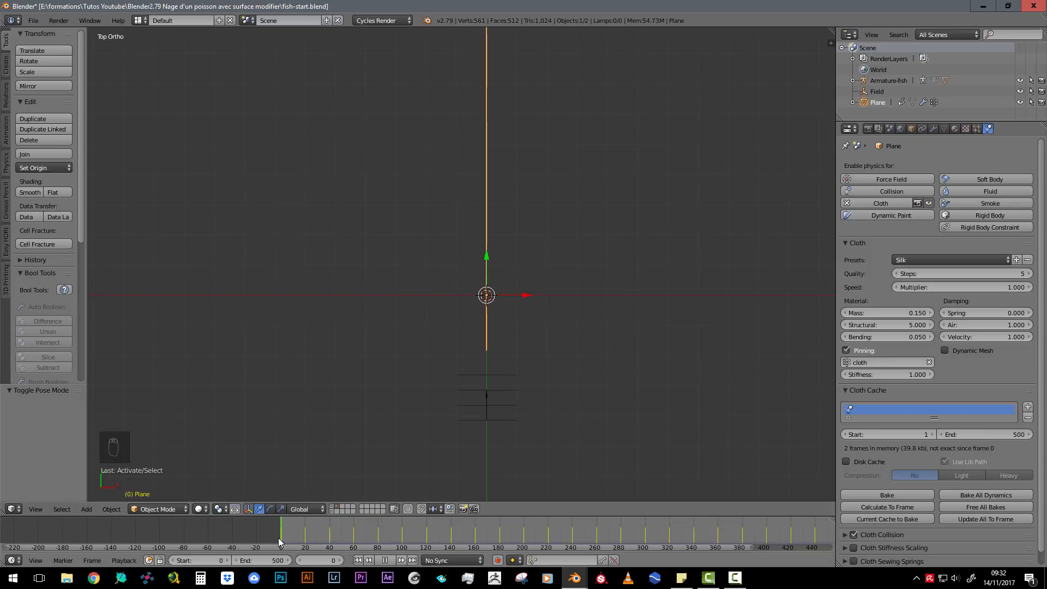
{"action": "key", "text": "Escape"}
Show the armature's layer as well and parent the fish armature to the cloth plane with the Object option.
{"action": "middle_click_drag", "start_coordinate": [414, 415], "coordinate": [453, 297]}
{"action": "left_click", "coordinate": [332, 507], "text": "shift"}
{"action": "right_click", "coordinate": [521, 220]}
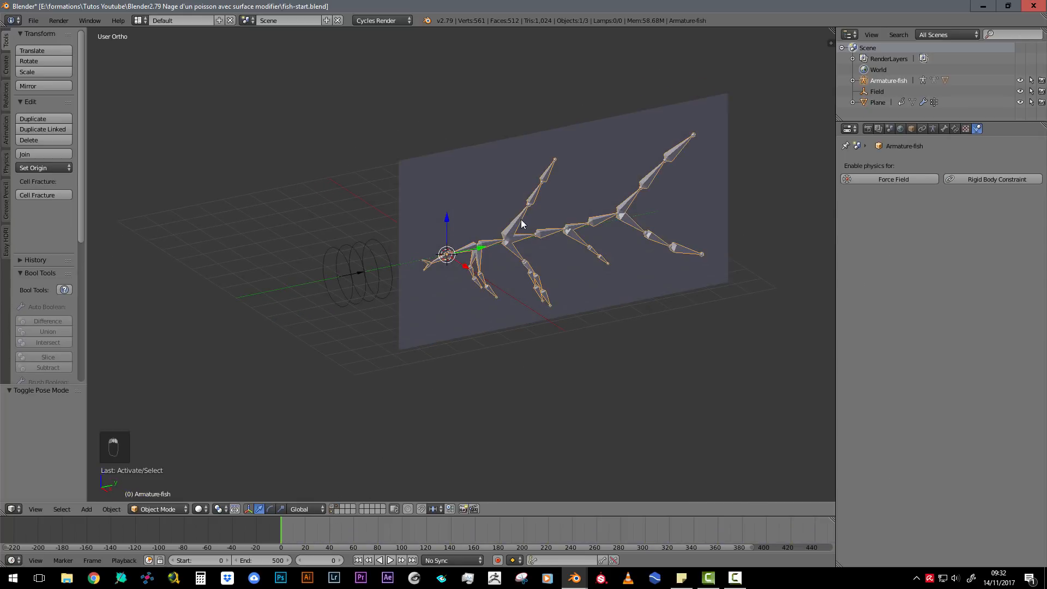
{"action": "right_click", "coordinate": [453, 155], "text": "shift"}
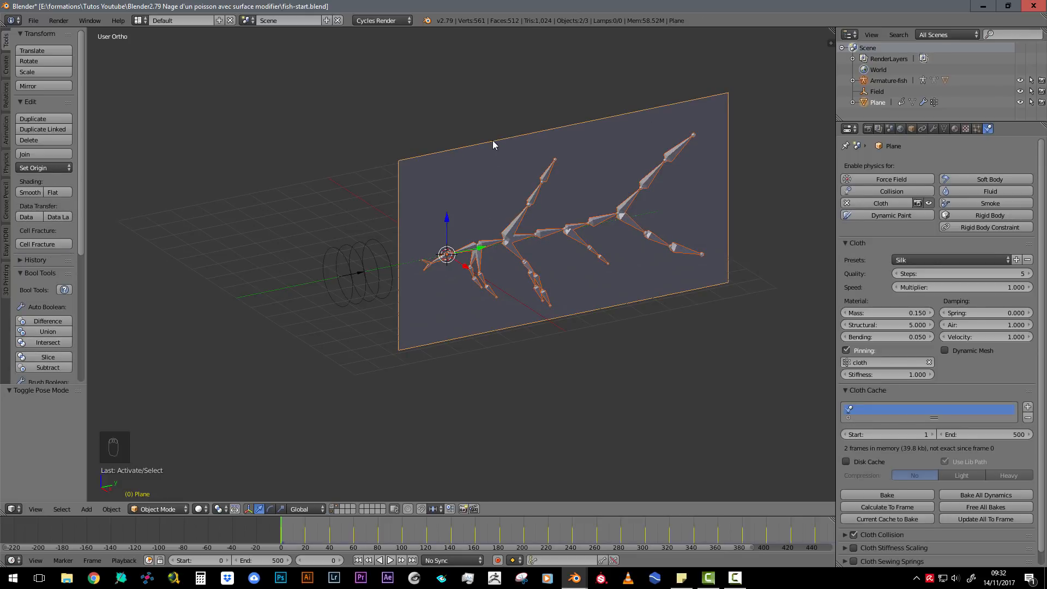
{"action": "key", "text": "ctrl+p"}
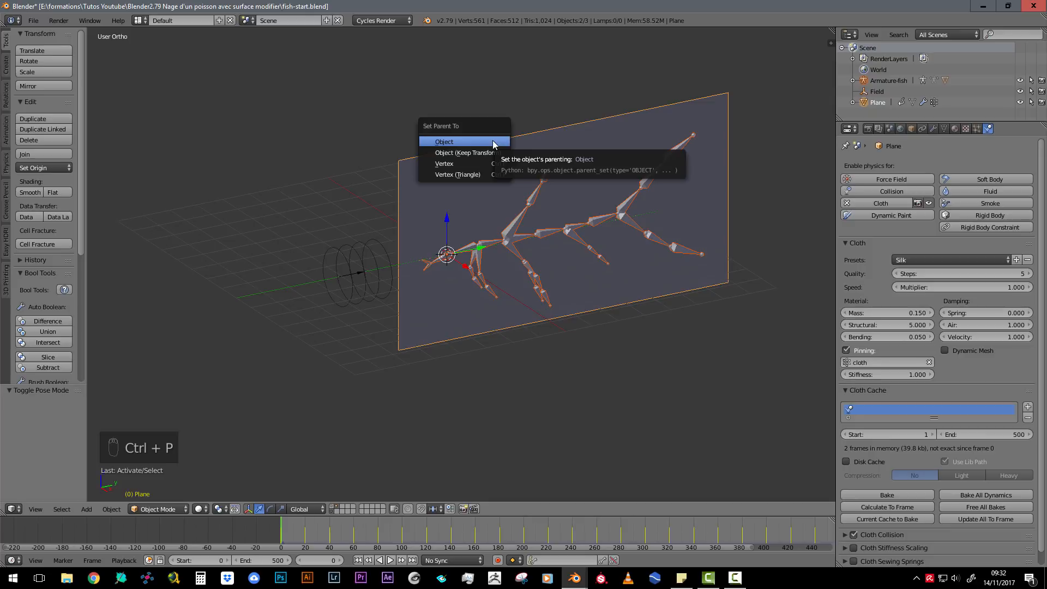
{"action": "left_click", "coordinate": [493, 141]}
Show the fish mesh's layer together with the armature and the cloth plane.
{"action": "middle_click_drag", "start_coordinate": [447, 242], "coordinate": [499, 279]}
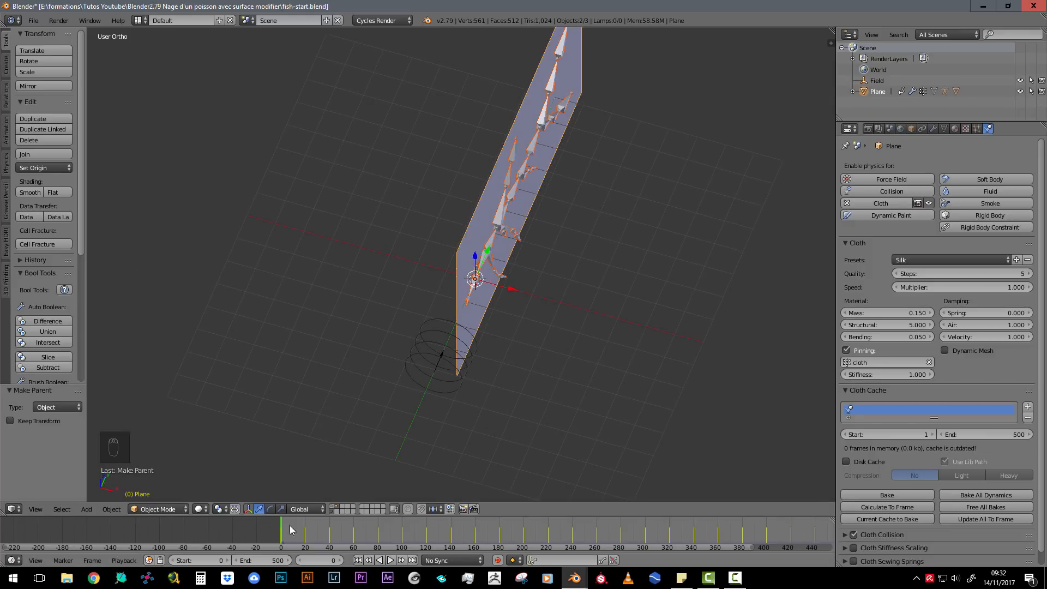
{"action": "left_click", "coordinate": [332, 507], "text": "shift"}
{"action": "middle_click_drag", "start_coordinate": [418, 382], "coordinate": [406, 359]}
{"action": "scroll", "coordinate": [405, 358], "scroll_direction": "up", "scroll_amount": 2}
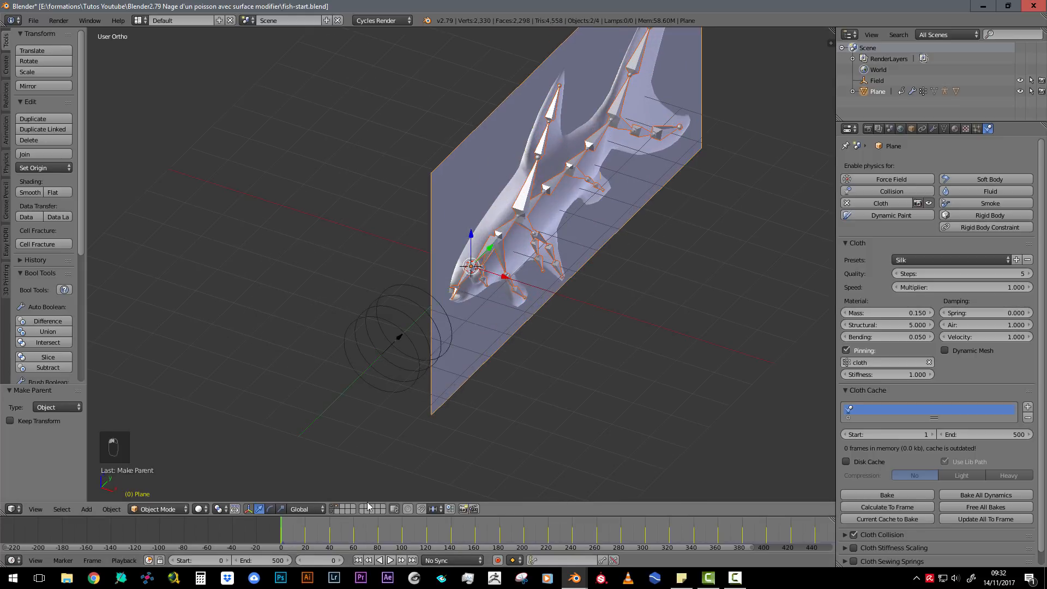
Play the animation from frame 0, inspect how the fish and armature move with the plane, and stop the playback.
{"action": "key", "text": "alt+a"}
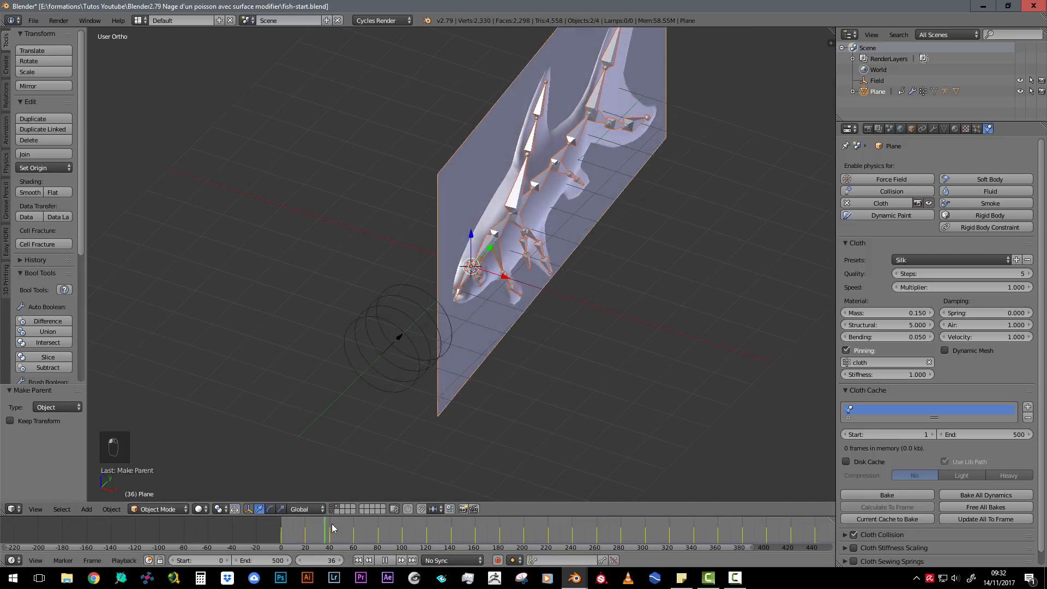
{"action": "left_click", "coordinate": [282, 532]}
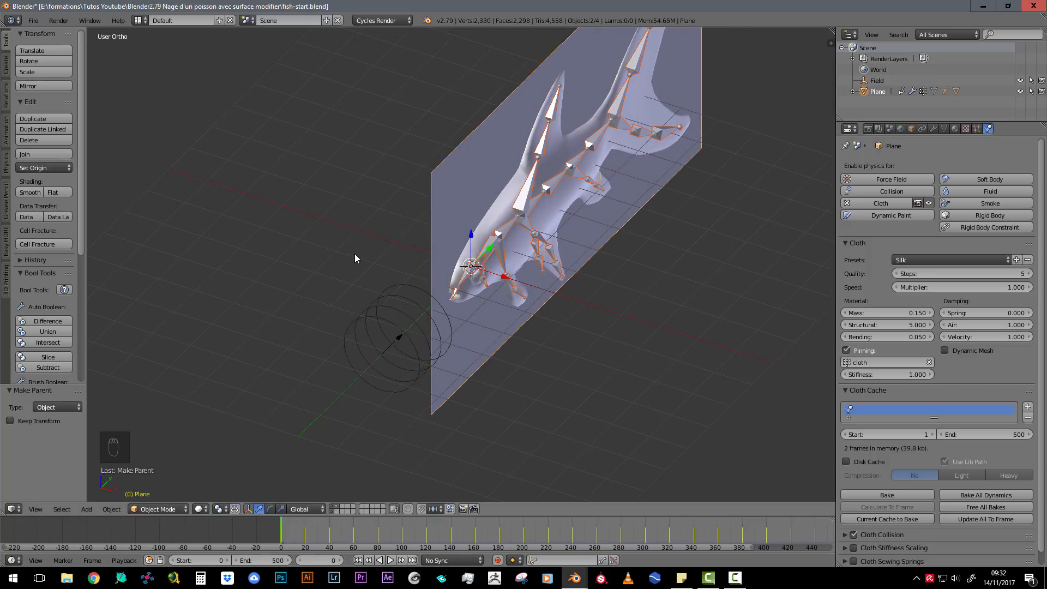
{"action": "key", "text": "alt+a"}
{"action": "middle_click_drag", "start_coordinate": [381, 246], "coordinate": [620, 294]}
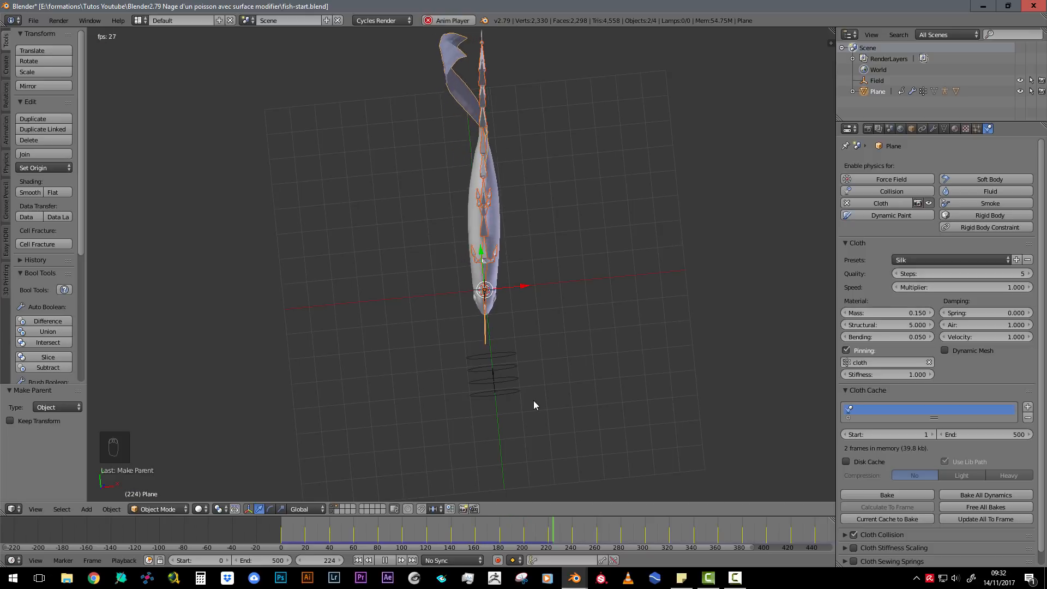
{"action": "middle_click_drag", "start_coordinate": [533, 400], "coordinate": [455, 354]}
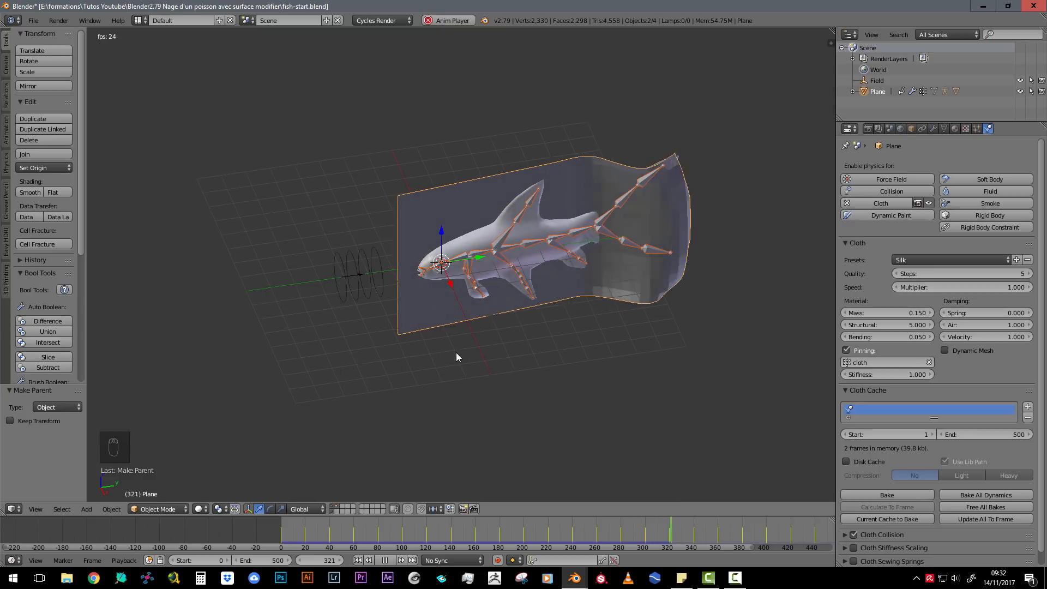
{"action": "key", "text": "Escape"}
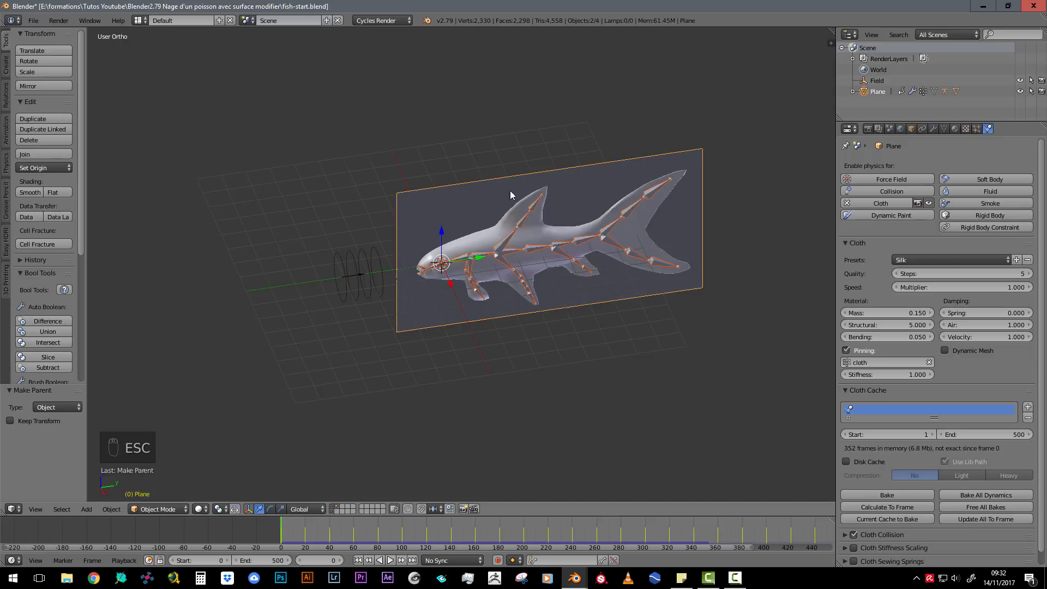
Remove the Surface Deform modifier from the fish mesh and briefly play the animation to check it.
{"action": "right_click", "coordinate": [485, 236]}
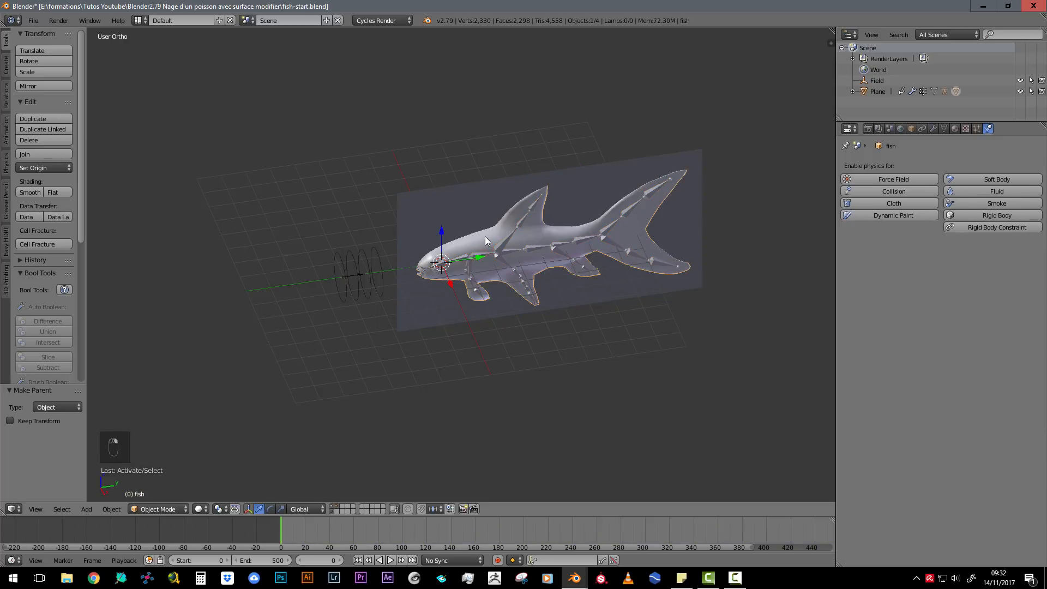
{"action": "scroll", "coordinate": [542, 330], "scroll_direction": "up", "scroll_amount": 3}
{"action": "middle_click_drag", "start_coordinate": [521, 279], "coordinate": [402, 282], "text": "shift"}
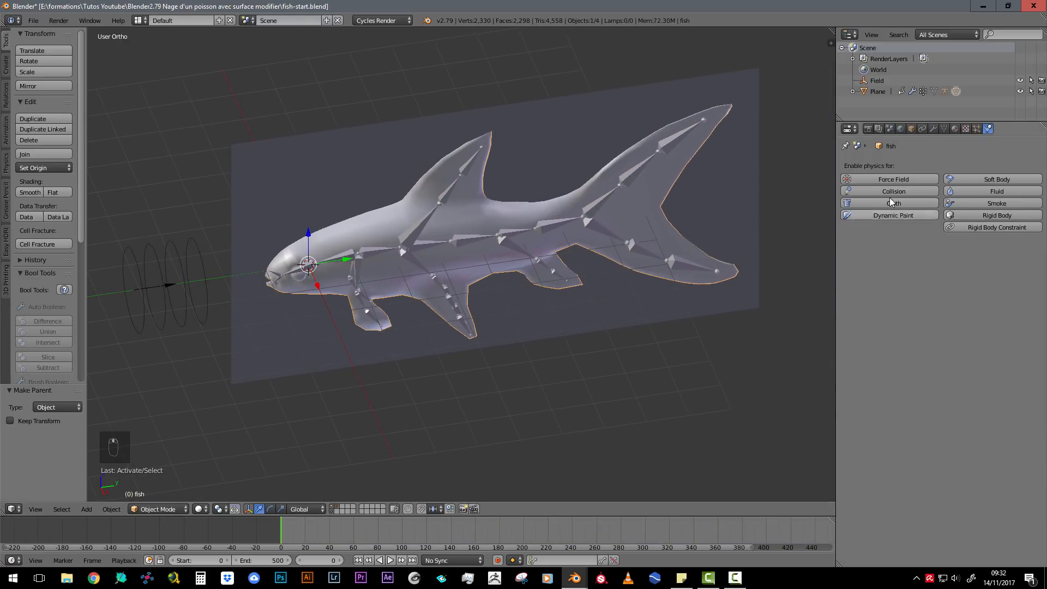
{"action": "left_click", "coordinate": [933, 127]}
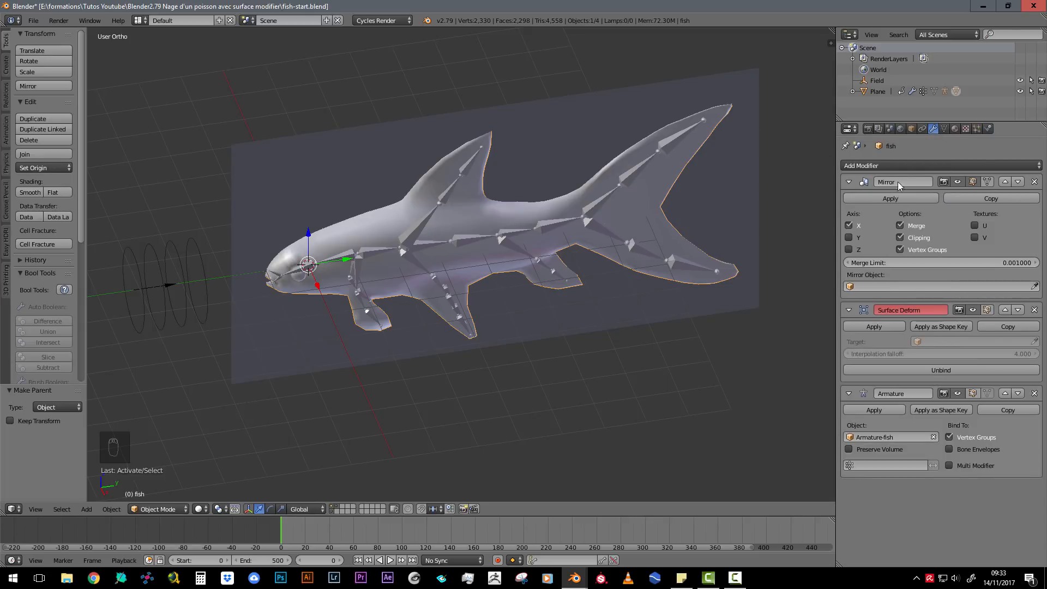
{"action": "left_click", "coordinate": [1034, 310]}
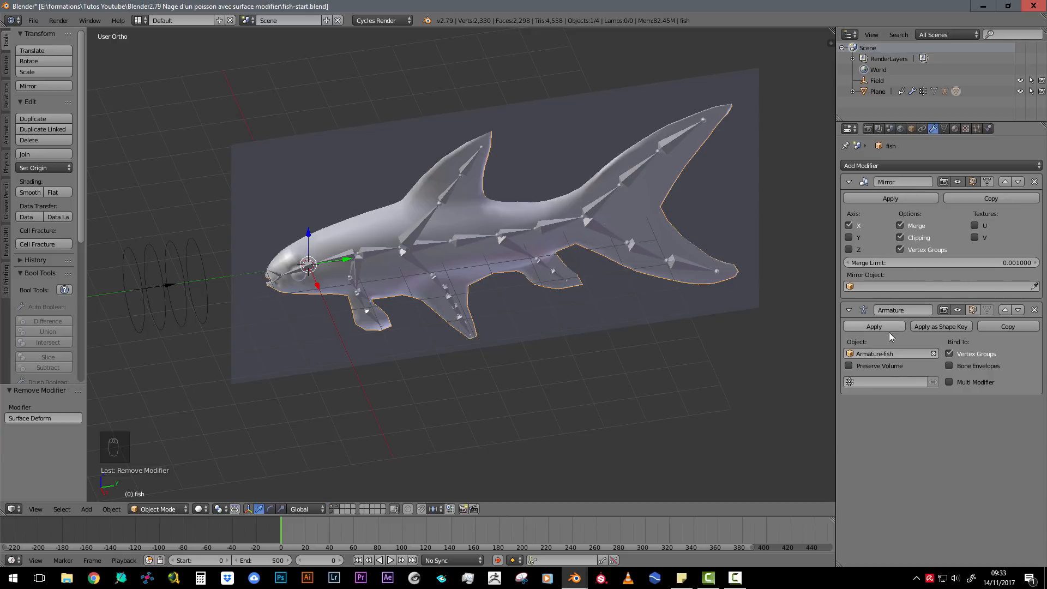
{"action": "key", "text": "alt+a"}
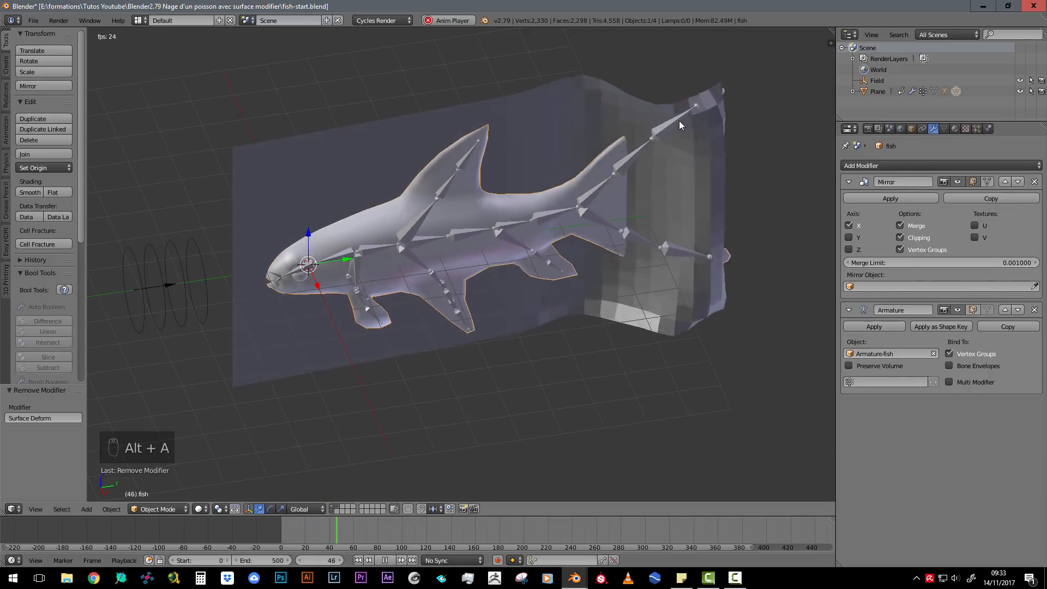
{"action": "key", "text": "Escape"}
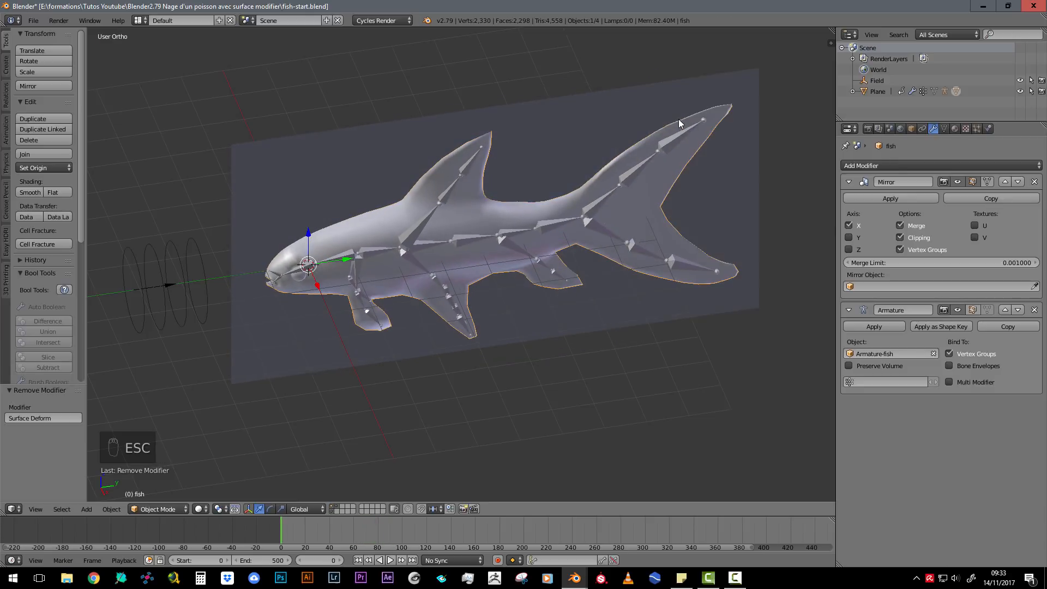
Add a new Surface Deform modifier to the fish, below its Armature modifier.
{"action": "left_click", "coordinate": [928, 165]}
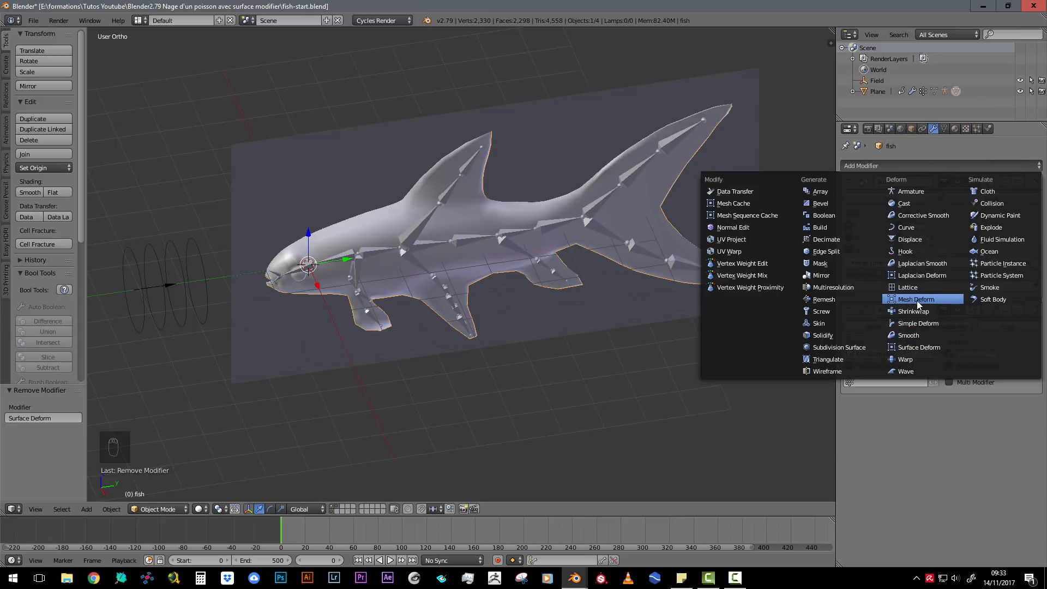
{"action": "left_click", "coordinate": [917, 342]}
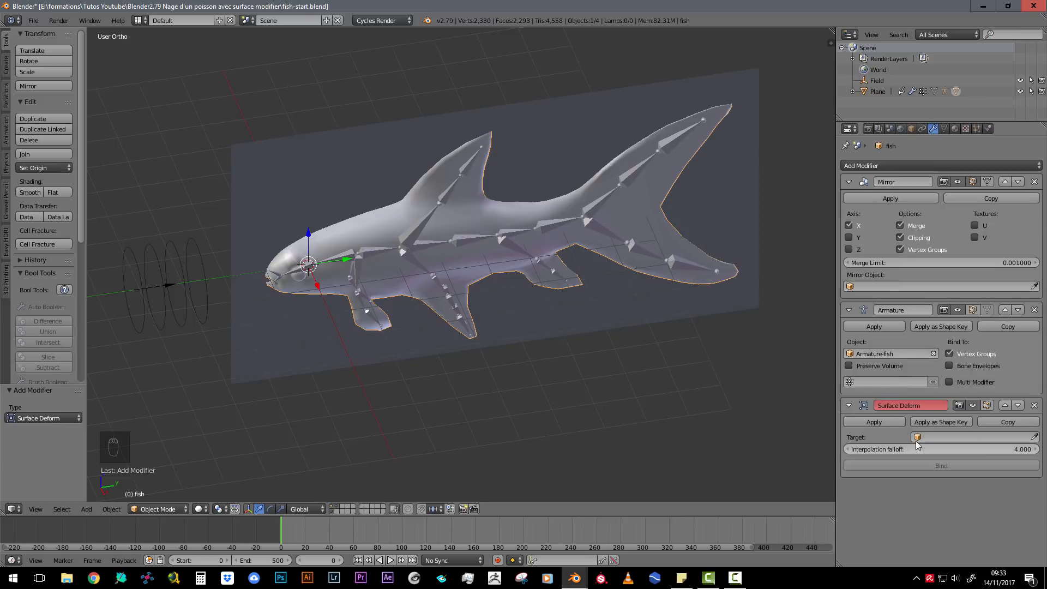
Move the Surface Deform modifier above the Armature modifier, set its target to Plane, and bind it.
{"action": "left_click", "coordinate": [1004, 404]}
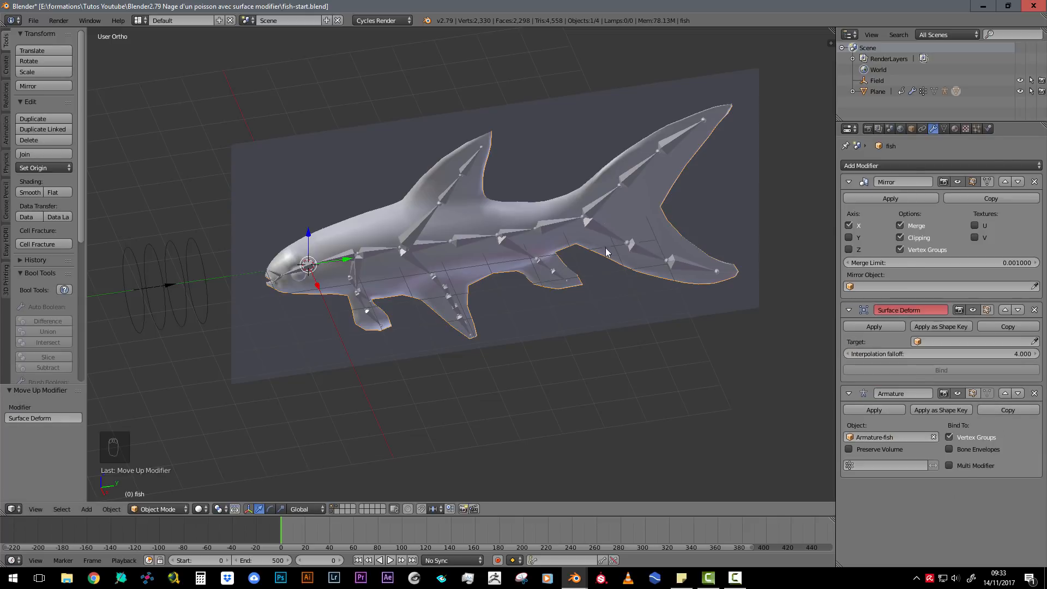
{"action": "left_click", "coordinate": [1034, 341]}
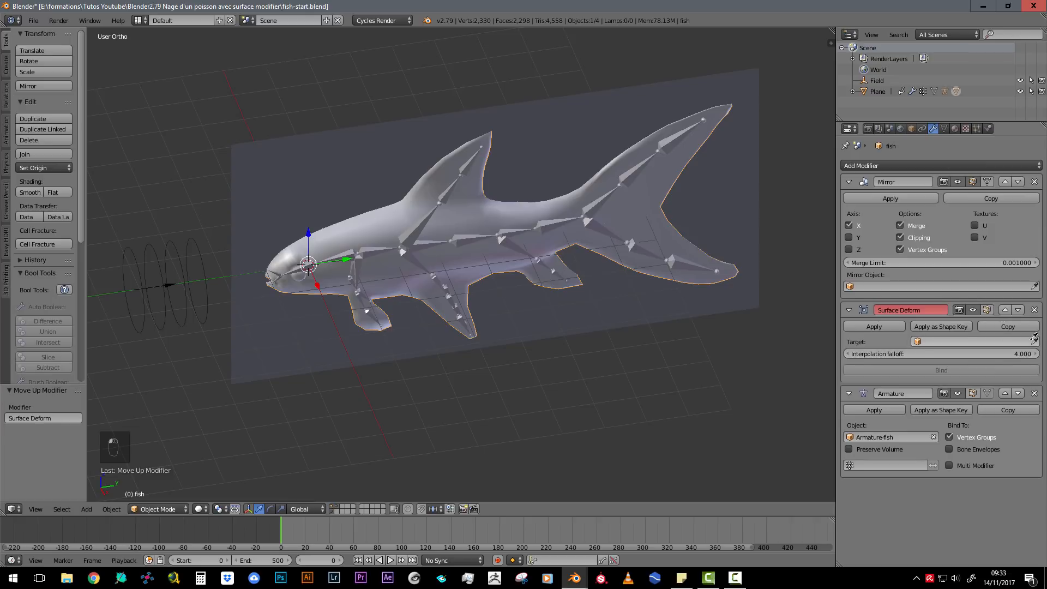
{"action": "left_click", "coordinate": [562, 116]}
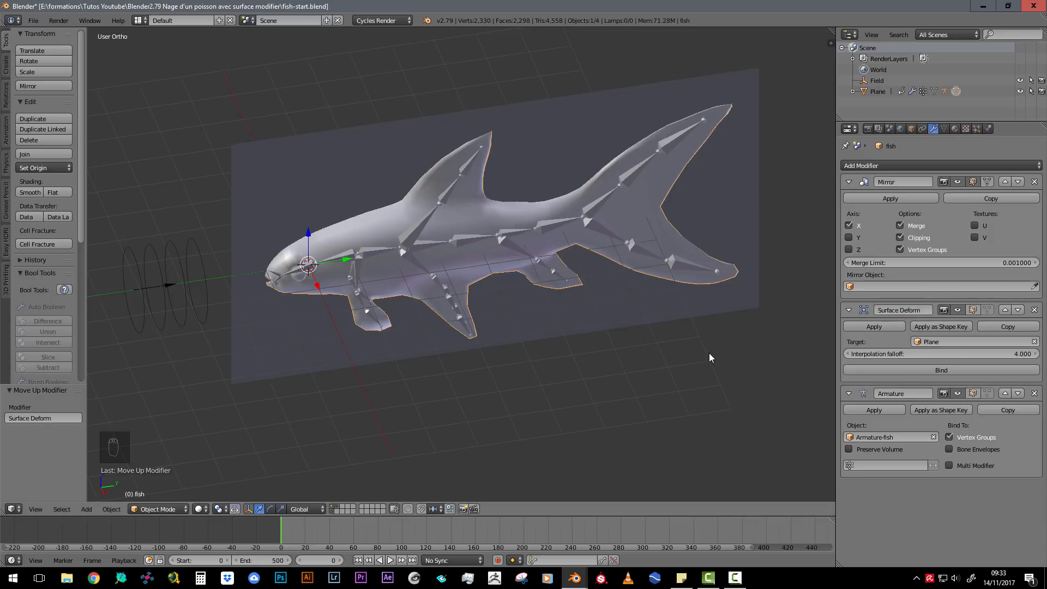
{"action": "left_click", "coordinate": [949, 369]}
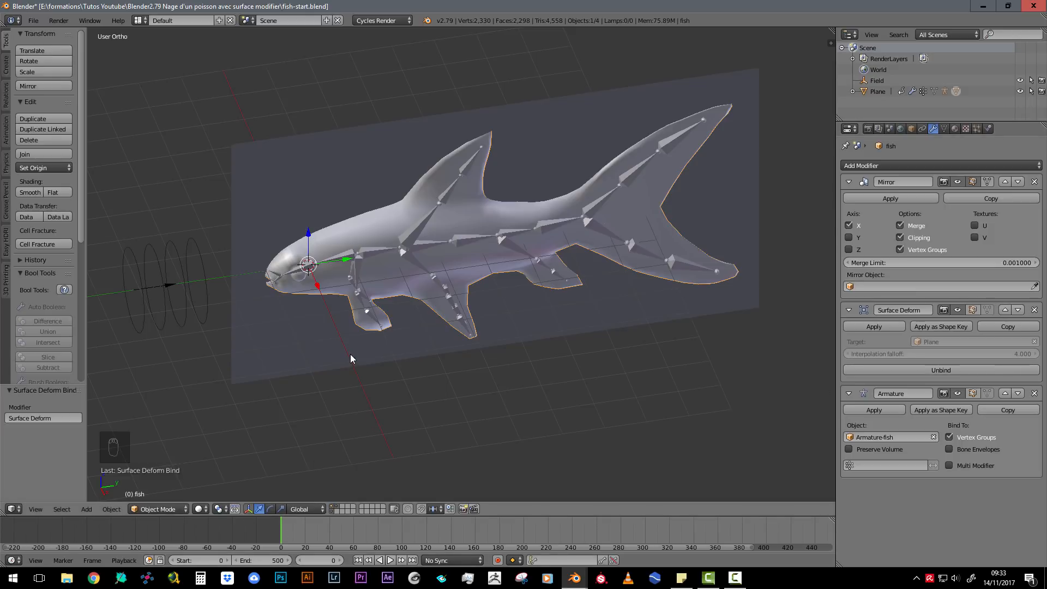
Play the animation with only the fish mesh shown, inspect its swimming motion from several angles, and stop the playback.
{"action": "key", "text": "alt+a"}
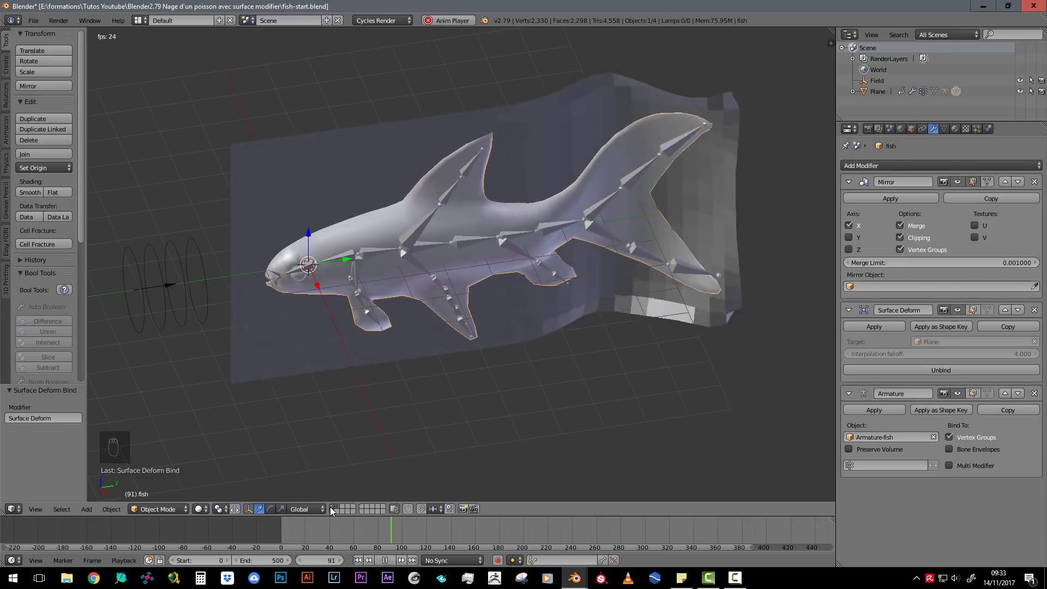
{"action": "key", "text": "KP_Divide"}
{"action": "middle_click_drag", "start_coordinate": [297, 364], "coordinate": [399, 436]}
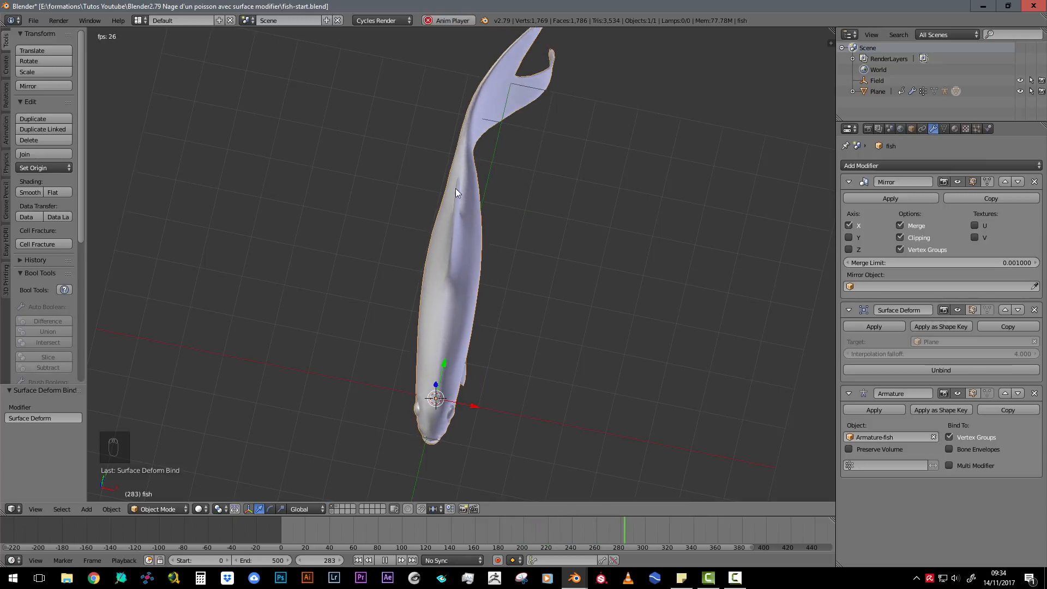
{"action": "middle_click_drag", "start_coordinate": [560, 117], "coordinate": [381, 314]}
{"action": "key", "text": "Escape"}
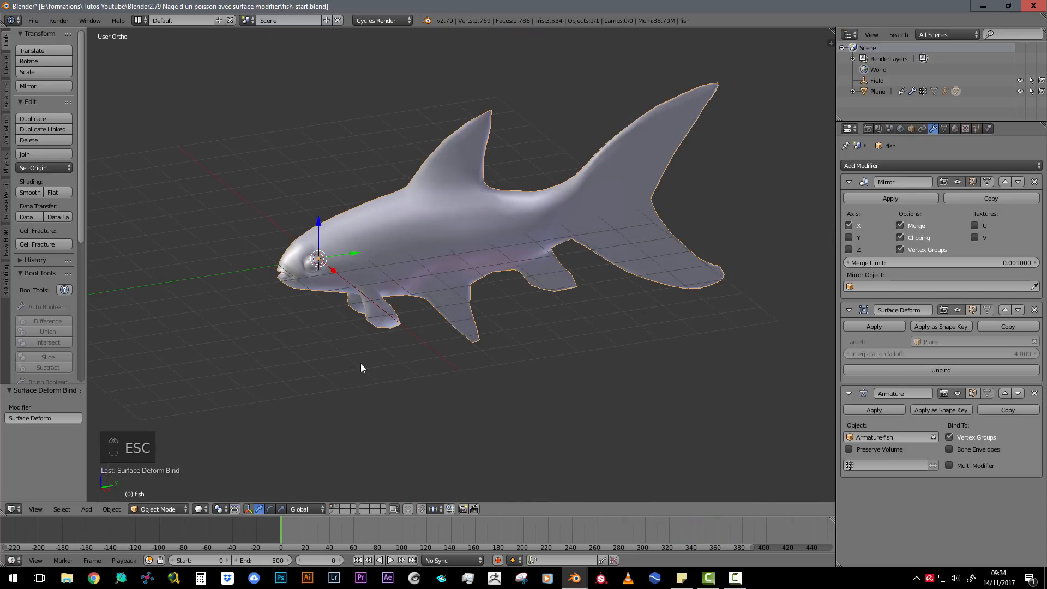
{"action": "middle_click_drag", "start_coordinate": [357, 383], "coordinate": [410, 392]}
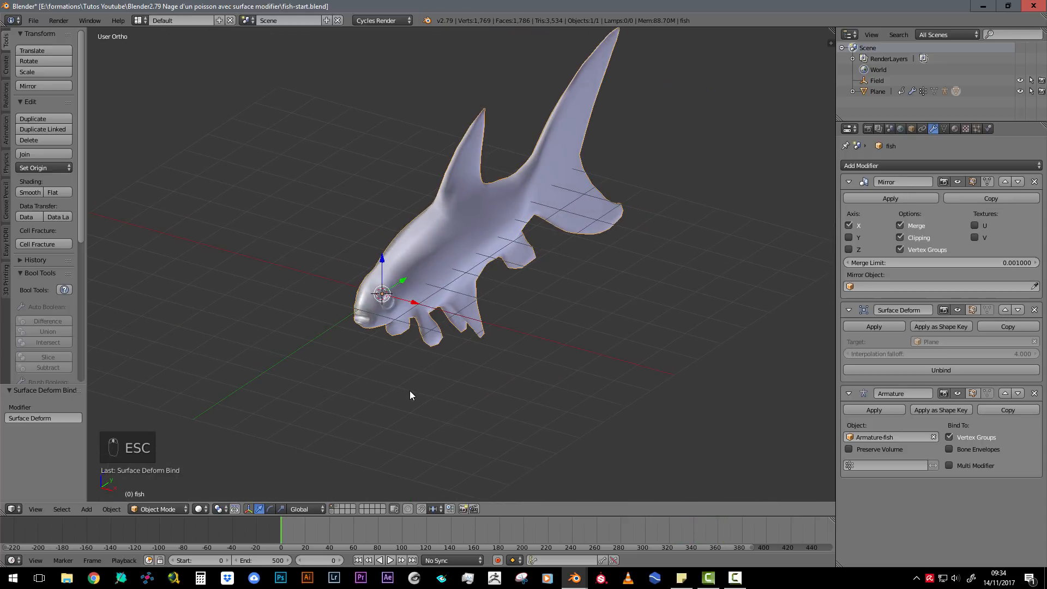
Show only the layers holding the fish mesh and its armature, leaving the cloth plane hidden.
{"action": "left_click", "coordinate": [336, 508], "text": "shift"}
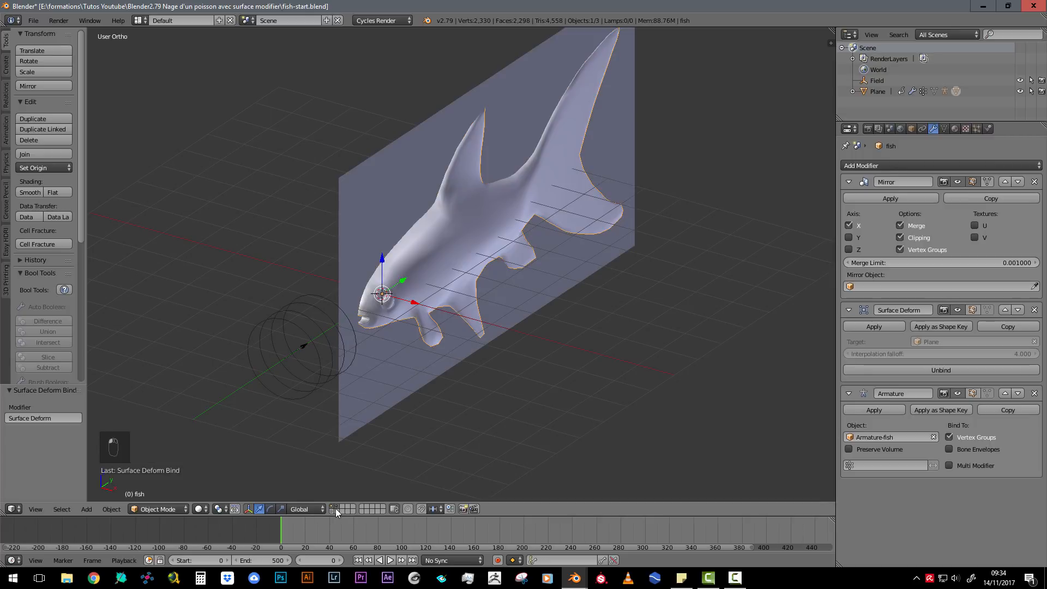
{"action": "left_click", "coordinate": [332, 511]}
{"action": "left_click", "coordinate": [330, 506], "text": "shift"}
{"action": "scroll", "coordinate": [387, 445], "scroll_direction": "up", "scroll_amount": 3}
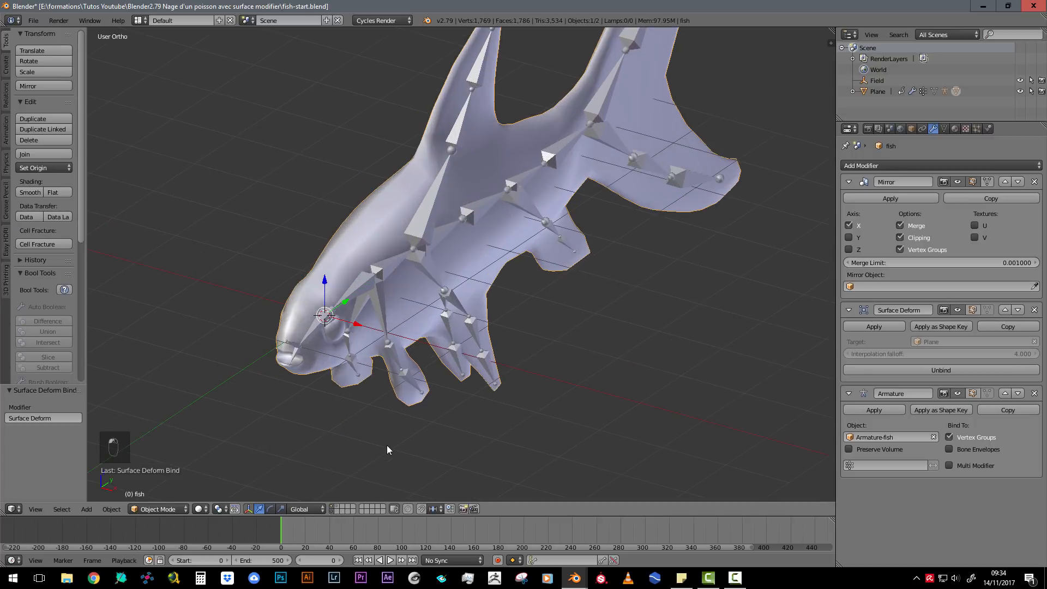
Select the fish armature and switch it to Pose Mode with the left front fin's upper bone (Bone_L.001) selected.
{"action": "middle_click_drag", "start_coordinate": [387, 445], "coordinate": [521, 305], "text": "shift"}
{"action": "right_click", "coordinate": [469, 300]}
{"action": "middle_click_drag", "start_coordinate": [508, 369], "coordinate": [526, 305]}
{"action": "key", "text": "Tab"}
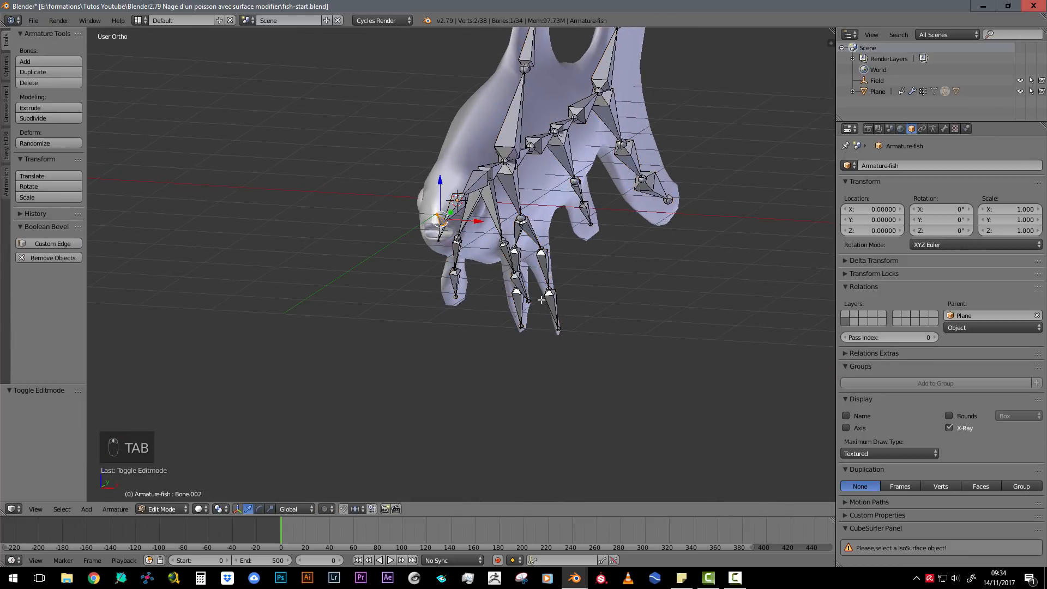
{"action": "scroll", "coordinate": [529, 274], "scroll_direction": "up", "scroll_amount": 2}
{"action": "right_click", "coordinate": [532, 253]}
{"action": "right_click", "coordinate": [526, 252]}
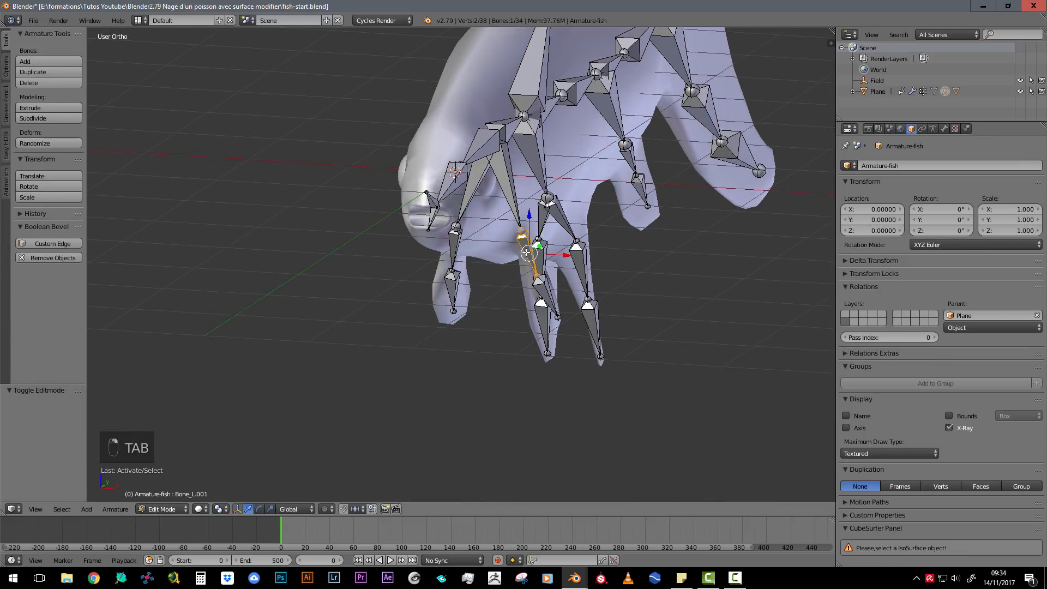
{"action": "middle_click_drag", "start_coordinate": [426, 385], "coordinate": [448, 340]}
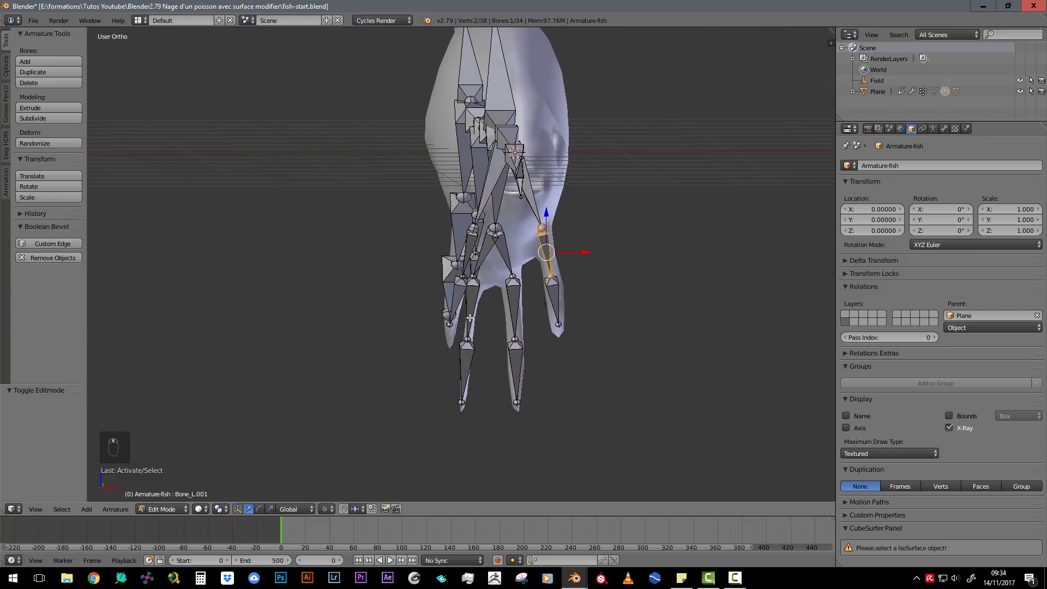
{"action": "key", "text": "Tab"}
{"action": "key", "text": "ctrl+Tab"}
{"action": "middle_click_drag", "start_coordinate": [544, 281], "coordinate": [359, 345]}
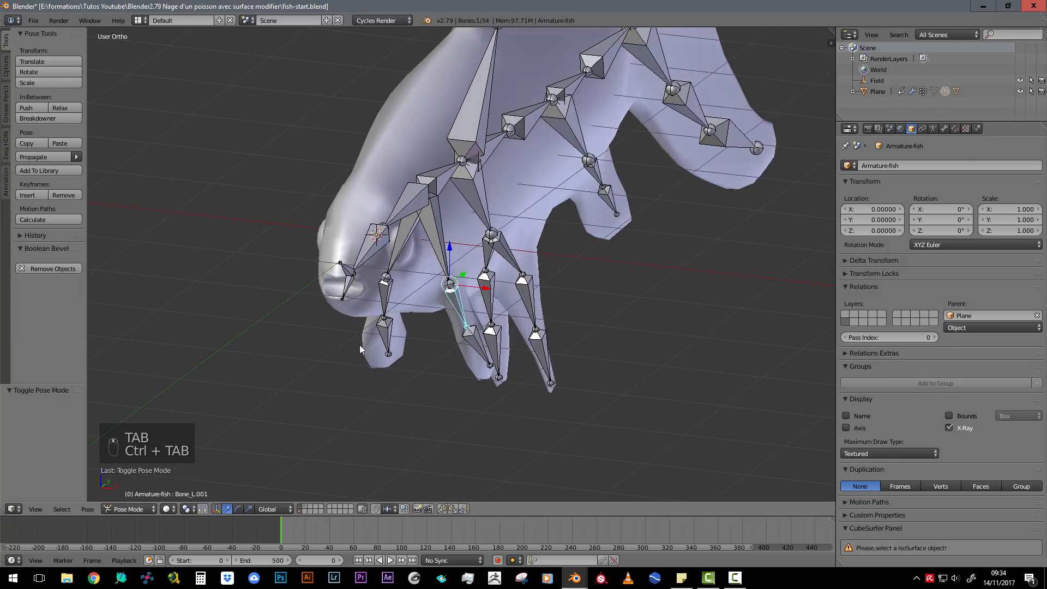
{"action": "middle_click_drag", "start_coordinate": [154, 478], "coordinate": [368, 372]}
{"action": "key", "text": "KP_1"}
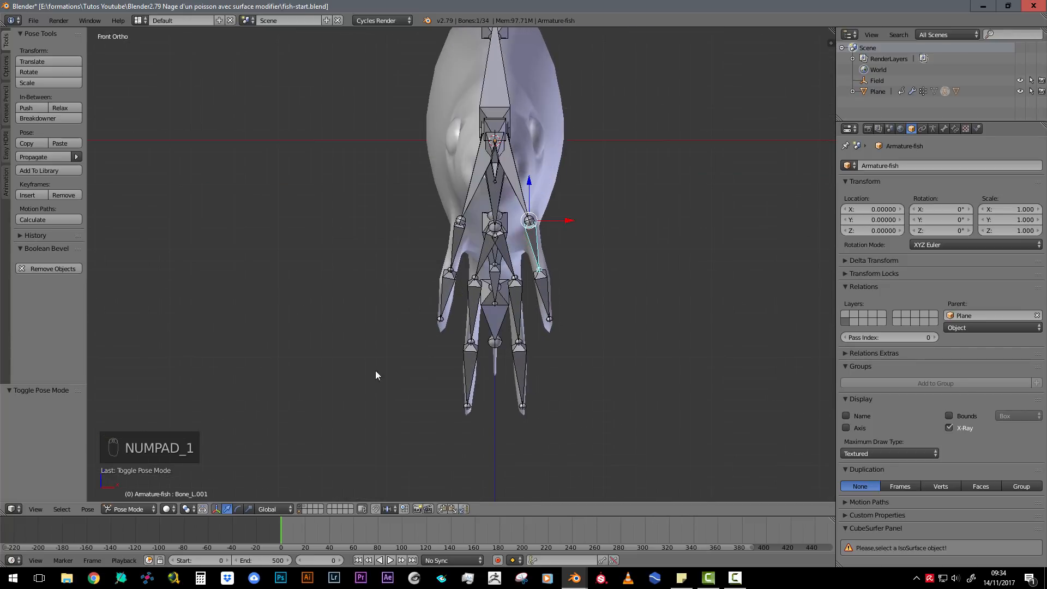
{"action": "key", "text": "r"}
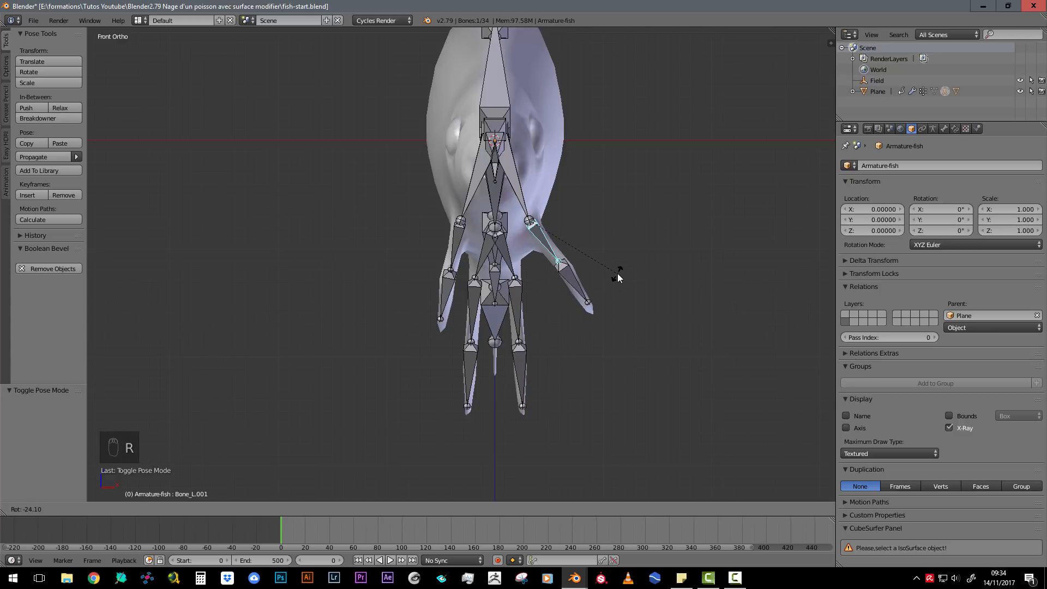
{"action": "right_click", "coordinate": [616, 275]}
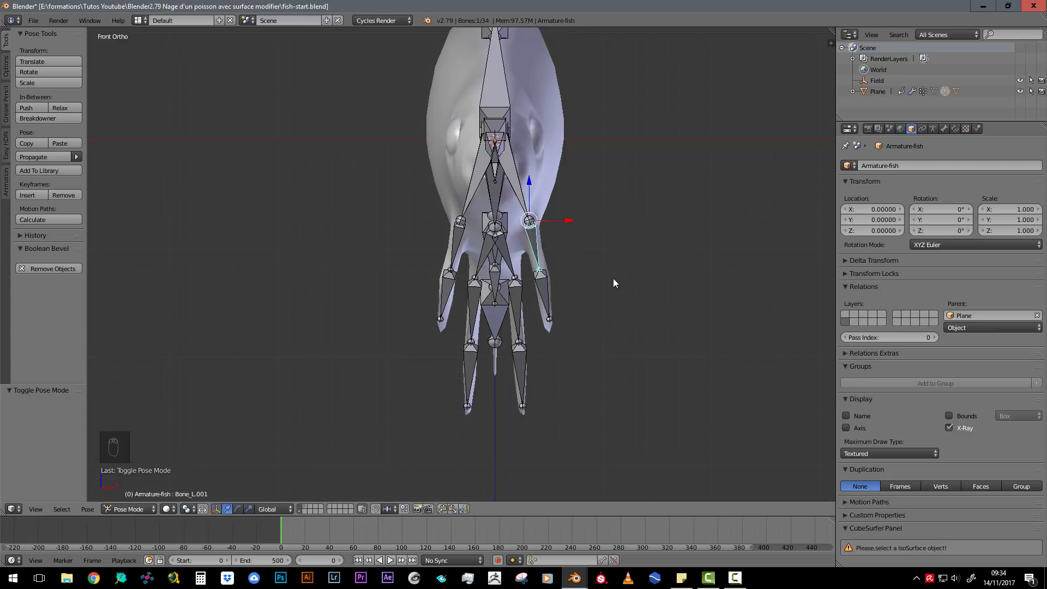
Add the opposite front fin's upper bone and both jaw bones to the selection and insert a Rotation keyframe at frame 0.
{"action": "right_click", "coordinate": [458, 243], "text": "shift"}
{"action": "middle_click_drag", "start_coordinate": [458, 243], "coordinate": [258, 218]}
{"action": "right_click", "coordinate": [233, 218], "text": "shift"}
{"action": "right_click", "coordinate": [231, 196], "text": "shift"}
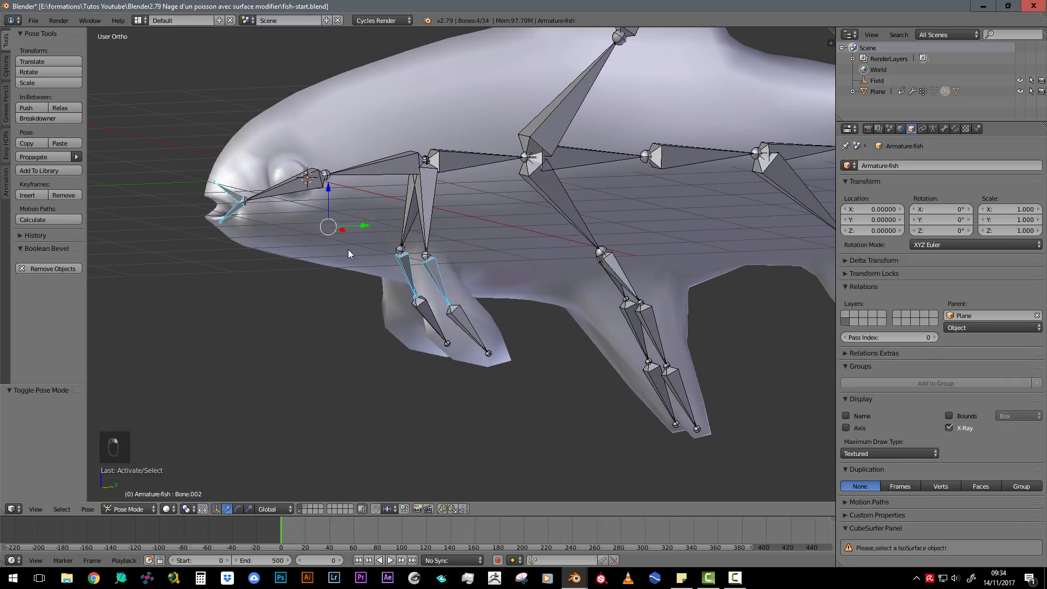
{"action": "key", "text": "KP_1"}
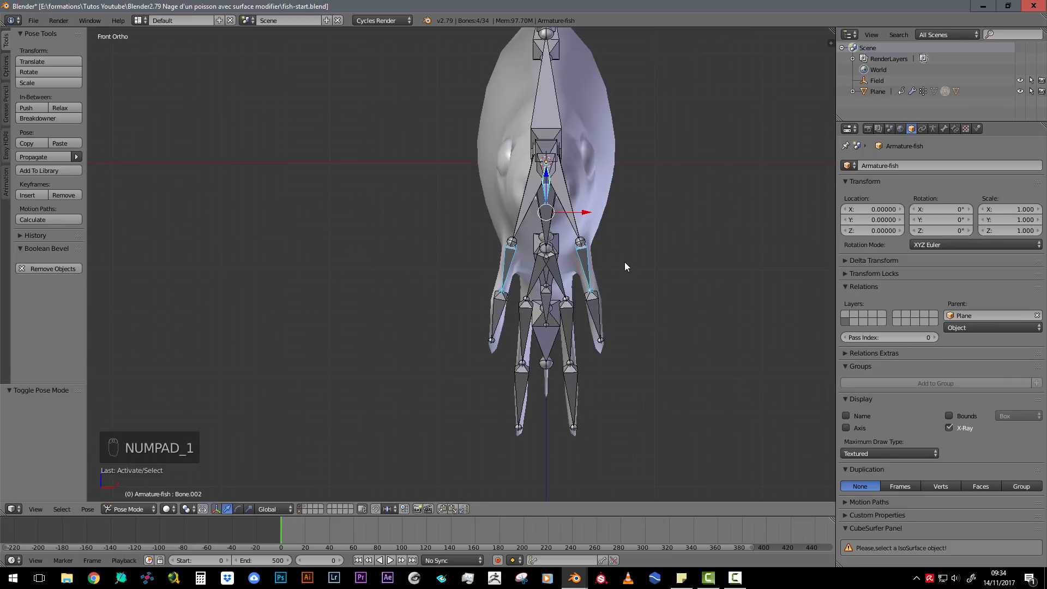
{"action": "key", "text": "i"}
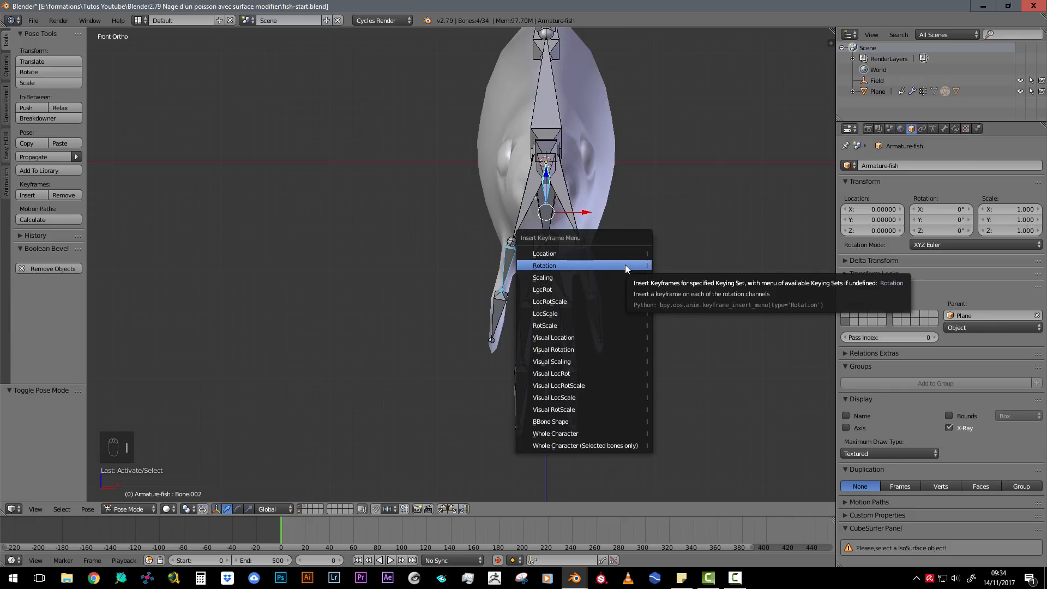
{"action": "left_click", "coordinate": [624, 263]}
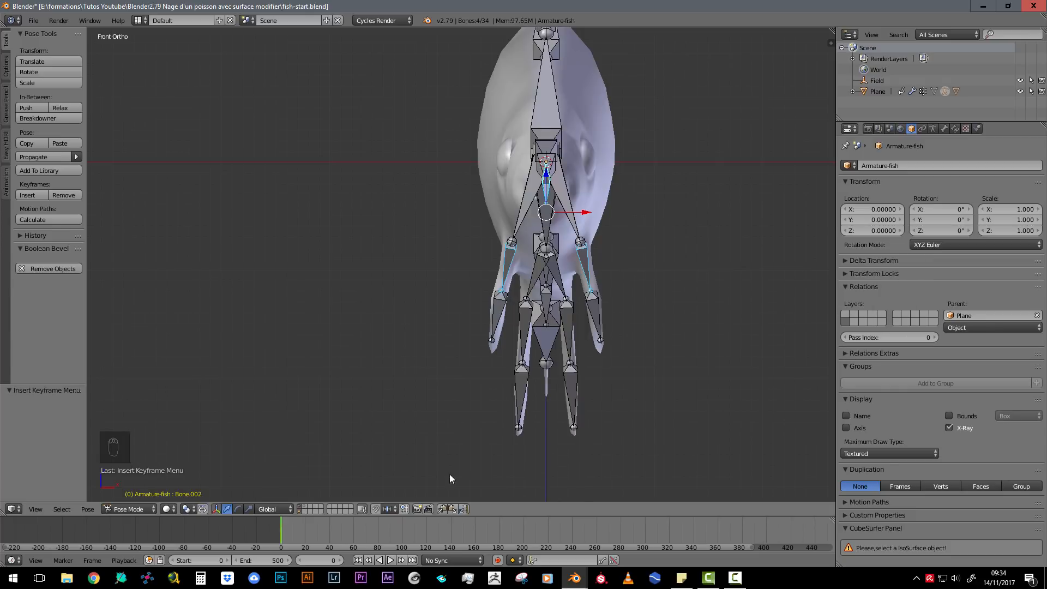
At frame 10, close the mouth in side view by rotating the upper jaw bone about -18.6° and the lower jaw bone about 18.2°.
{"action": "left_click", "coordinate": [293, 525]}
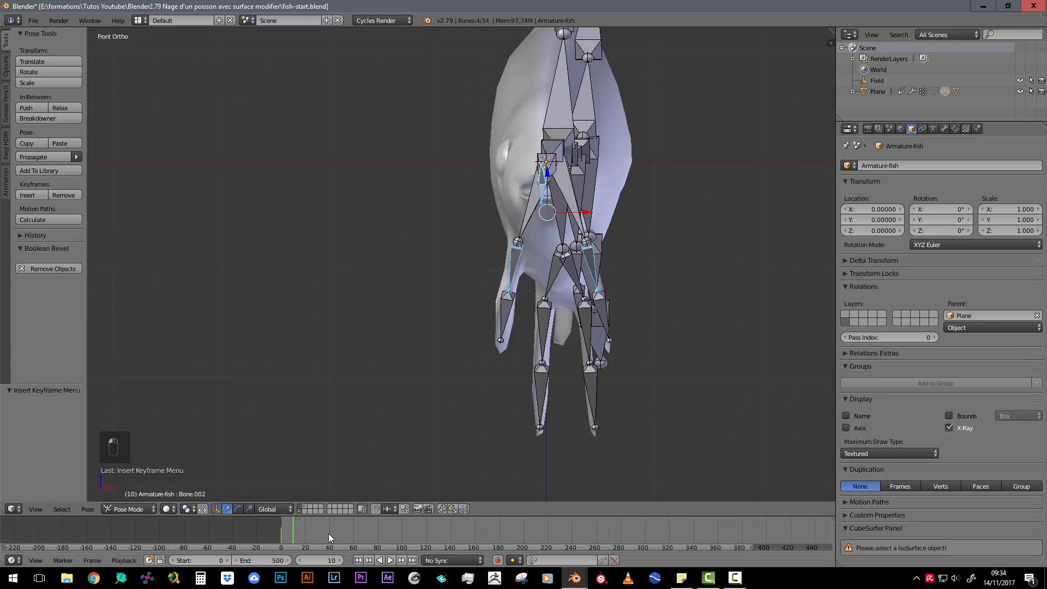
{"action": "middle_click_drag", "start_coordinate": [628, 239], "coordinate": [322, 229]}
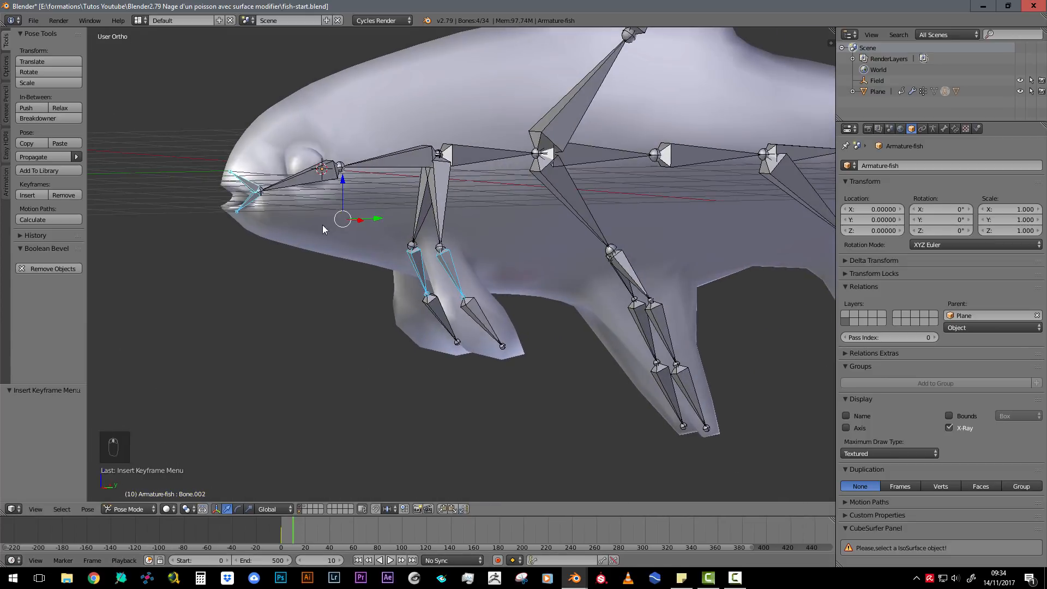
{"action": "right_click", "coordinate": [243, 206]}
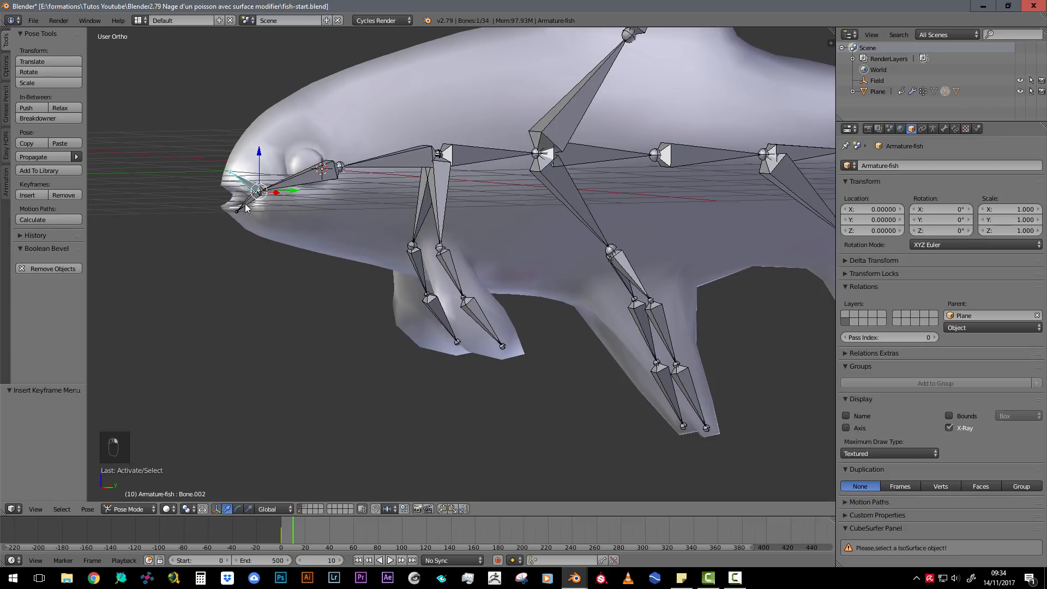
{"action": "key", "text": "KP_3"}
{"action": "key", "text": "r"}
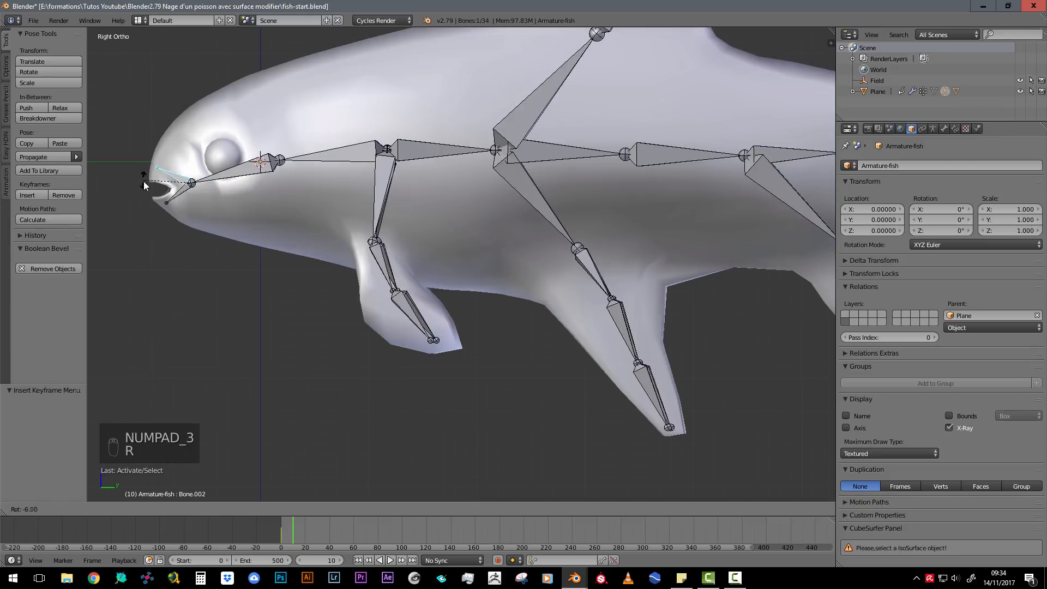
{"action": "left_click", "coordinate": [172, 200]}
{"action": "right_click", "coordinate": [172, 198]}
{"action": "key", "text": "r"}
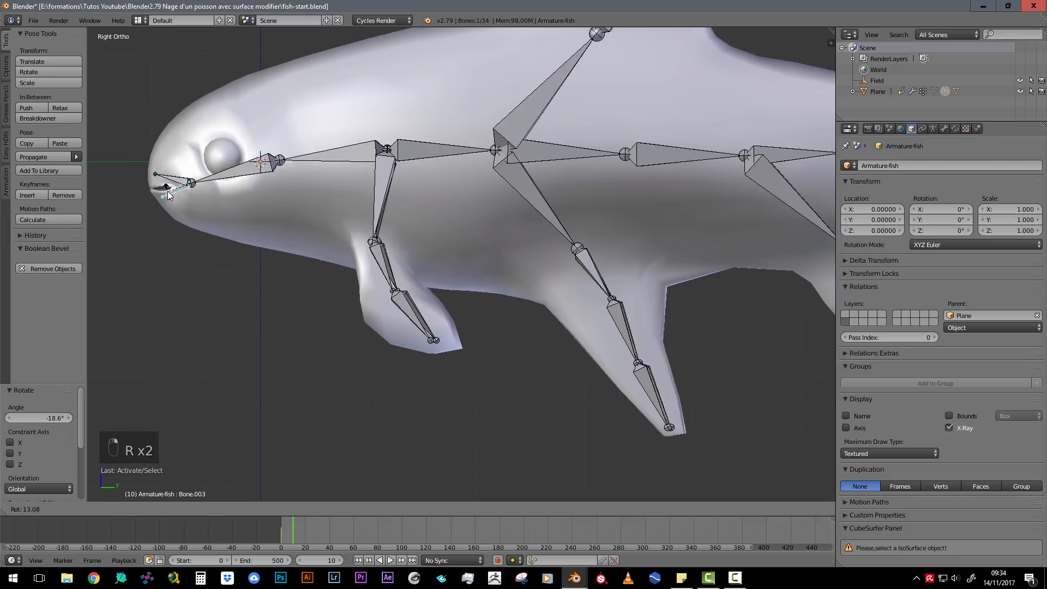
{"action": "left_click", "coordinate": [166, 189]}
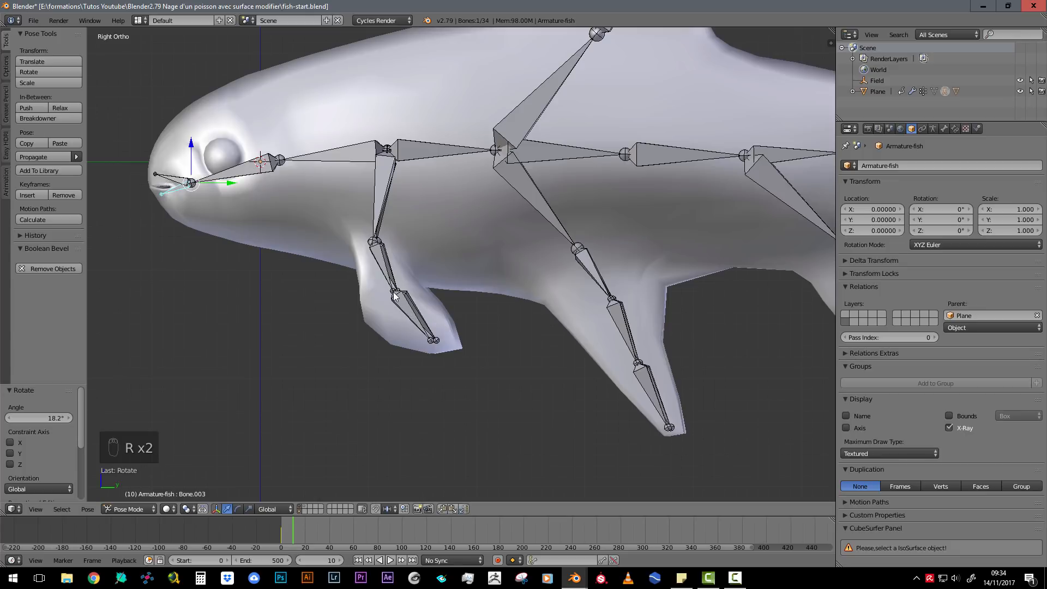
Rotate the left front fin's upper bone outward by about -32.1° in front view and paste its pose flipped onto the opposite fin.
{"action": "right_click", "coordinate": [384, 272]}
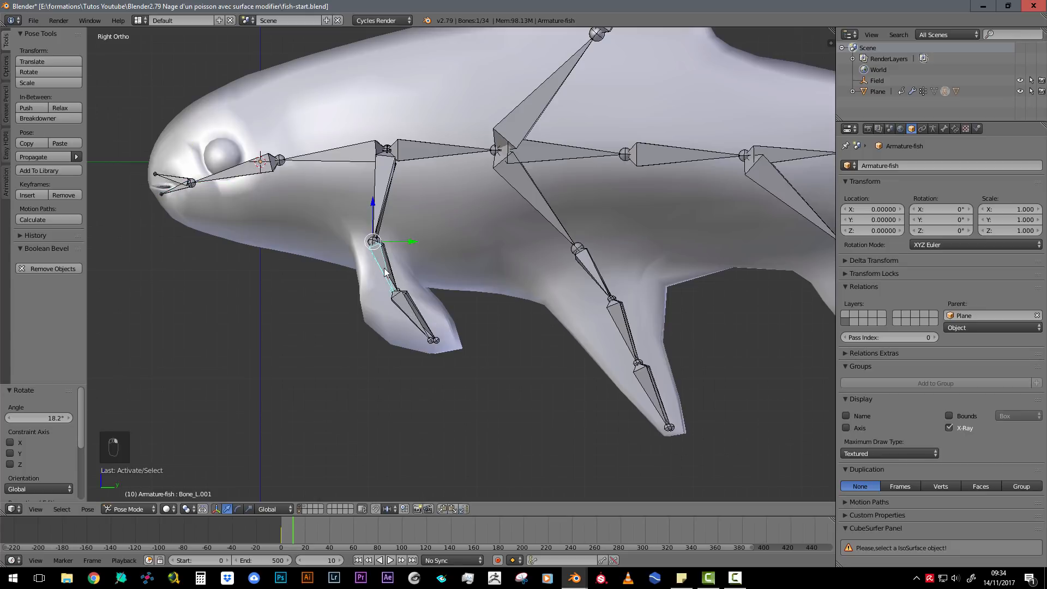
{"action": "key", "text": "KP_1"}
{"action": "key", "text": "r"}
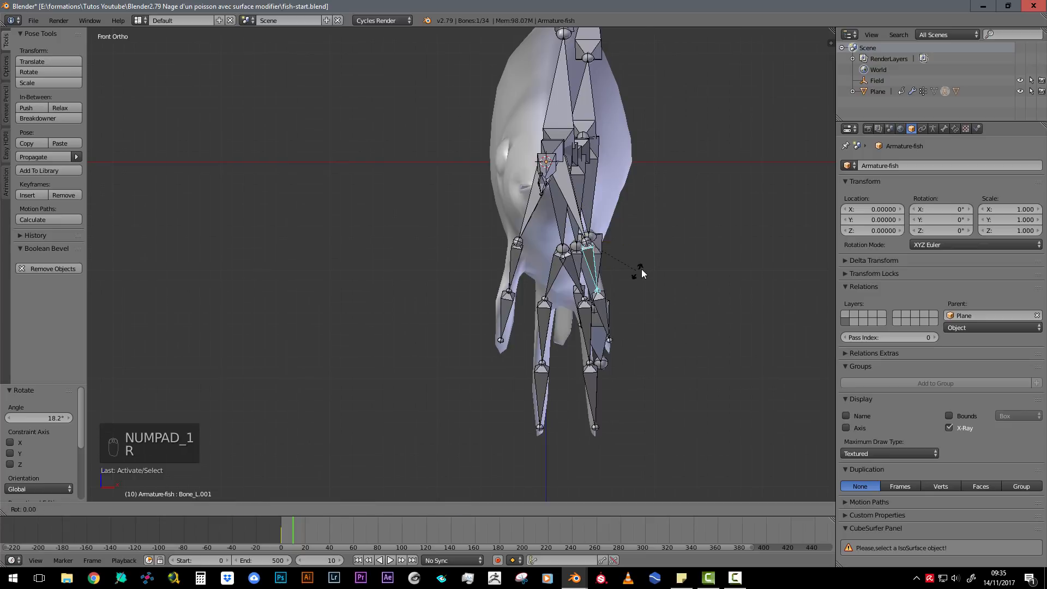
{"action": "left_click", "coordinate": [656, 240]}
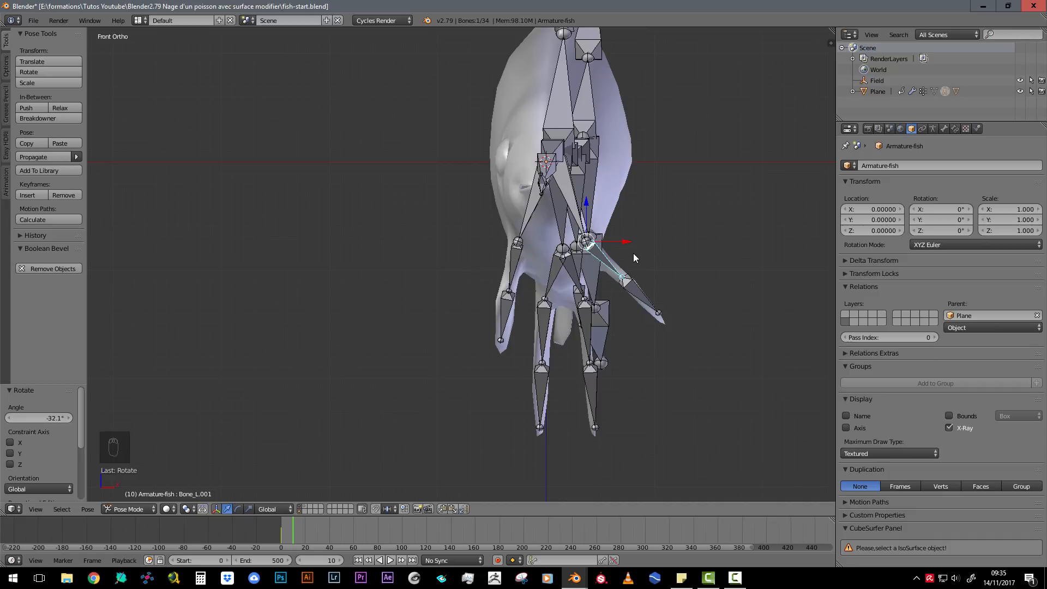
{"action": "key", "text": "ctrl+c"}
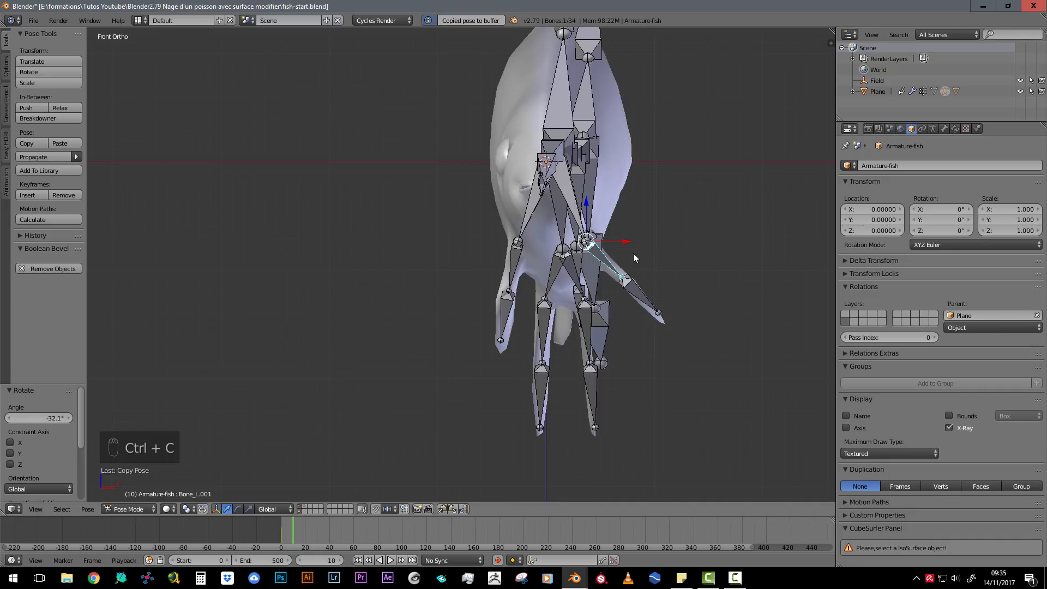
{"action": "key", "text": "ctrl+shift+v"}
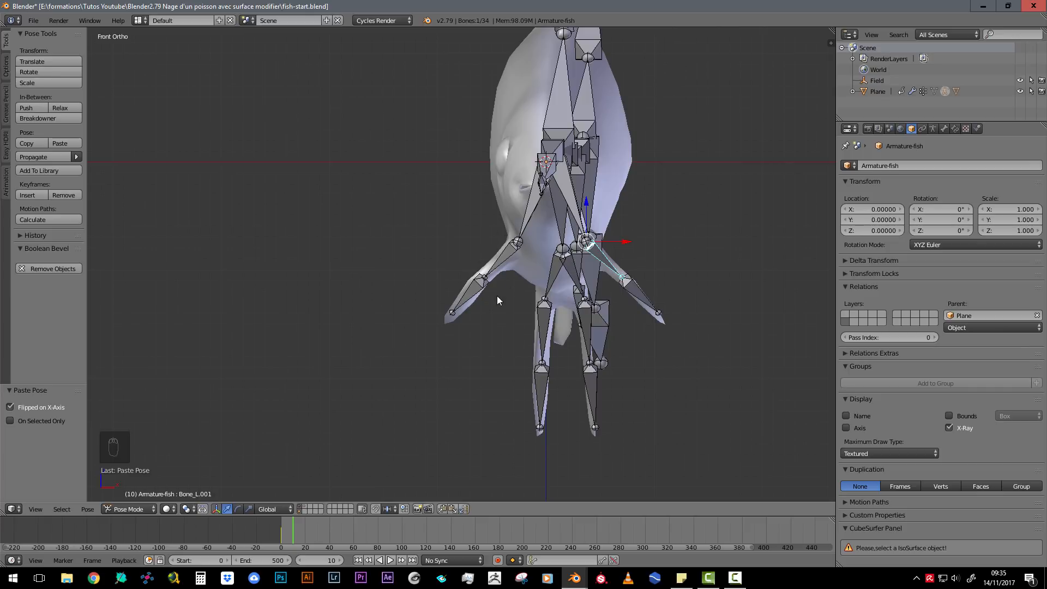
Select both front fins' upper bones and both jaw bones, and insert a Rotation keyframe at frame 10.
{"action": "right_click", "coordinate": [502, 253], "text": "shift"}
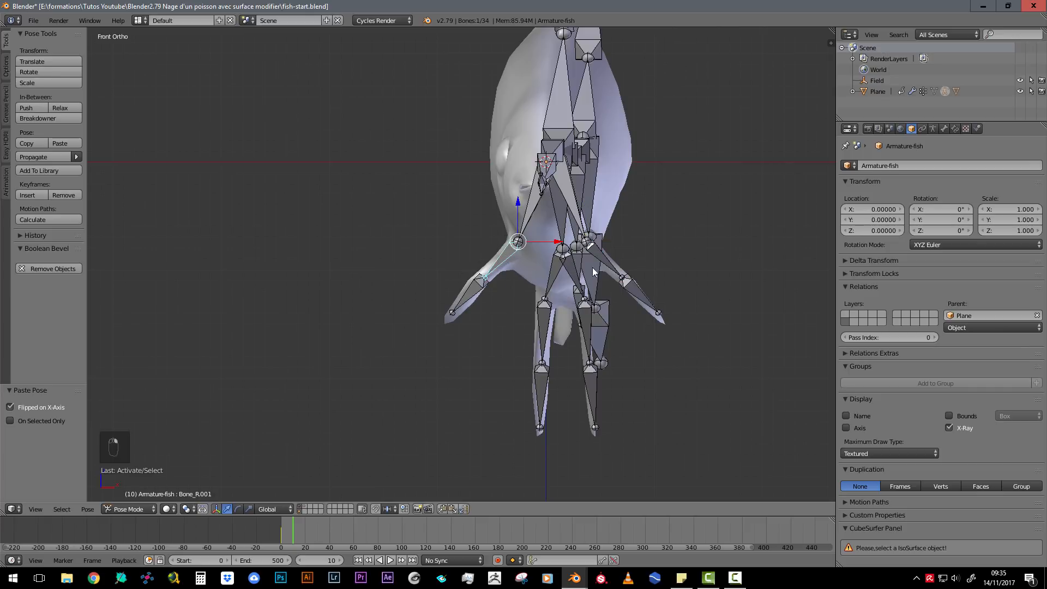
{"action": "middle_click_drag", "start_coordinate": [600, 259], "coordinate": [358, 295]}
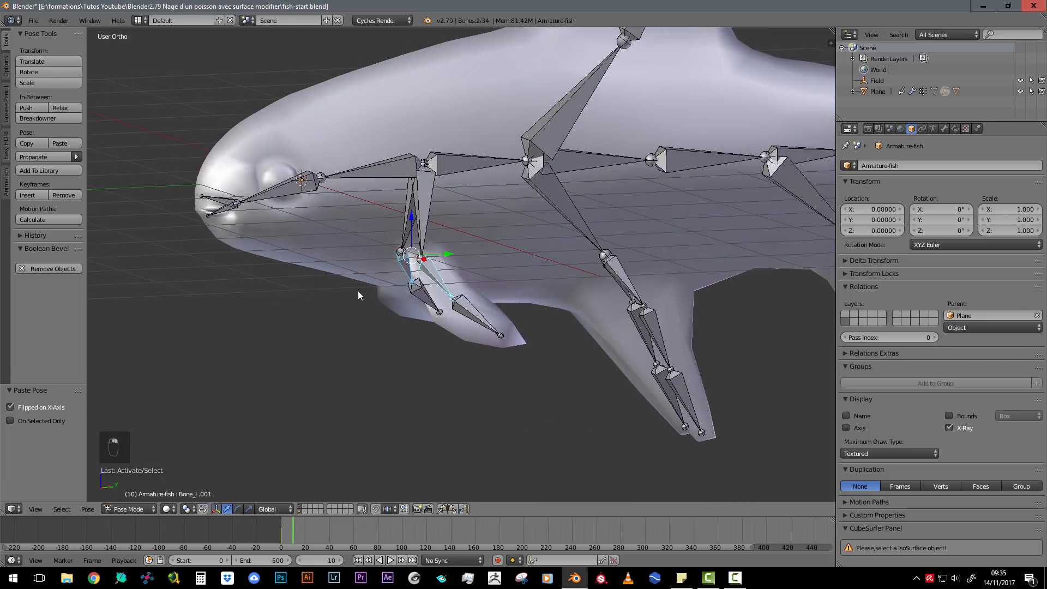
{"action": "right_click", "coordinate": [223, 209], "text": "shift"}
{"action": "right_click", "coordinate": [220, 202], "text": "shift"}
{"action": "middle_click_drag", "start_coordinate": [309, 271], "coordinate": [315, 262]}
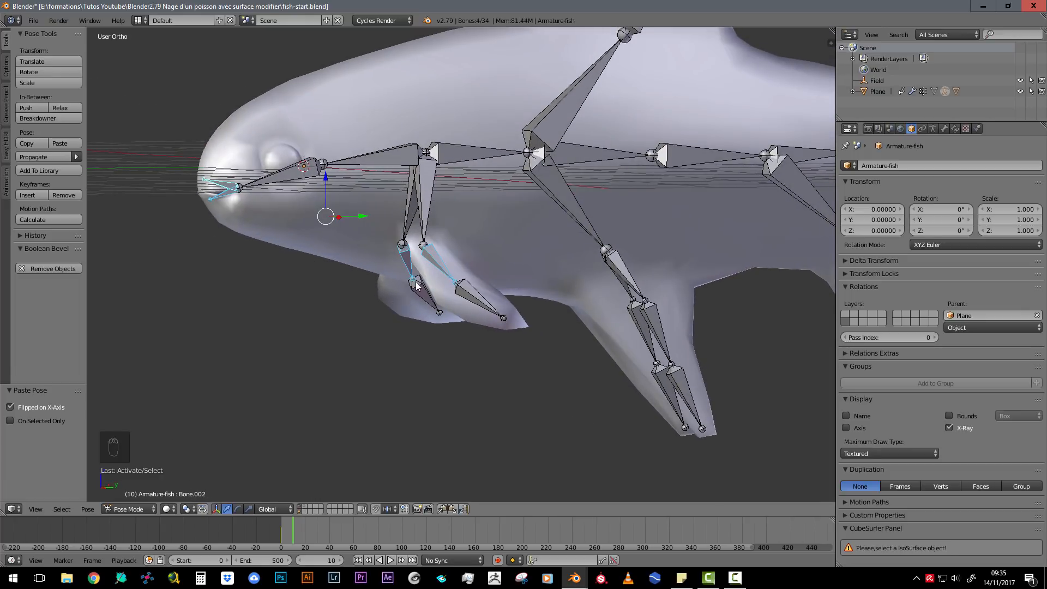
{"action": "key", "text": "i"}
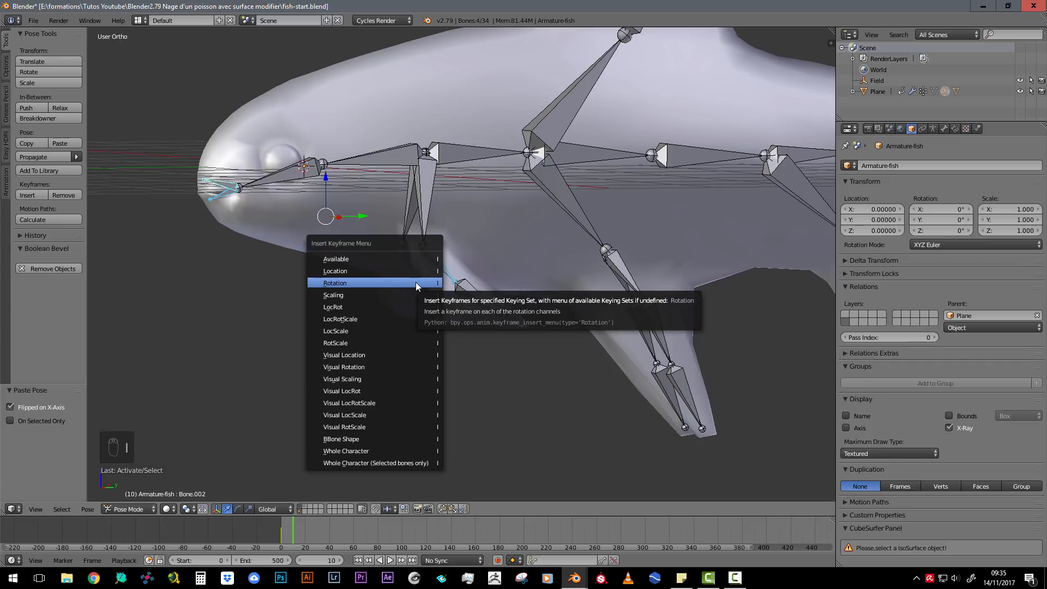
{"action": "left_click", "coordinate": [414, 283]}
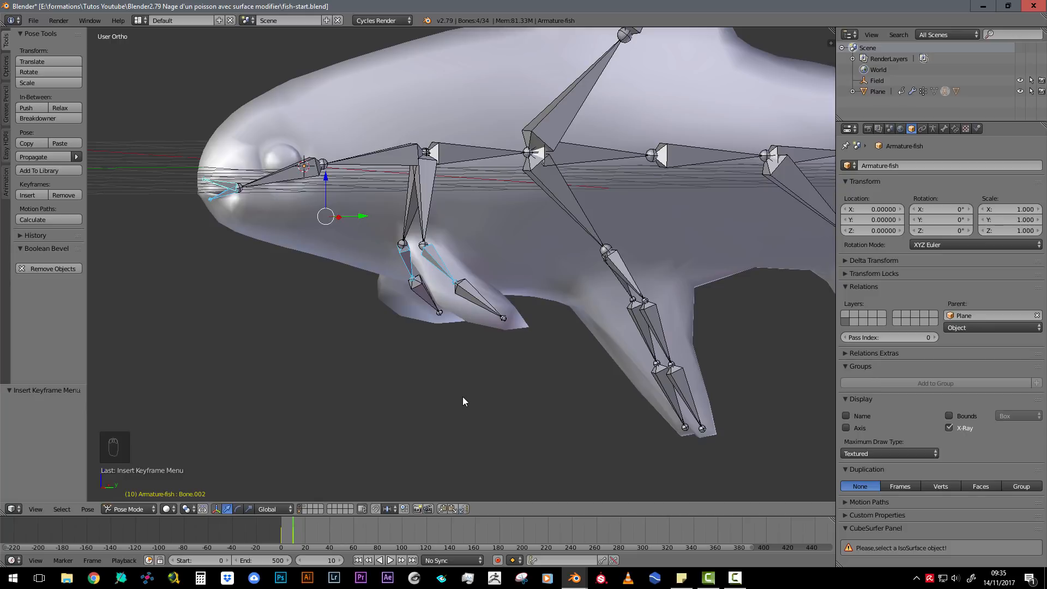
In the Animation layout's dope sheet, duplicate the frame 0 and frame 10 keyframes of all four bones with a 20-frame offset.
{"action": "left_click", "coordinate": [140, 20]}
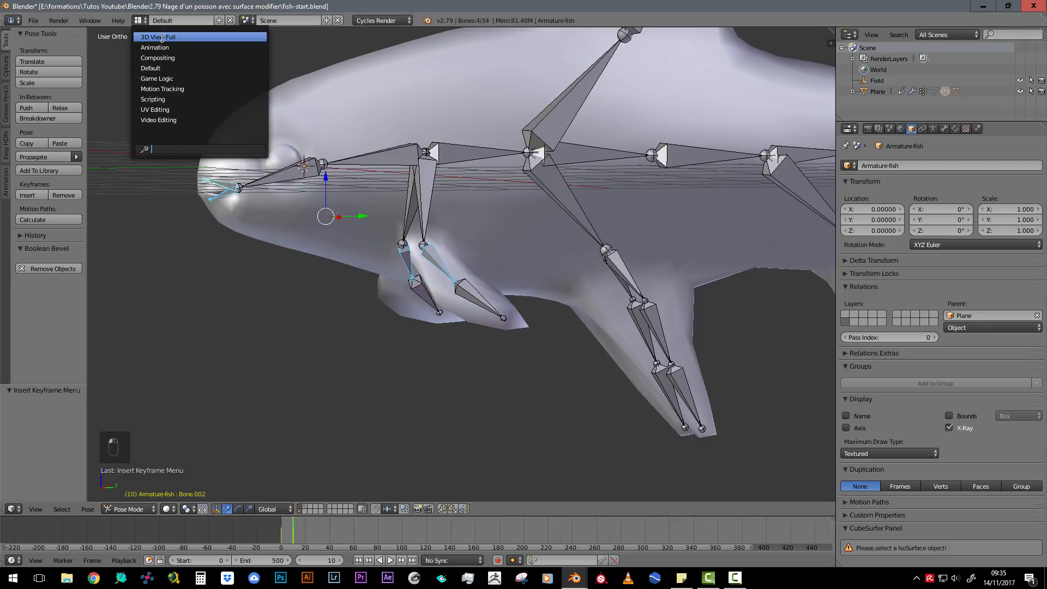
{"action": "left_click", "coordinate": [162, 47]}
{"action": "key", "text": "Home"}
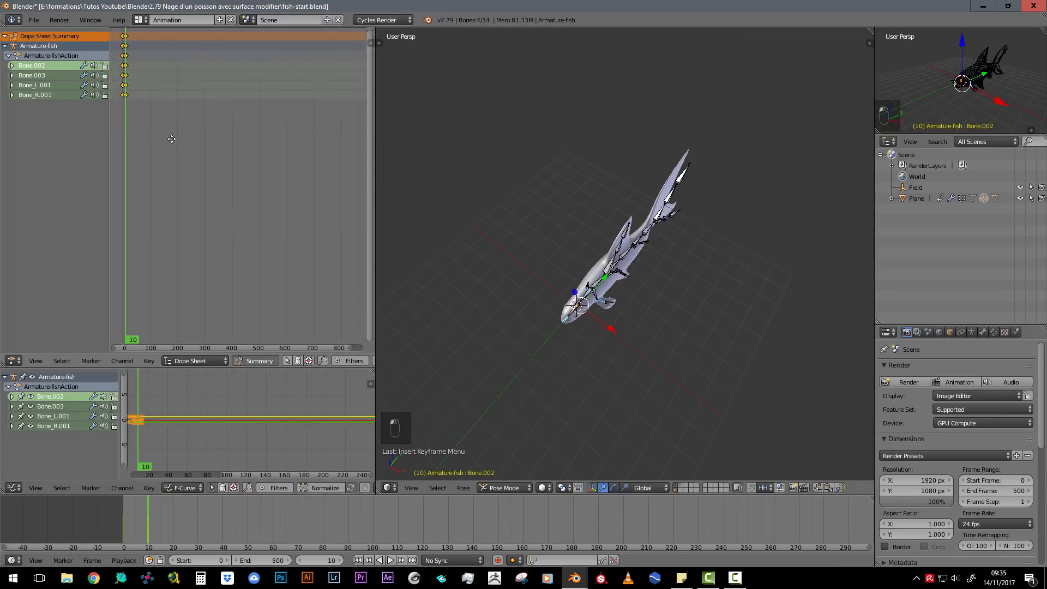
{"action": "right_click", "coordinate": [240, 87]}
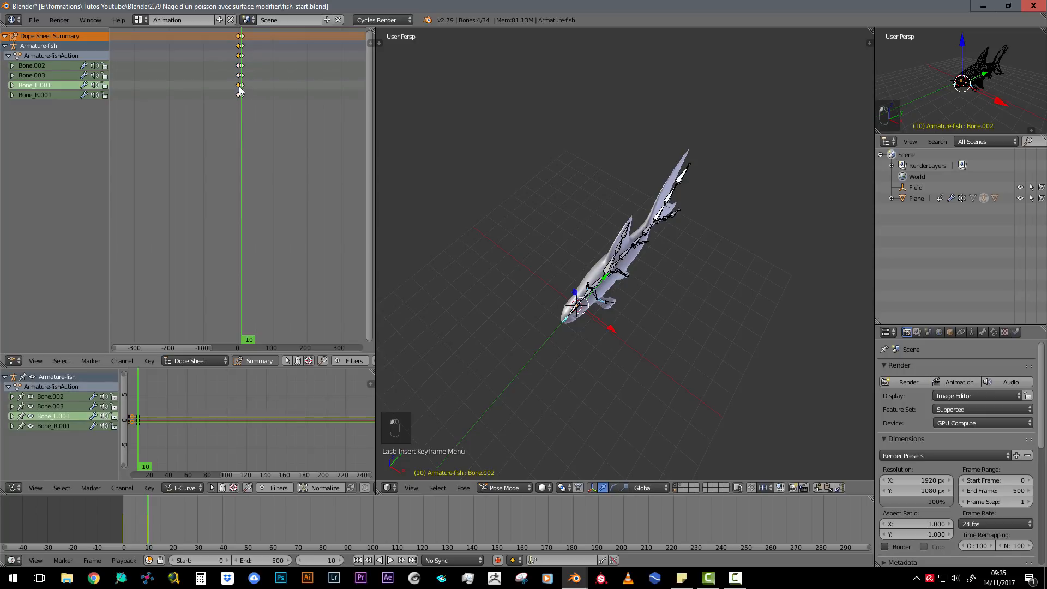
{"action": "right_click", "coordinate": [240, 36]}
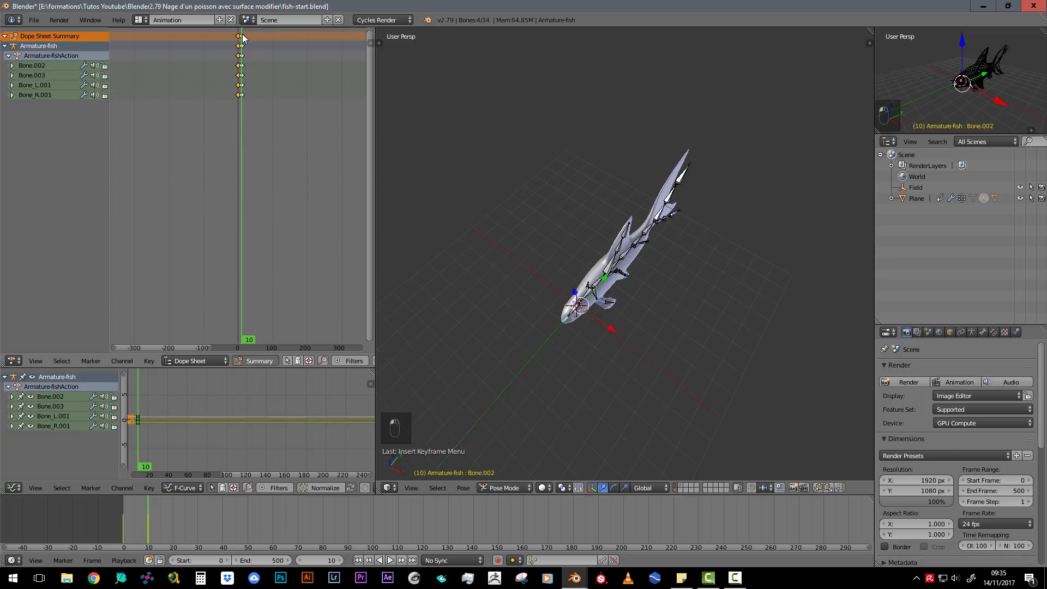
{"action": "key", "text": "shift+d"}
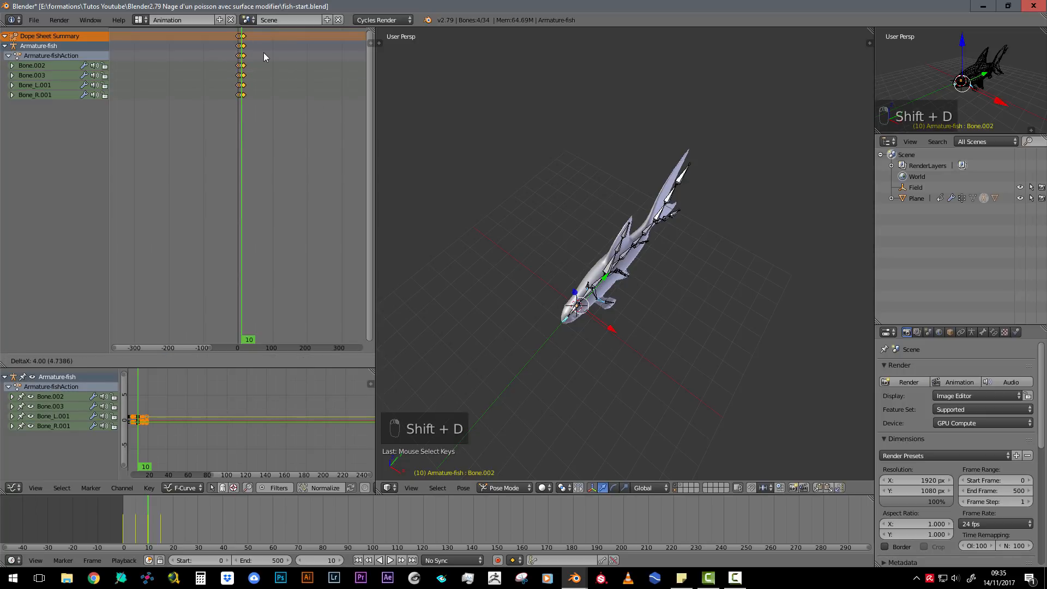
{"action": "type", "text": "20"}
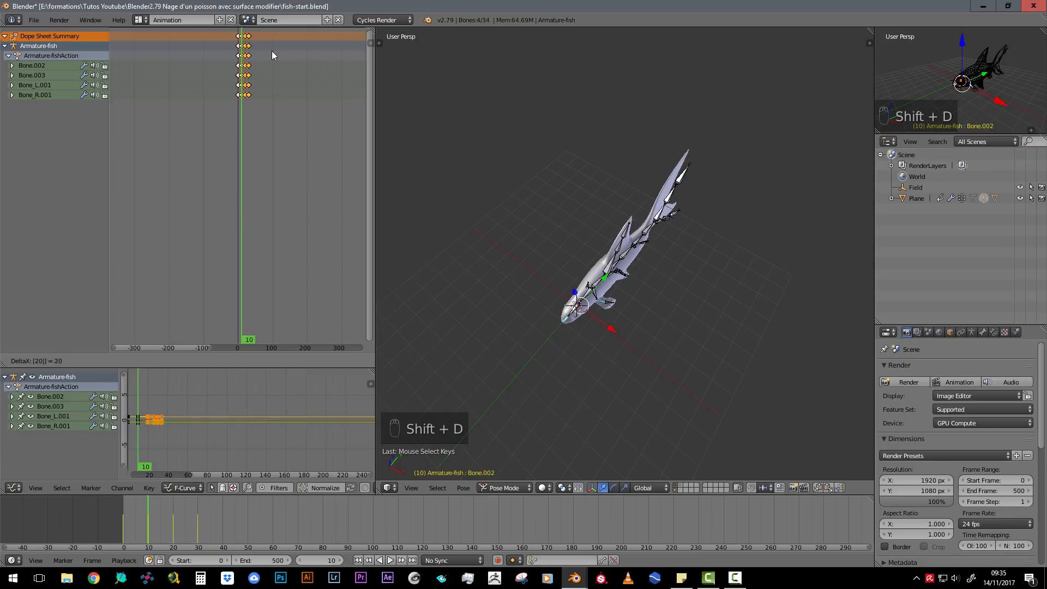
{"action": "key", "text": "Return"}
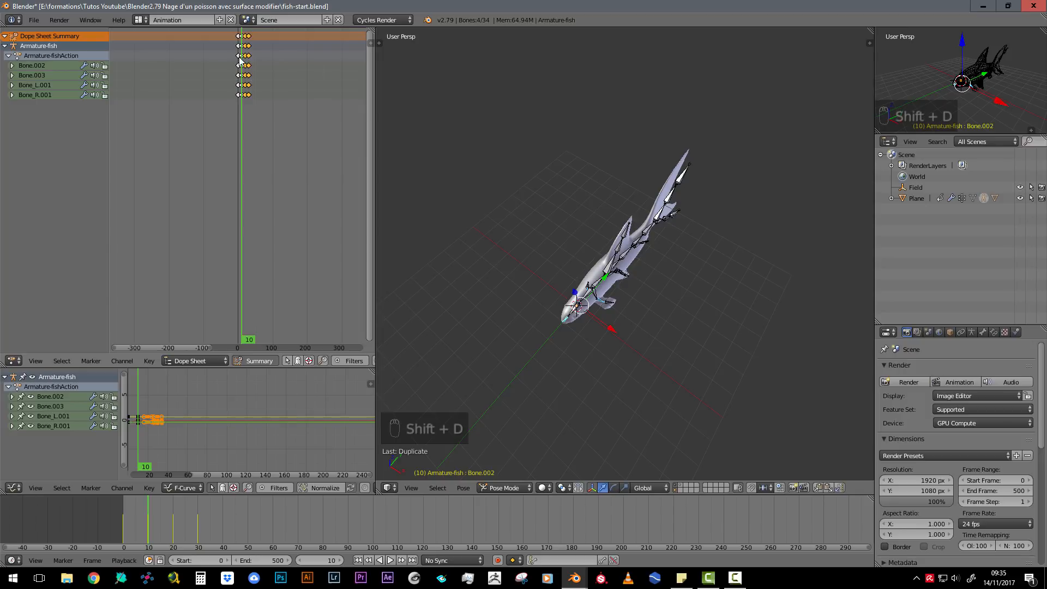
Repeat the 20-frame keyframe duplication until the fin and jaw keys fill the timeline up to frame 500.
{"action": "key", "text": "shift+r"}
{"action": "key", "text": "shift+r"}
{"action": "key", "text": "shift+r"}
{"action": "key", "text": "shift+r"}
{"action": "key", "text": "shift+r"}
{"action": "key", "text": "shift+r"}
{"action": "key", "text": "shift+r"}
{"action": "key", "text": "shift+r"}
{"action": "key", "text": "shift+r"}
{"action": "key", "text": "shift+r"}
{"action": "key", "text": "shift+r"}
{"action": "key", "text": "shift+r"}
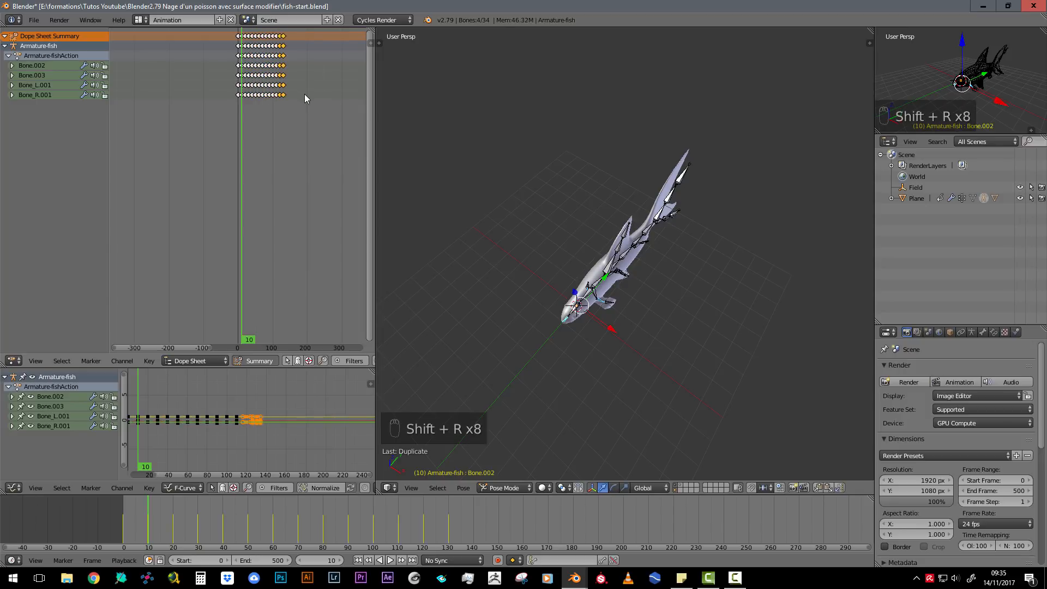
{"action": "key", "text": "shift+r"}
{"action": "key", "text": "shift+r"}
{"action": "key", "text": "shift+r"}
{"action": "key", "text": "shift+r"}
{"action": "key", "text": "shift+r"}
{"action": "key", "text": "shift+r"}
{"action": "key", "text": "shift+r"}
{"action": "key", "text": "shift+r"}
{"action": "key", "text": "shift+r"}
{"action": "key", "text": "shift+r"}
{"action": "key", "text": "shift+r"}
{"action": "key", "text": "shift+r"}
{"action": "key", "text": "shift+r"}
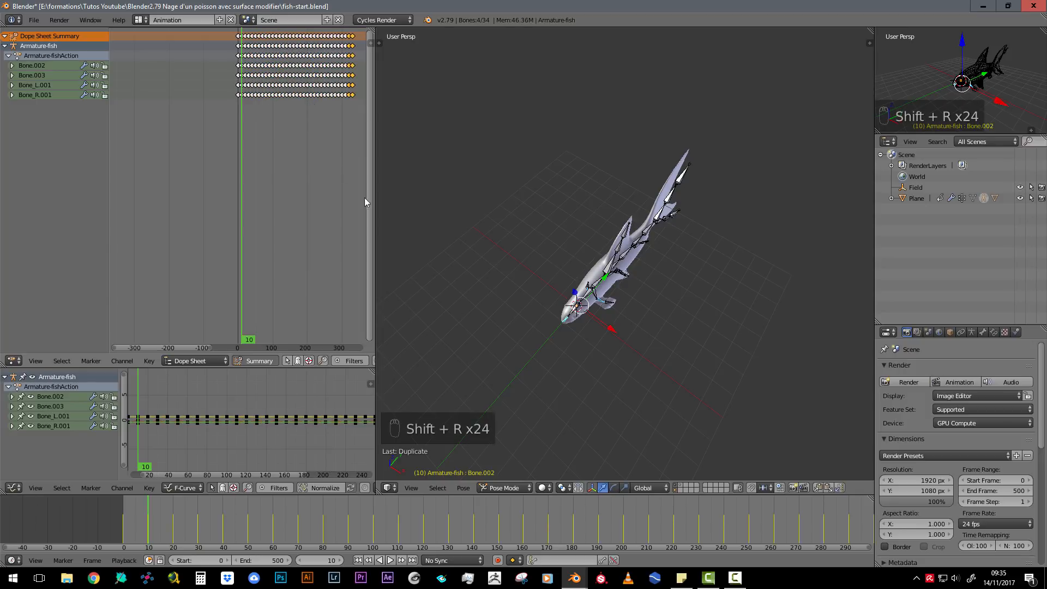
{"action": "scroll", "coordinate": [686, 511], "scroll_direction": "down", "scroll_amount": 5}
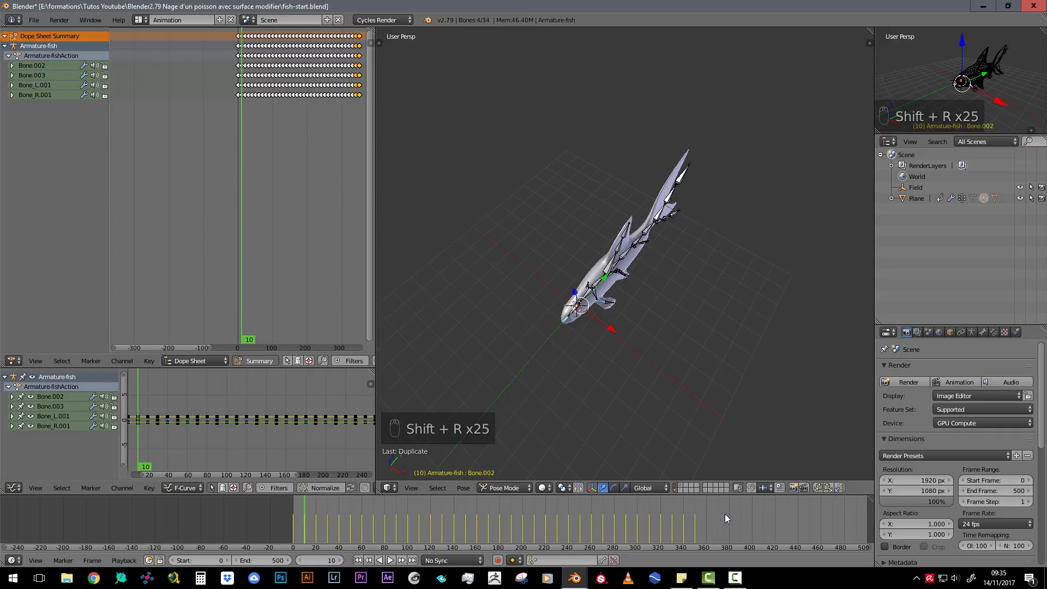
{"action": "key", "text": "shift+r"}
{"action": "key", "text": "shift+r"}
{"action": "key", "text": "shift+r"}
{"action": "key", "text": "shift+r"}
{"action": "key", "text": "shift+r"}
{"action": "key", "text": "shift+r"}
{"action": "key", "text": "shift+r"}
{"action": "key", "text": "shift+r"}
{"action": "key", "text": "shift+r"}
{"action": "key", "text": "shift+r"}
{"action": "key", "text": "shift+r"}
{"action": "key", "text": "shift+r"}
{"action": "key", "text": "shift+r"}
{"action": "key", "text": "shift+r"}
{"action": "key", "text": "shift+r"}
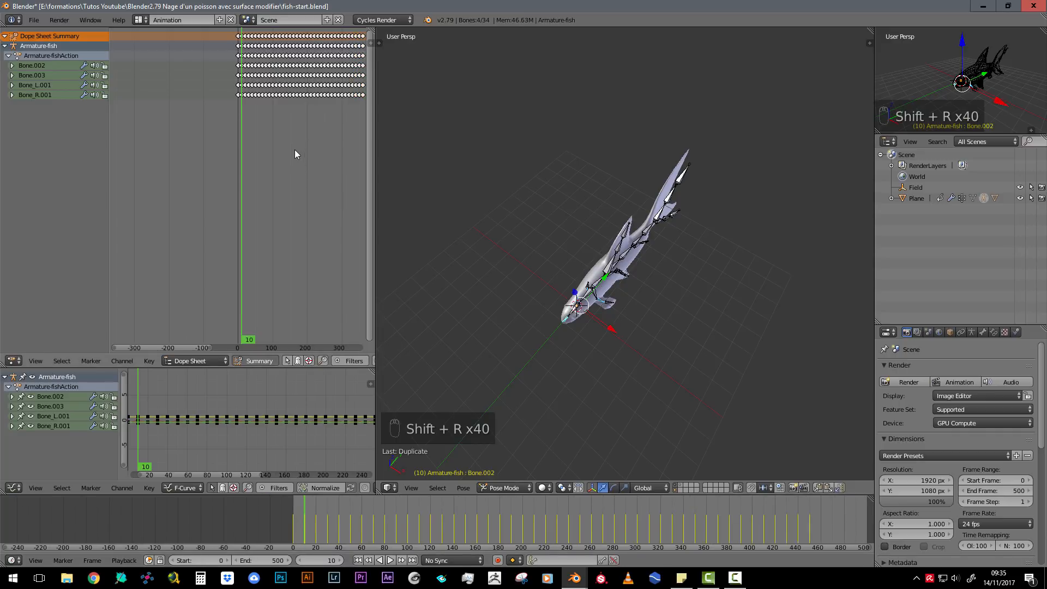
{"action": "scroll", "coordinate": [625, 321], "scroll_direction": "up", "scroll_amount": 4}
{"action": "middle_click_drag", "start_coordinate": [625, 322], "coordinate": [620, 242]}
{"action": "scroll", "coordinate": [600, 273], "scroll_direction": "down", "scroll_amount": 2}
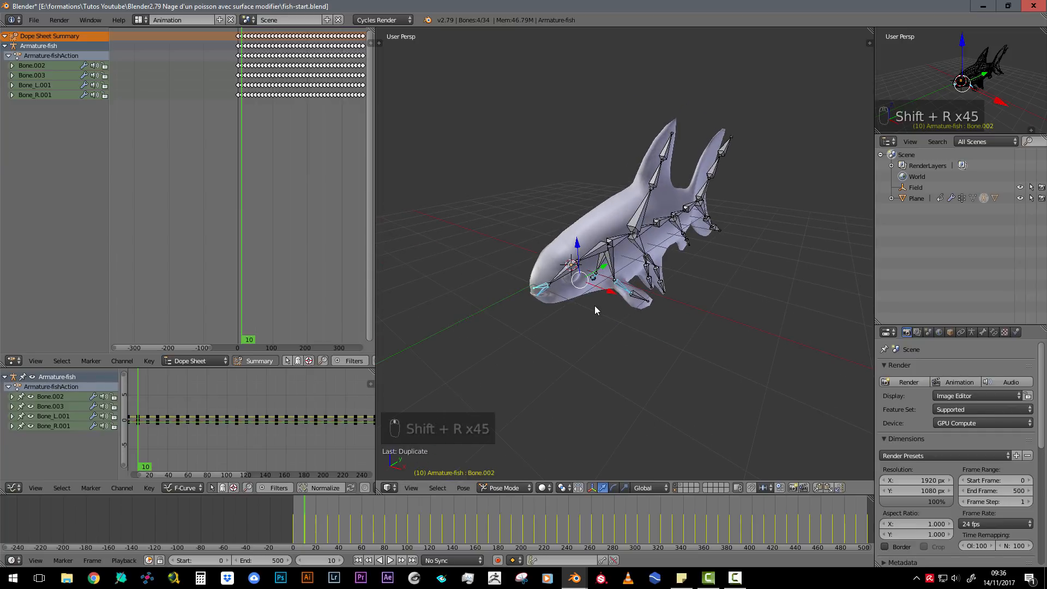
Return to the Default layout and play the animation with the fish seen at an angle from the front.
{"action": "left_click", "coordinate": [147, 21]}
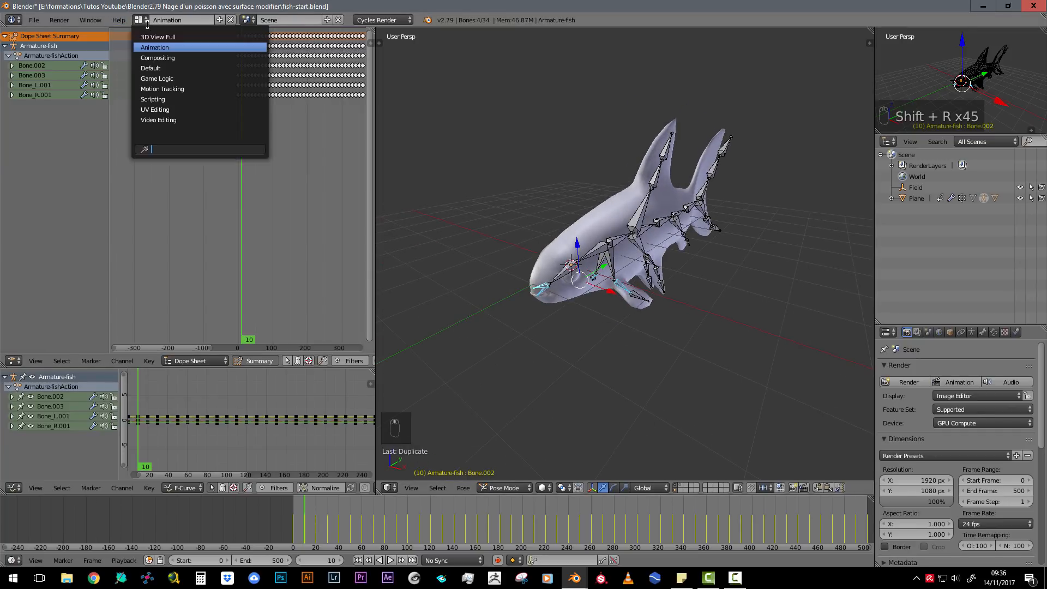
{"action": "left_click", "coordinate": [163, 67]}
{"action": "scroll", "coordinate": [521, 281], "scroll_direction": "down", "scroll_amount": 3}
{"action": "middle_click_drag", "start_coordinate": [521, 280], "coordinate": [572, 297]}
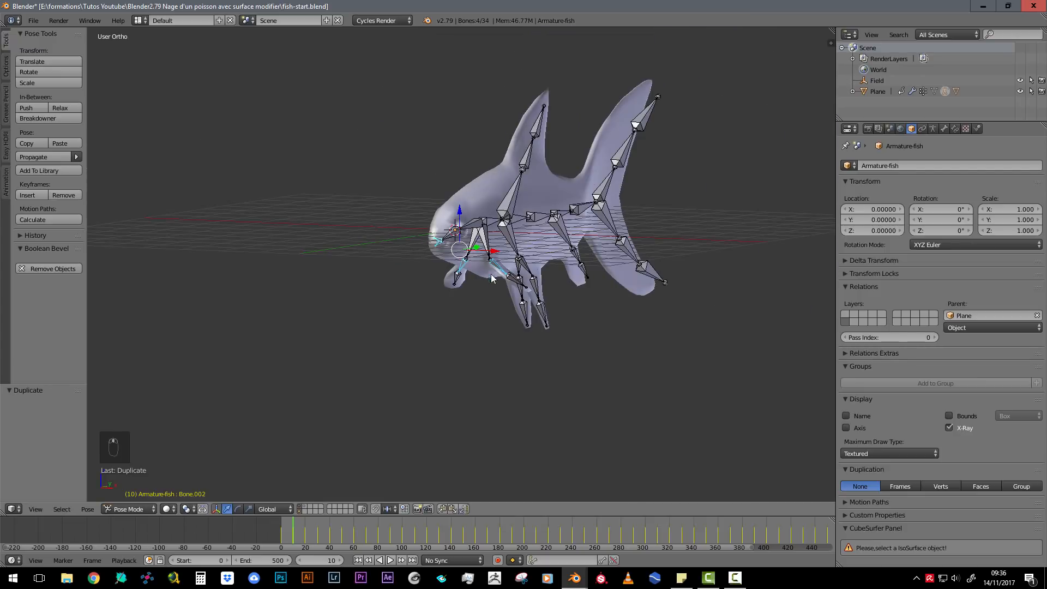
{"action": "scroll", "coordinate": [507, 272], "scroll_direction": "up", "scroll_amount": 2}
{"action": "middle_click_drag", "start_coordinate": [487, 301], "coordinate": [466, 296]}
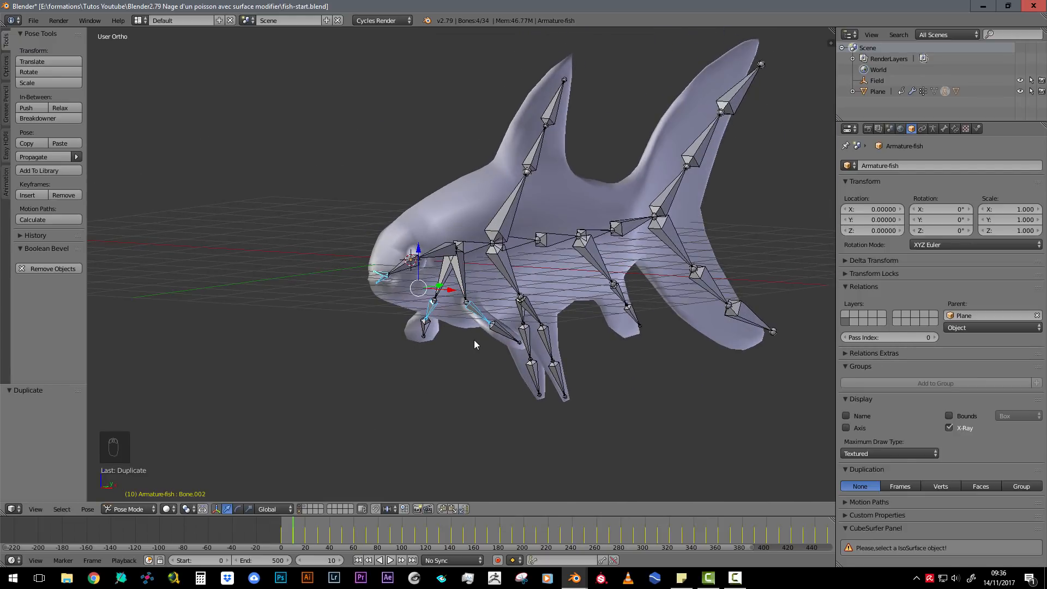
{"action": "key", "text": "alt+a"}
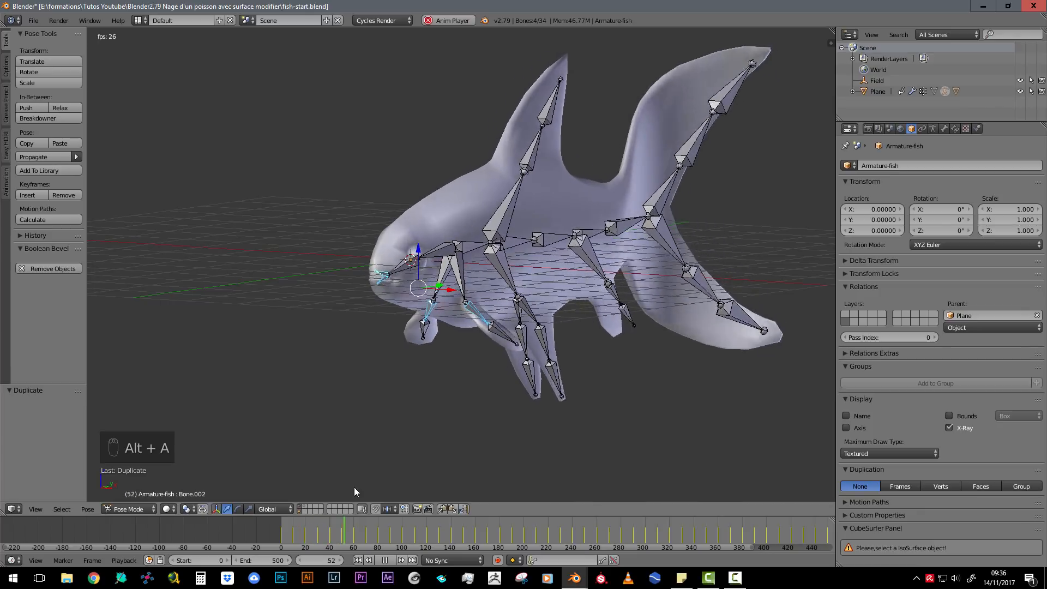
Show only the first layer to hide the armature, and examine the swimming motion from the side, above and front.
{"action": "left_click", "coordinate": [299, 506]}
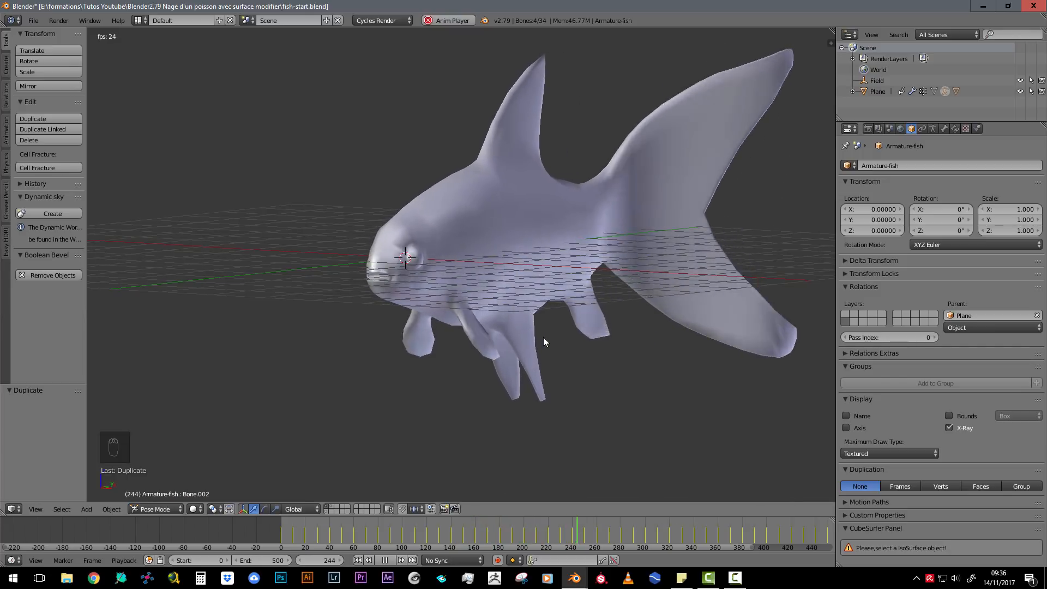
{"action": "middle_click_drag", "start_coordinate": [466, 351], "coordinate": [437, 340]}
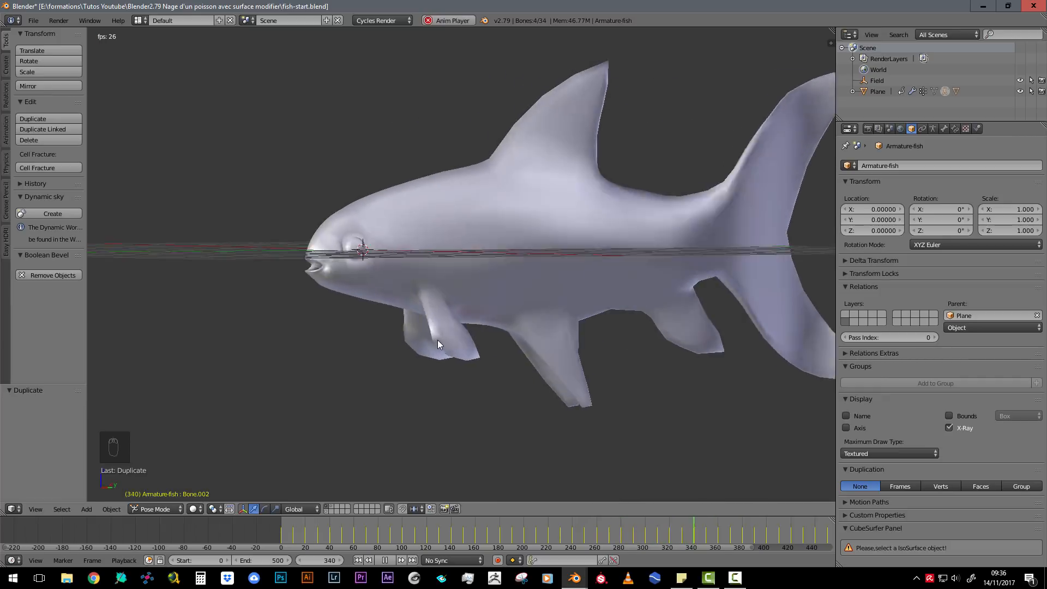
{"action": "scroll", "coordinate": [456, 309], "scroll_direction": "down", "scroll_amount": 3}
{"action": "middle_click_drag", "start_coordinate": [472, 296], "coordinate": [446, 312]}
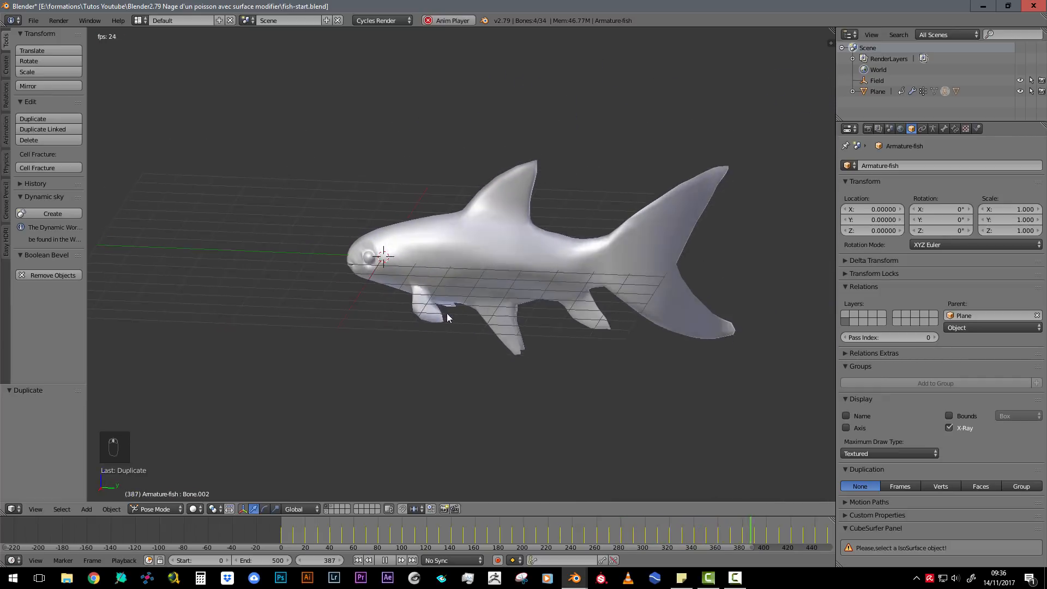
{"action": "middle_click_drag", "start_coordinate": [610, 246], "coordinate": [606, 325]}
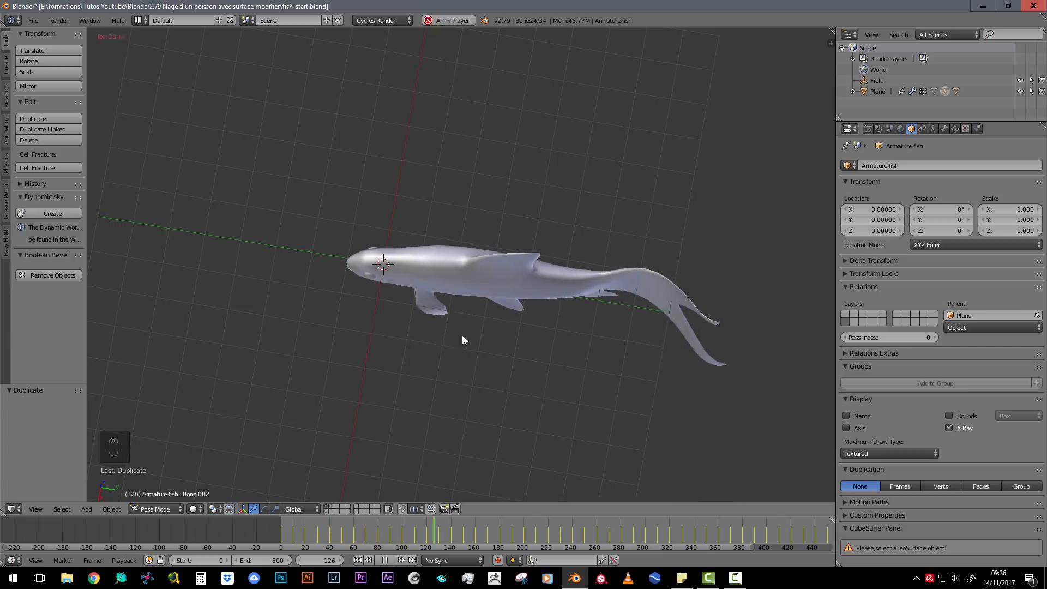
{"action": "middle_click_drag", "start_coordinate": [462, 336], "coordinate": [440, 314]}
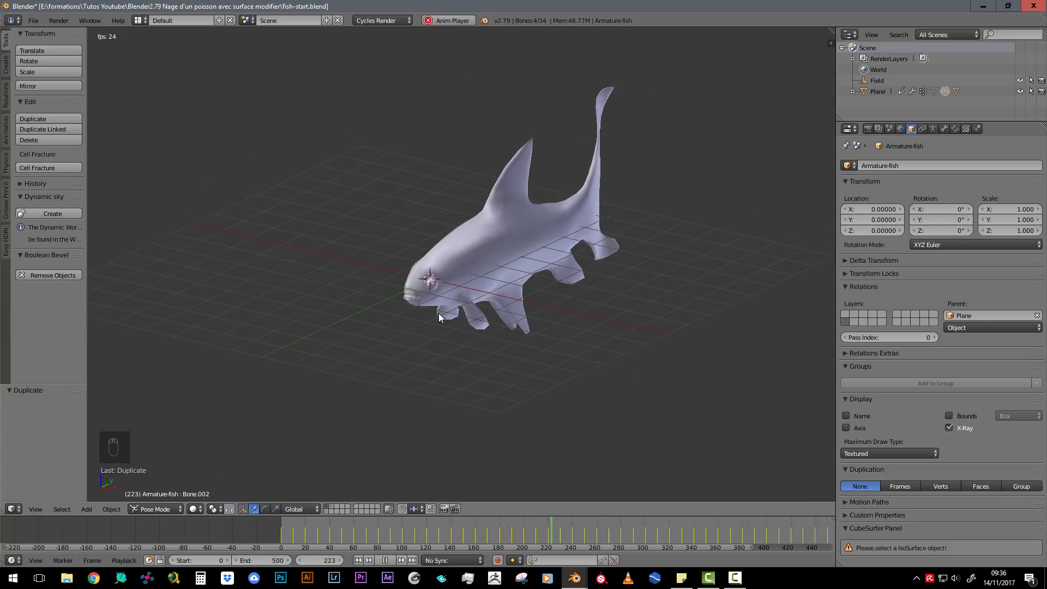